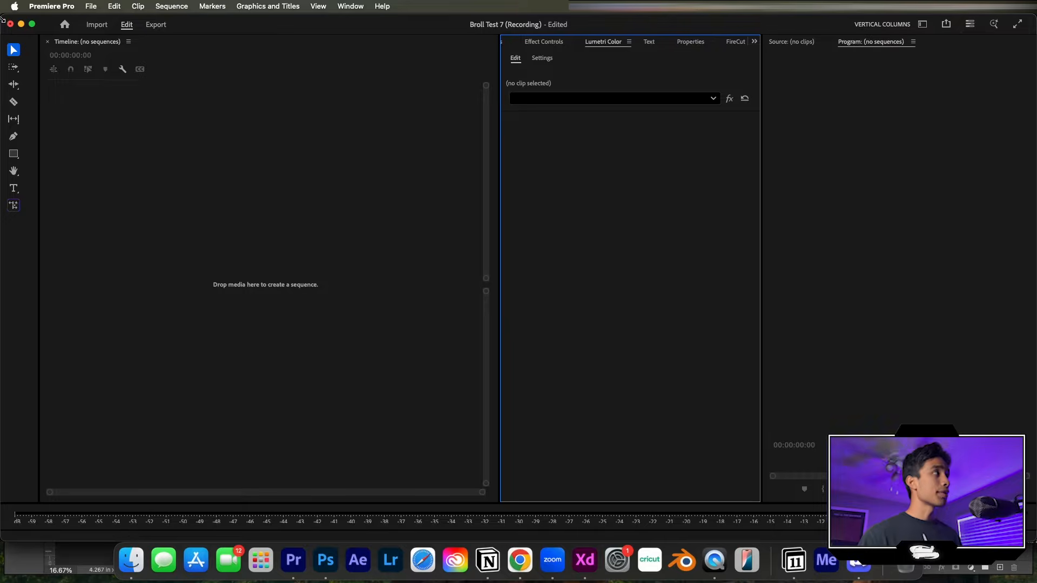
{"action": "left_click", "coordinate": [64, 24]}
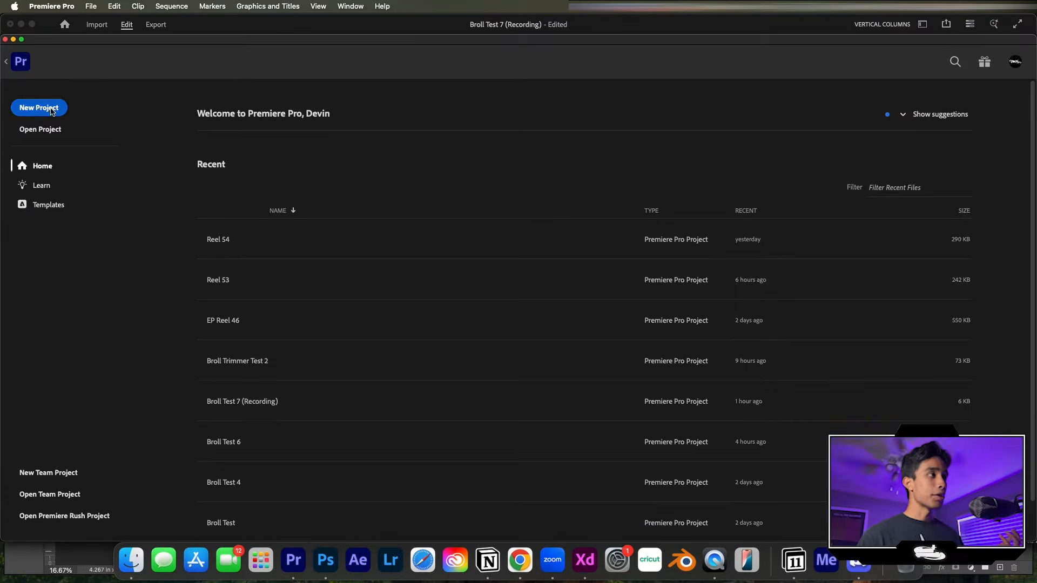
{"action": "left_click", "coordinate": [39, 108]}
{"action": "left_click", "coordinate": [565, 332]}
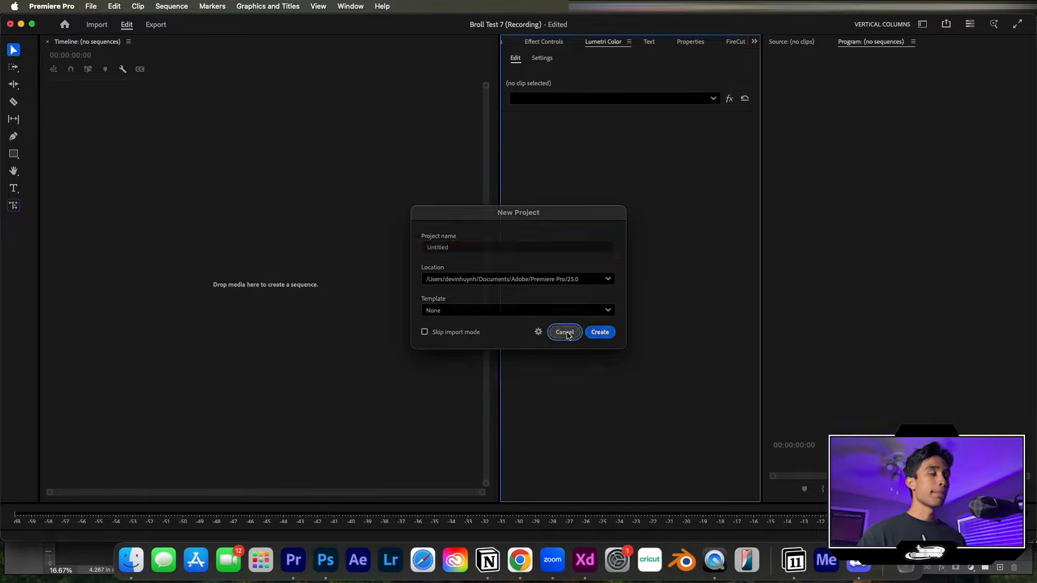
{"action": "left_click", "coordinate": [4, 40]}
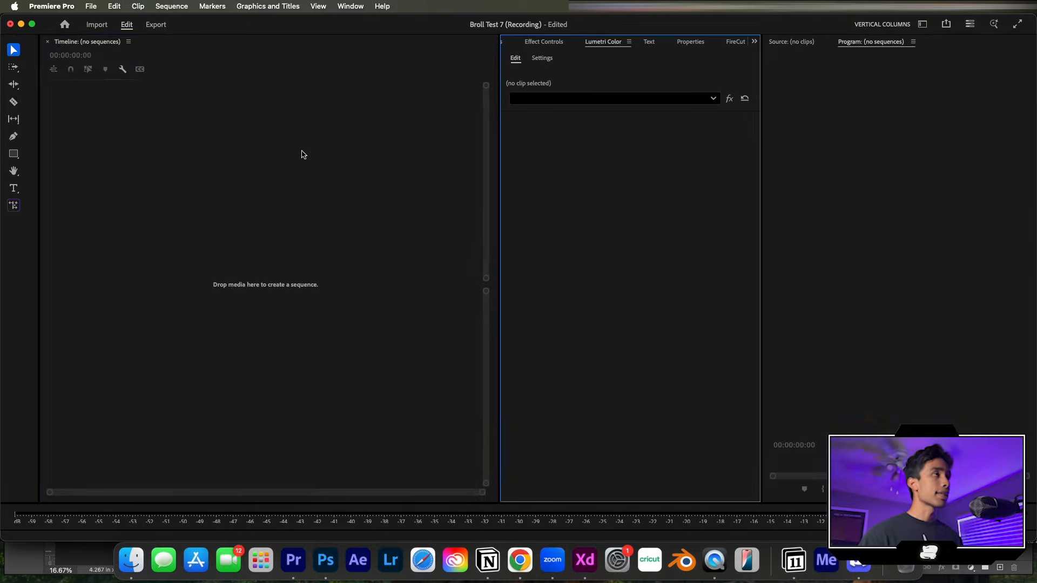
{"action": "left_click", "coordinate": [339, 4]}
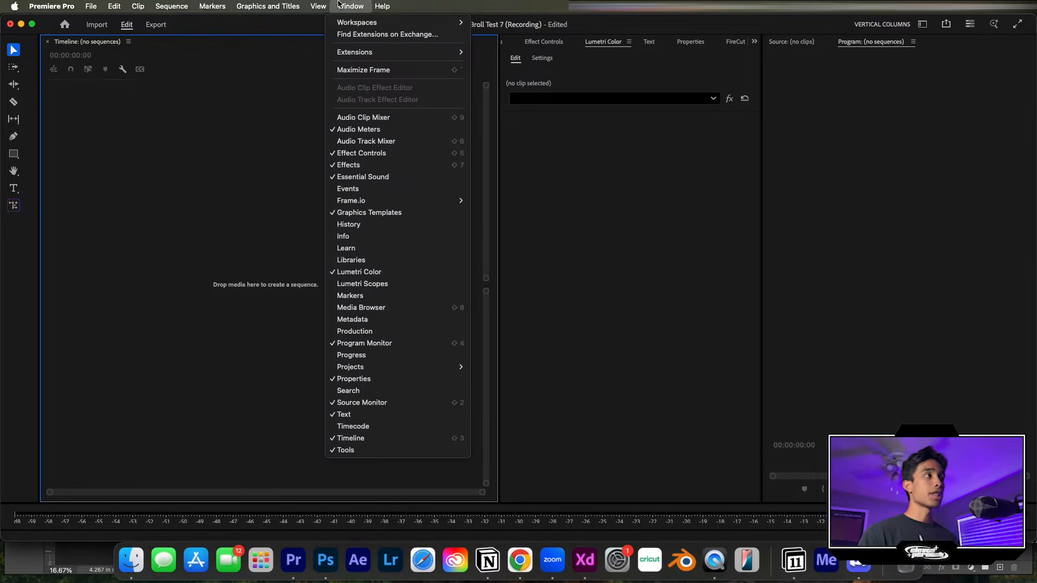
{"action": "left_click", "coordinate": [361, 153]}
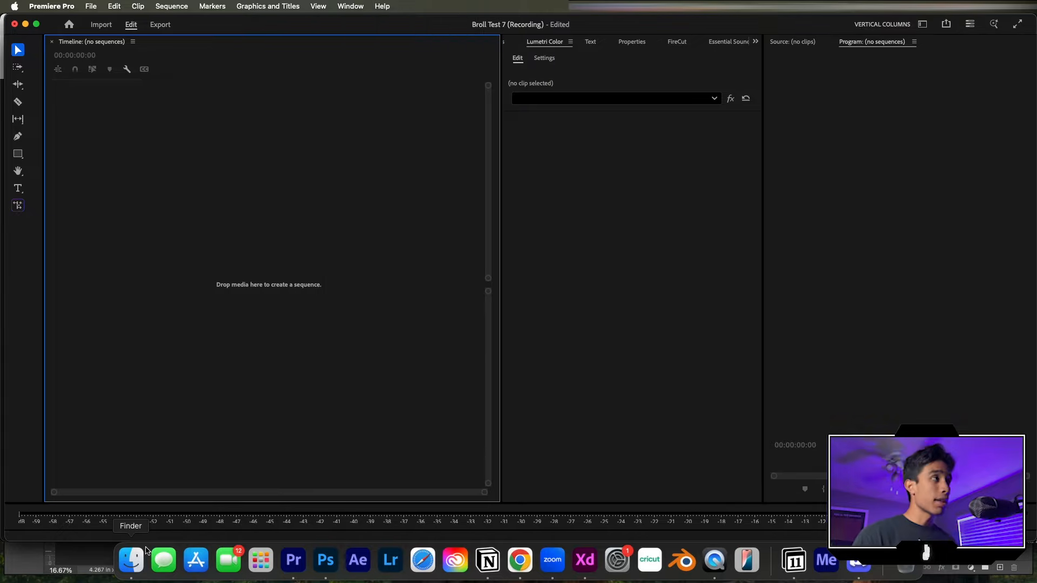
- Switch to Finder and tag Outtastate Audio.mp3 in the 18BabyL Music Video folder orange
{"action": "left_click", "coordinate": [131, 561]}
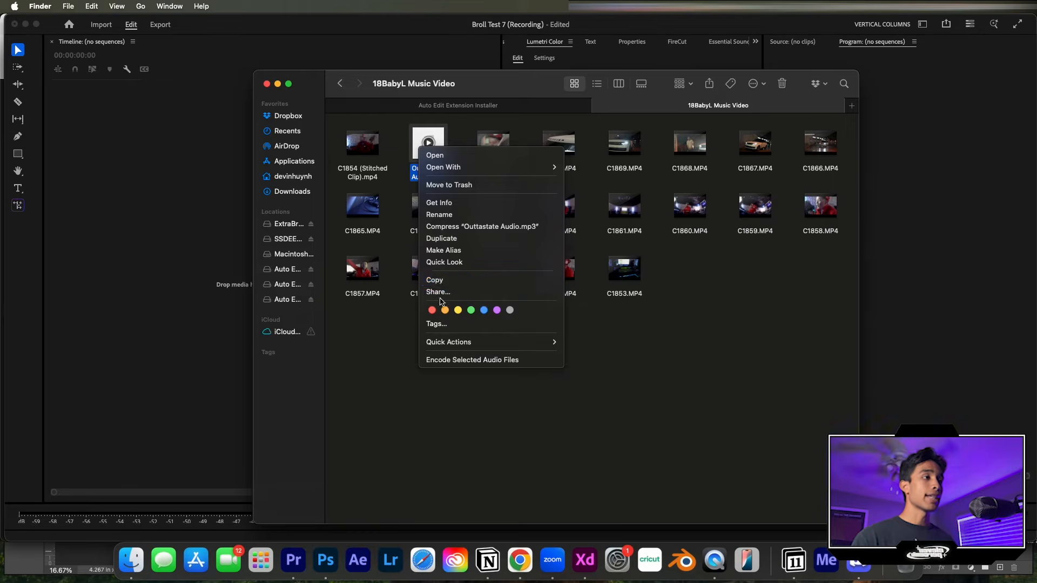
{"action": "left_click", "coordinate": [438, 289]}
{"action": "left_click_drag", "start_coordinate": [438, 156], "coordinate": [374, 352]}
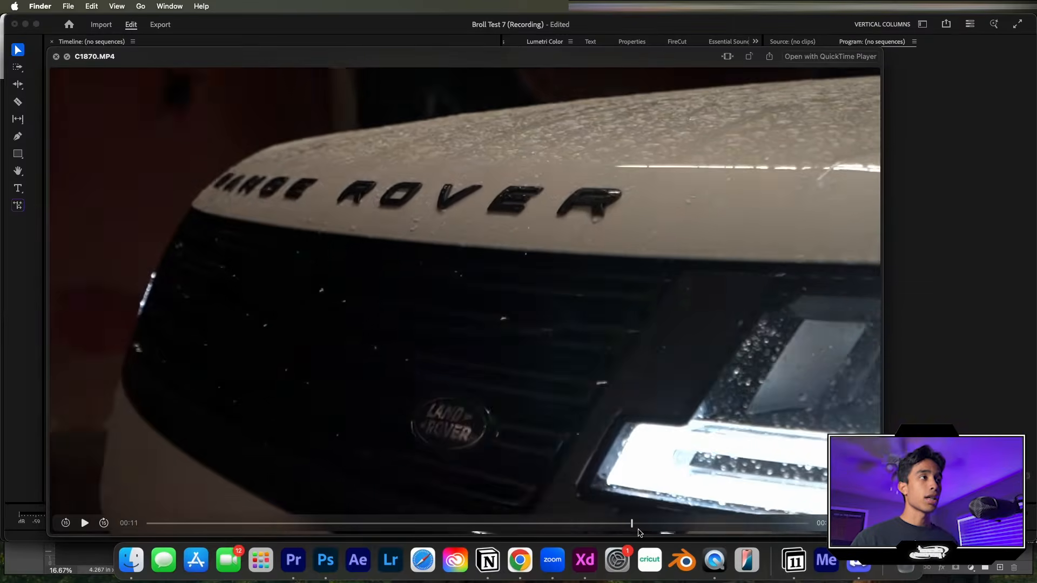
- Preview the B-roll clips C1870.MP4, C1861.MP4 and C1863.MP4, skimming through their footage
{"action": "key", "text": "space"}
{"action": "left_click", "coordinate": [625, 208]}
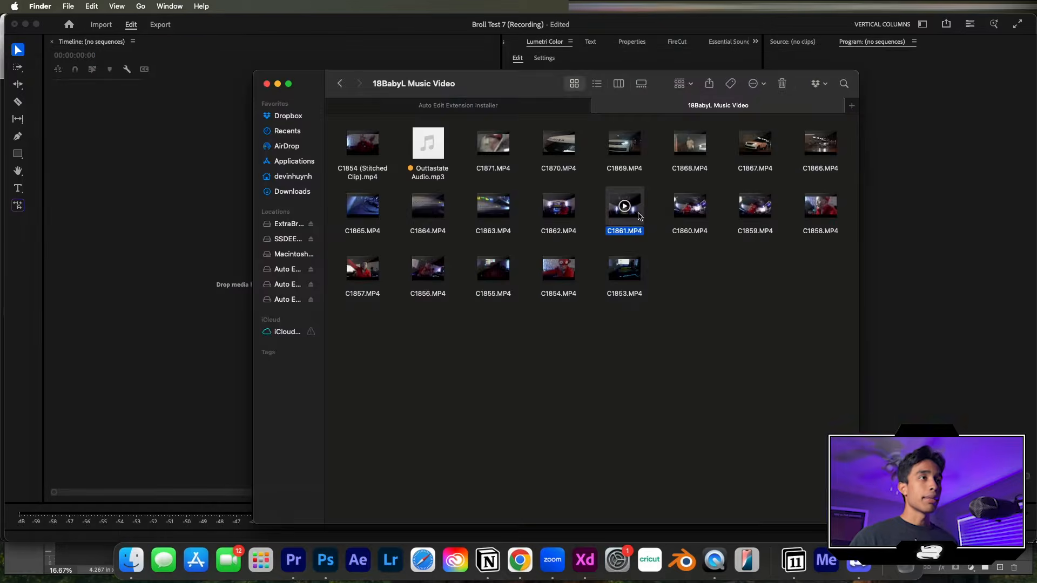
{"action": "key", "text": "space"}
{"action": "left_click_drag", "start_coordinate": [582, 525], "coordinate": [704, 516]}
{"action": "key", "text": "space"}
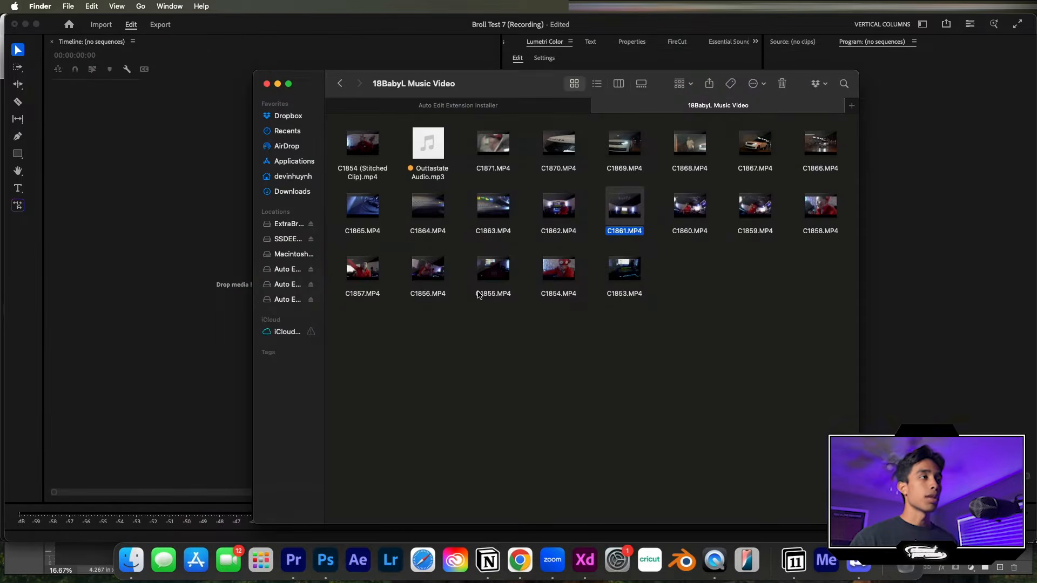
{"action": "key", "text": "space"}
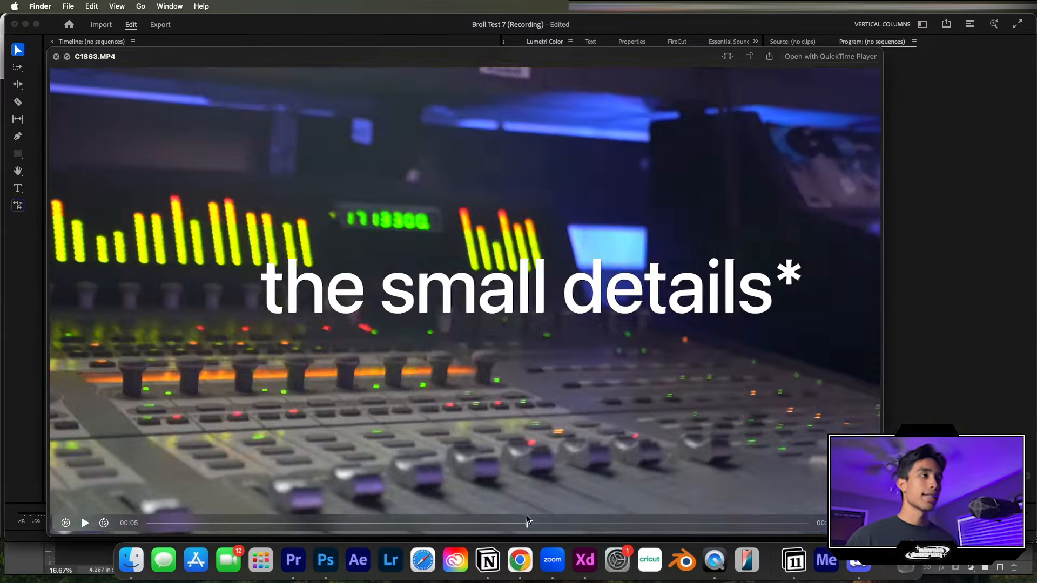
{"action": "left_click", "coordinate": [455, 519]}
{"action": "key", "text": "space"}
- Skim through the performance clip C1868.MP4 and tag it red
{"action": "mouse_move", "coordinate": [700, 158]}
{"action": "key", "text": "space"}
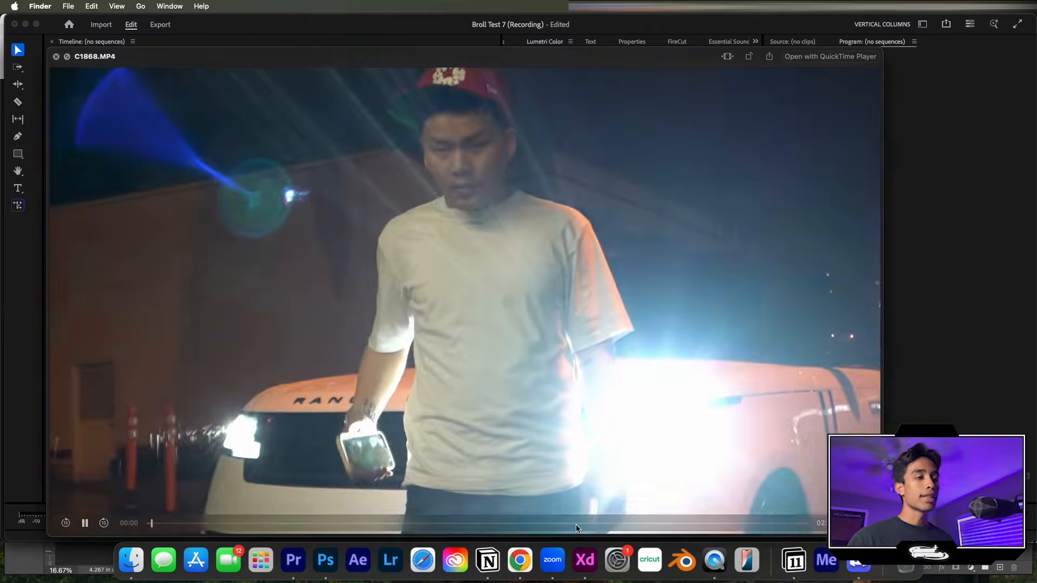
{"action": "left_click", "coordinate": [459, 524]}
{"action": "left_click_drag", "start_coordinate": [459, 526], "coordinate": [490, 519]}
{"action": "key", "text": "space"}
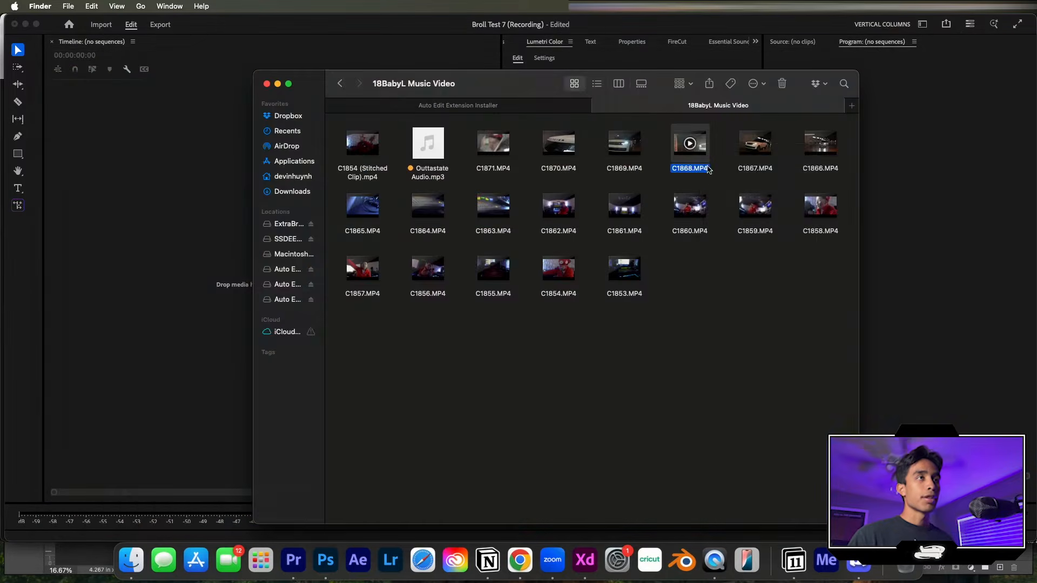
{"action": "right_click", "coordinate": [705, 145]}
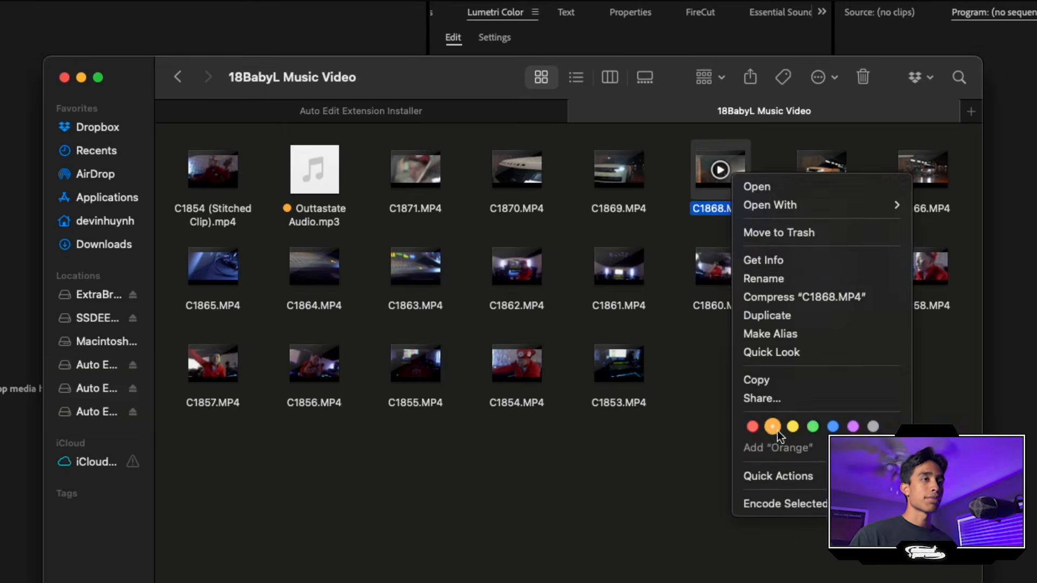
{"action": "left_click", "coordinate": [755, 428]}
- Tag the performance clips C1867, C1860, C1858, C1857 and C1856 red, previewing footage where needed
{"action": "left_click", "coordinate": [804, 188]}
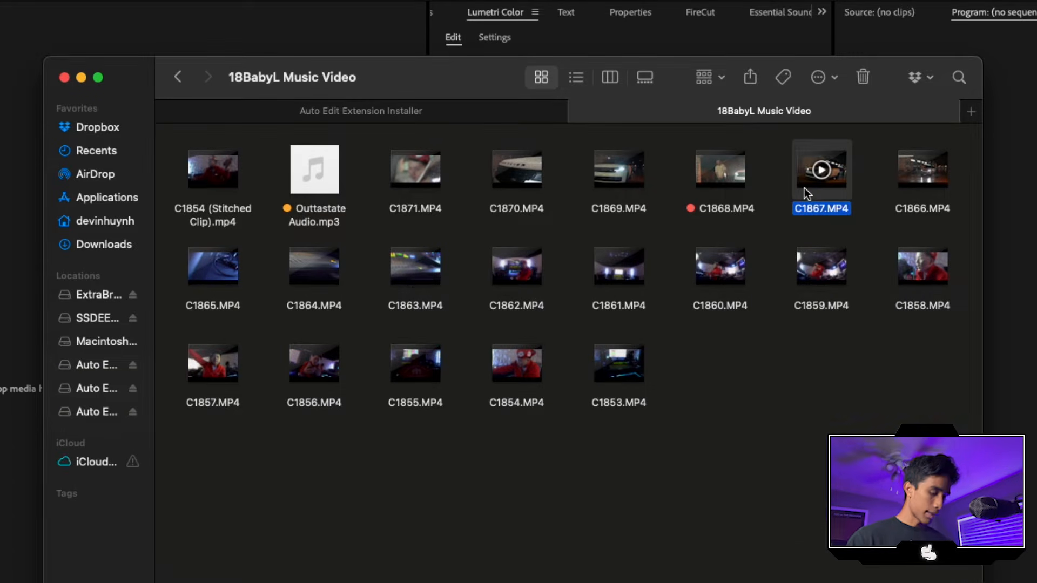
{"action": "key", "text": "ctrl+1"}
{"action": "left_click", "coordinate": [851, 192]}
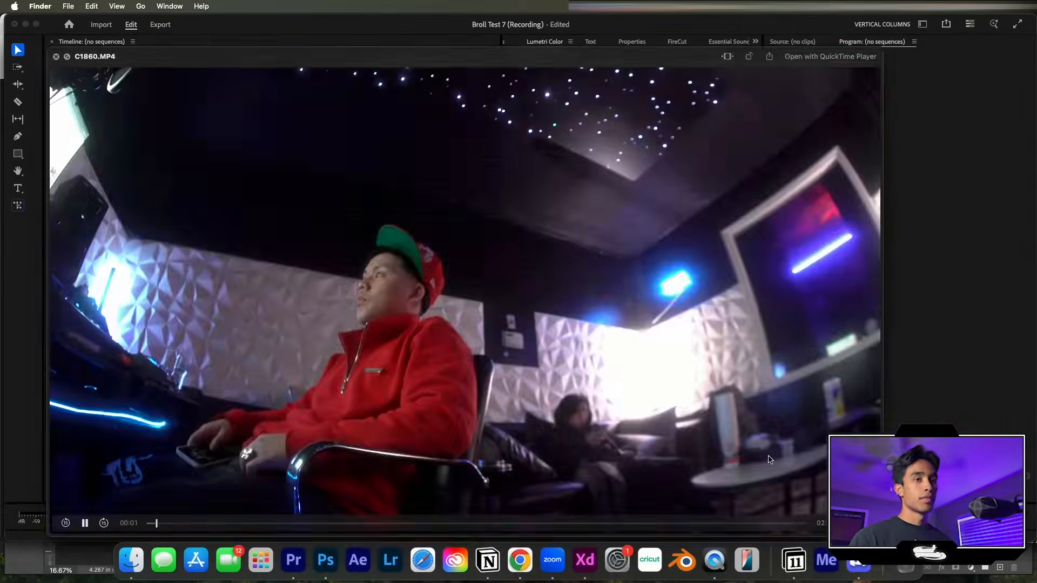
{"action": "key", "text": "space"}
{"action": "left_click", "coordinate": [434, 270]}
{"action": "key", "text": "space"}
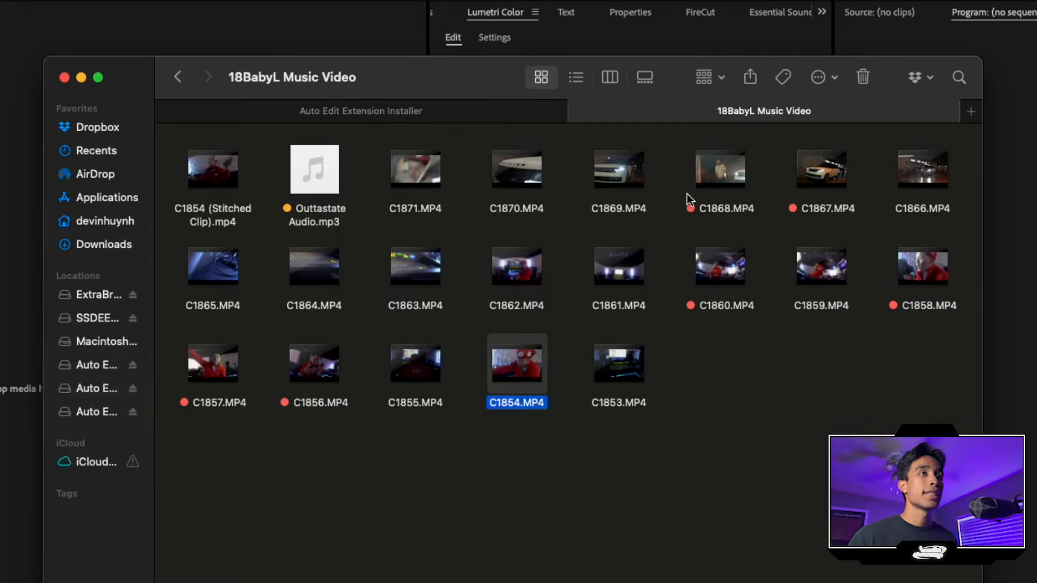
- Preview the untagged B-roll clip C1863.MP4
{"action": "mouse_move", "coordinate": [701, 177]}
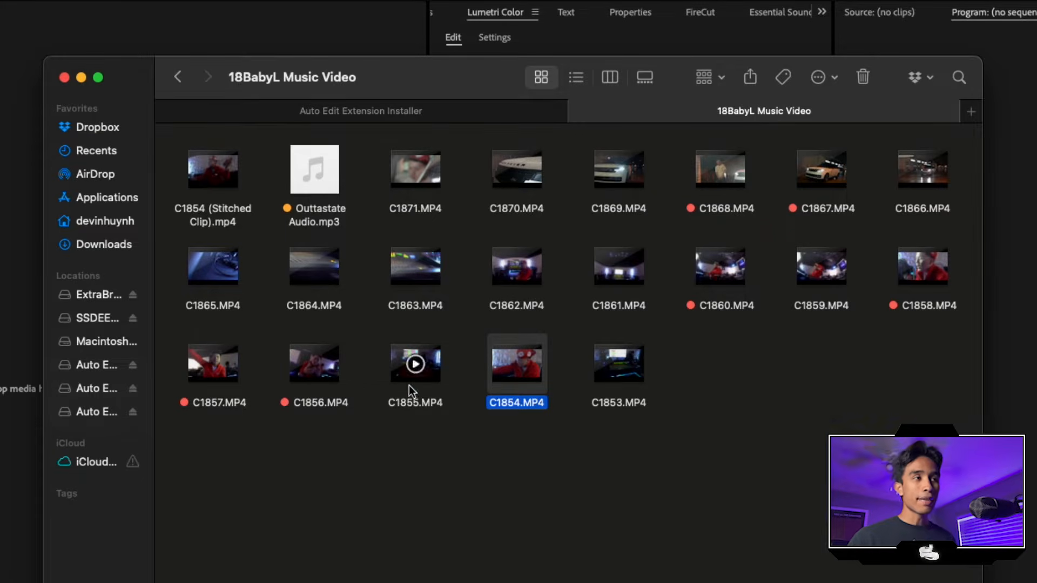
{"action": "left_click", "coordinate": [410, 307]}
{"action": "key", "text": "space"}
{"action": "key", "text": "space"}
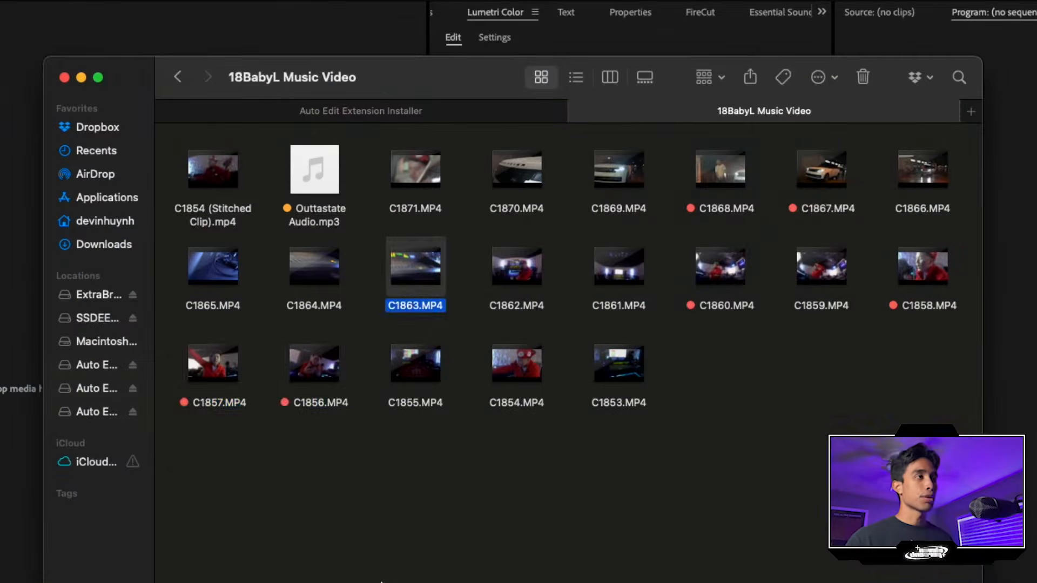
- Move the Finder window aside, return to Premiere Pro and switch to the All Panels workspace
{"action": "left_click_drag", "start_coordinate": [427, 84], "coordinate": [925, 64]}
{"action": "left_click", "coordinate": [540, 192]}
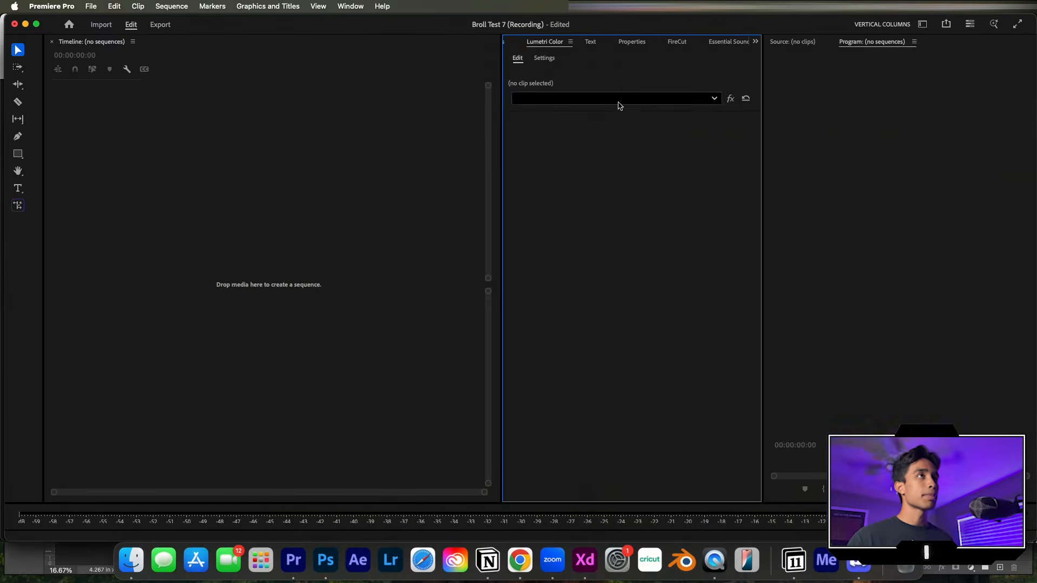
{"action": "scroll", "coordinate": [584, 47], "scroll_direction": "up", "scroll_amount": 5}
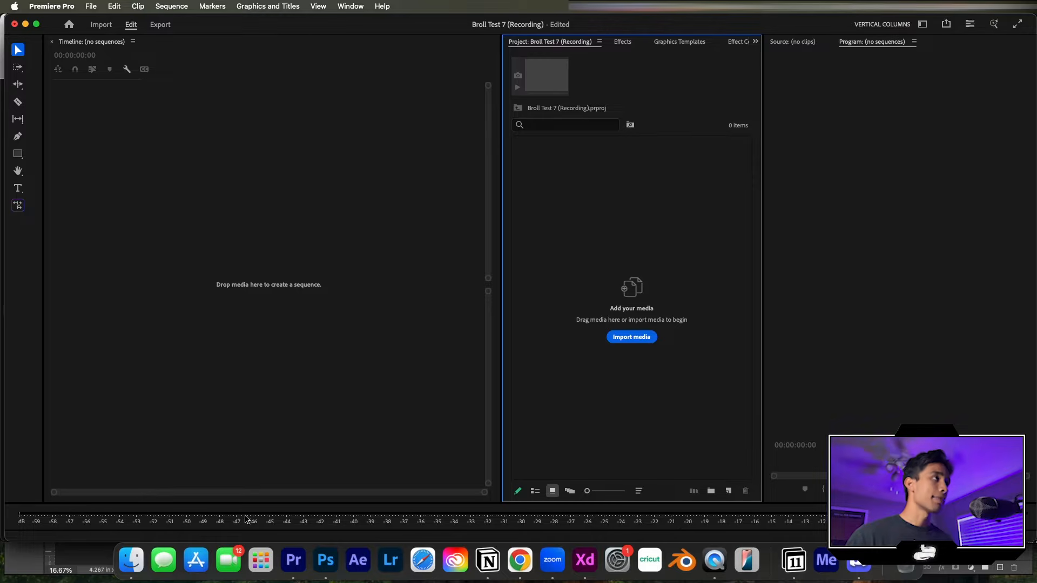
{"action": "left_click", "coordinate": [348, 6]}
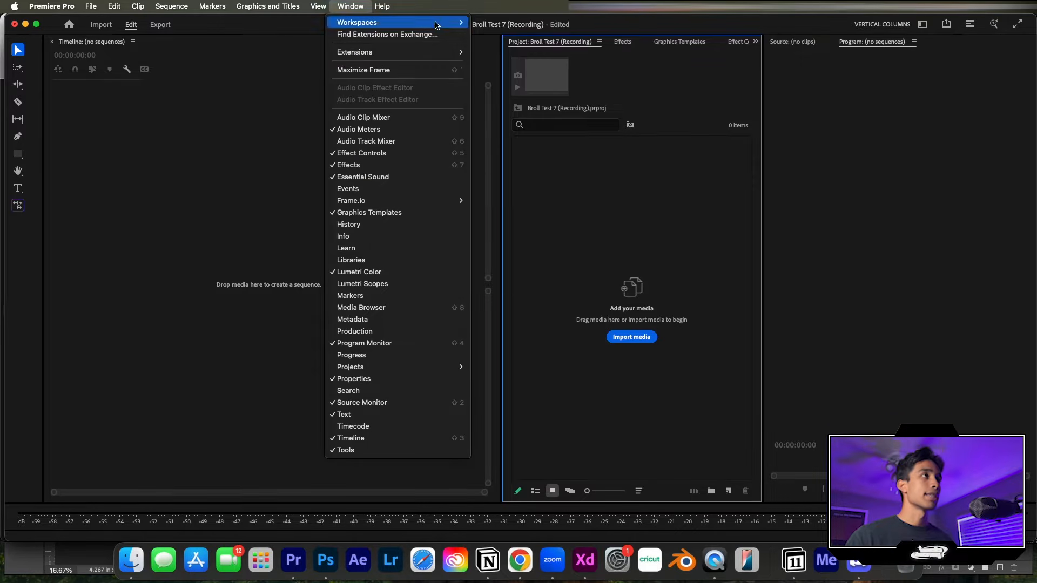
{"action": "mouse_move", "coordinate": [358, 22]}
{"action": "left_click", "coordinate": [517, 23]}
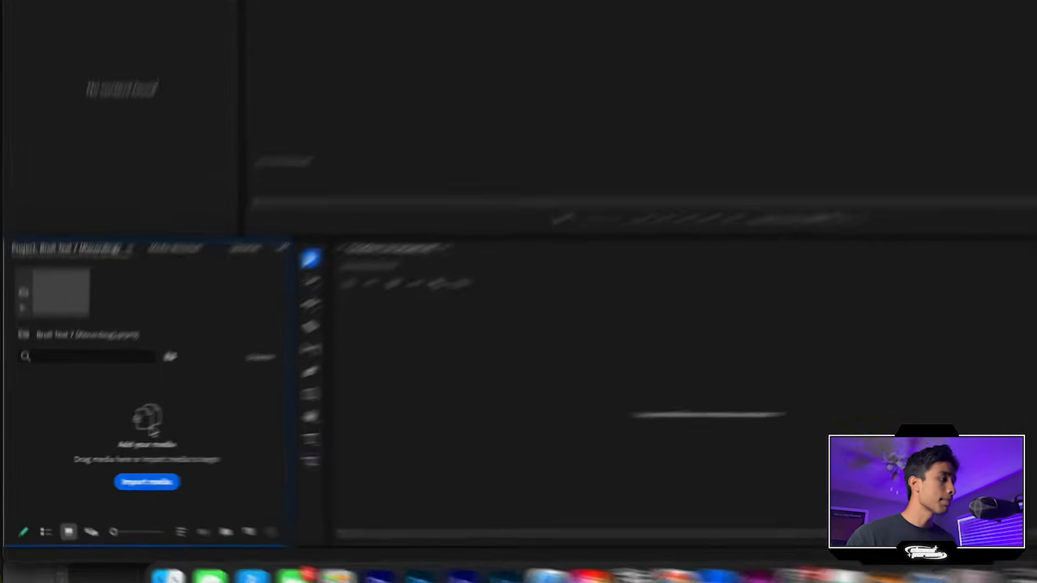
- Create two bins in the project named AROLL and BROLL
{"action": "right_click", "coordinate": [70, 266]}
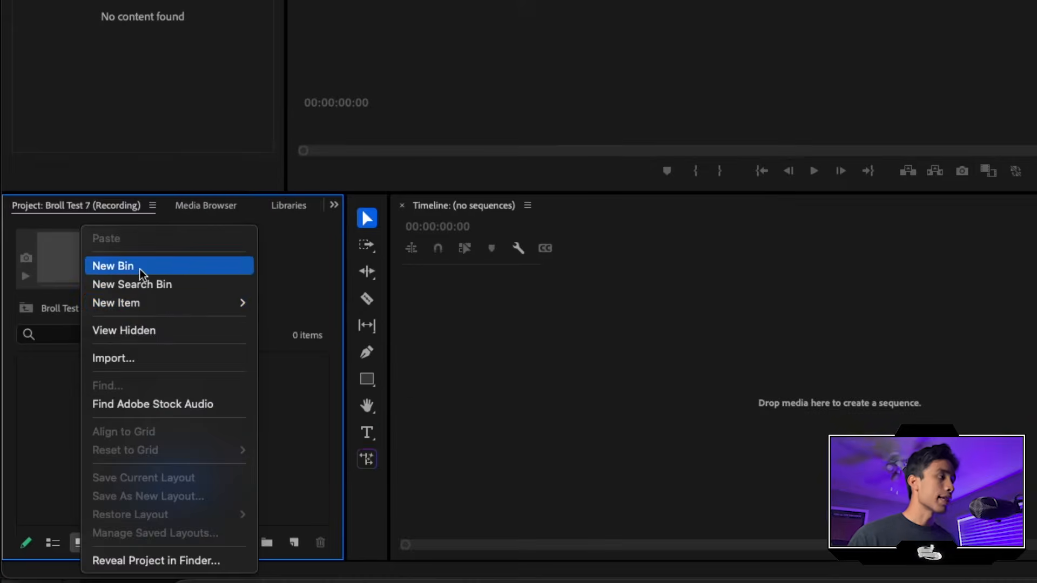
{"action": "left_click", "coordinate": [119, 302]}
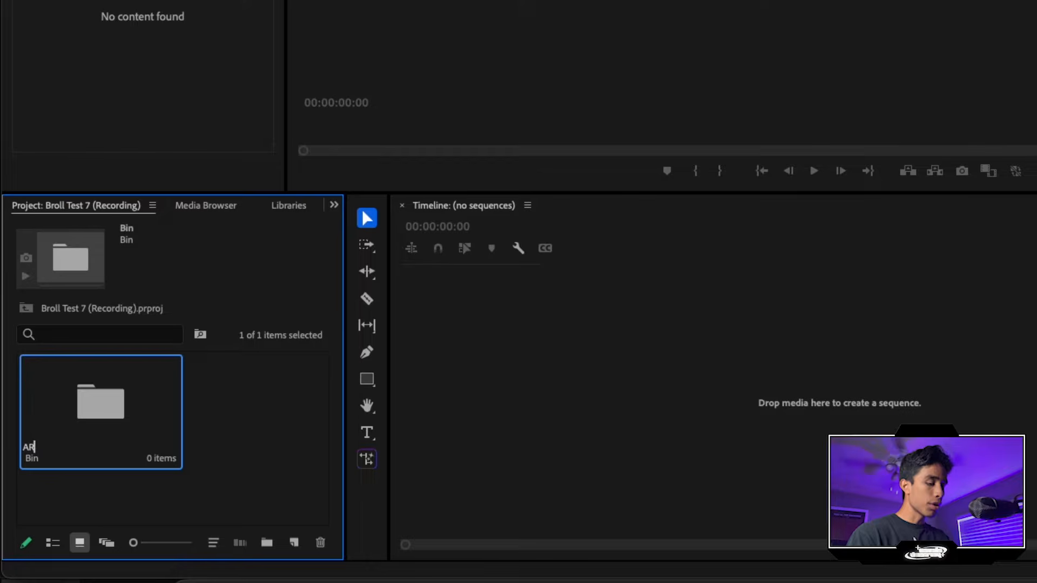
{"action": "left_click", "coordinate": [263, 414]}
{"action": "right_click", "coordinate": [263, 414]}
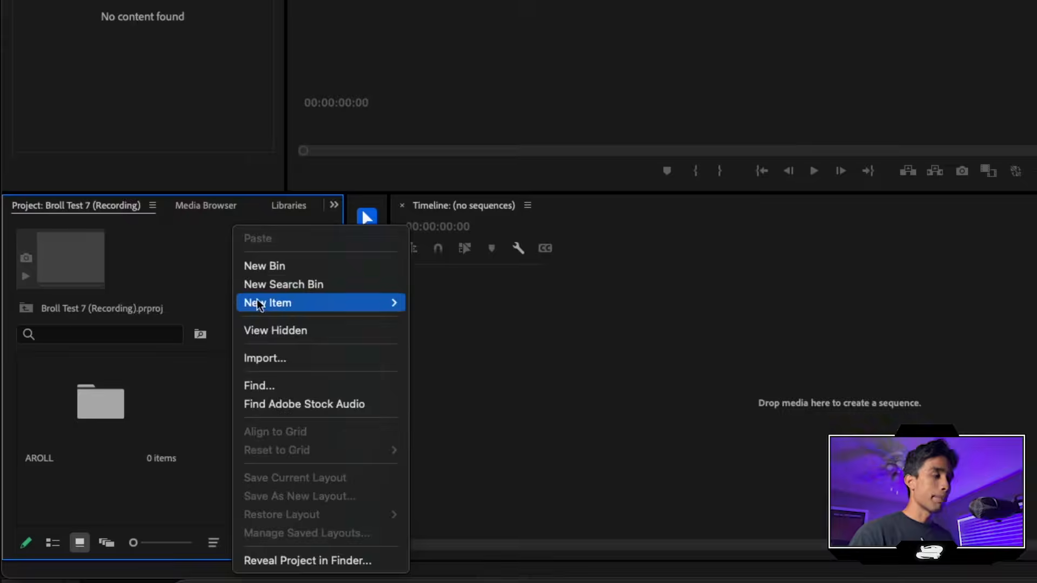
{"action": "left_click", "coordinate": [270, 269]}
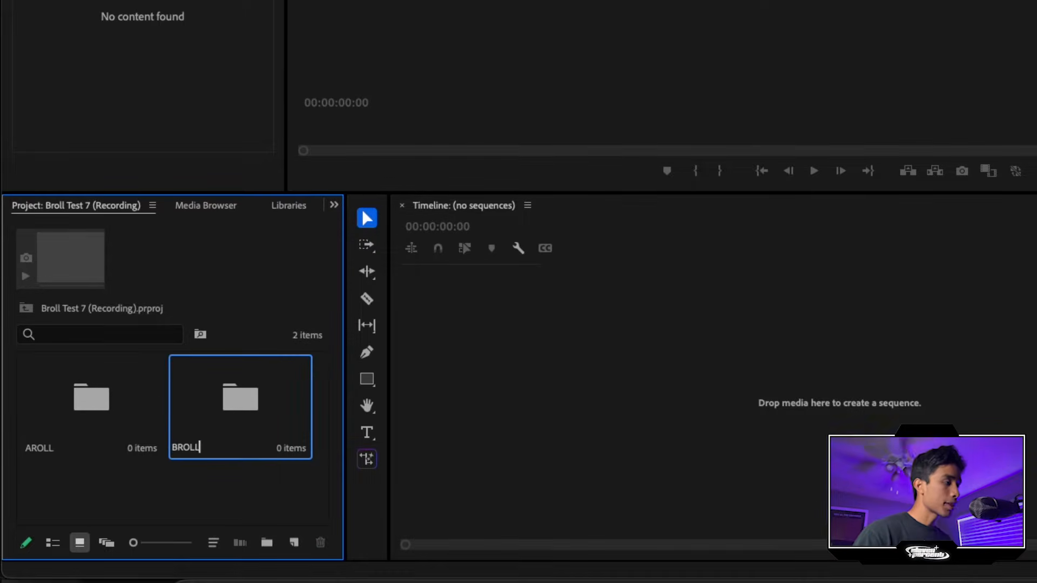
- Import the six red-tagged performance clips from the Finder folder into the AROLL bin
{"action": "double_click", "coordinate": [146, 452]}
{"action": "left_click", "coordinate": [135, 570]}
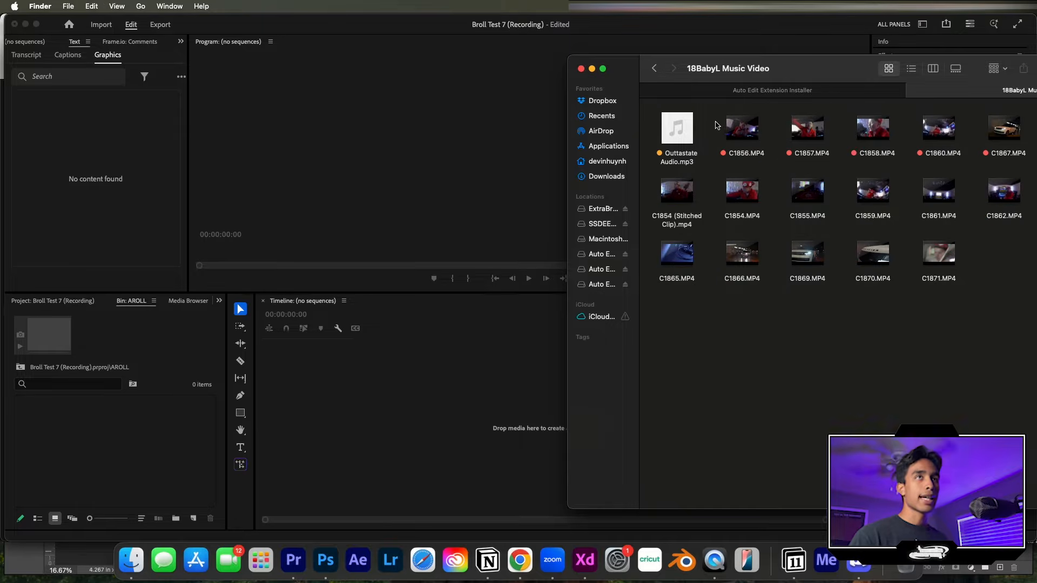
{"action": "left_click_drag", "start_coordinate": [716, 123], "coordinate": [1032, 141]}
{"action": "left_click_drag", "start_coordinate": [845, 67], "coordinate": [691, 66]}
{"action": "left_click_drag", "start_coordinate": [916, 133], "coordinate": [114, 443]}
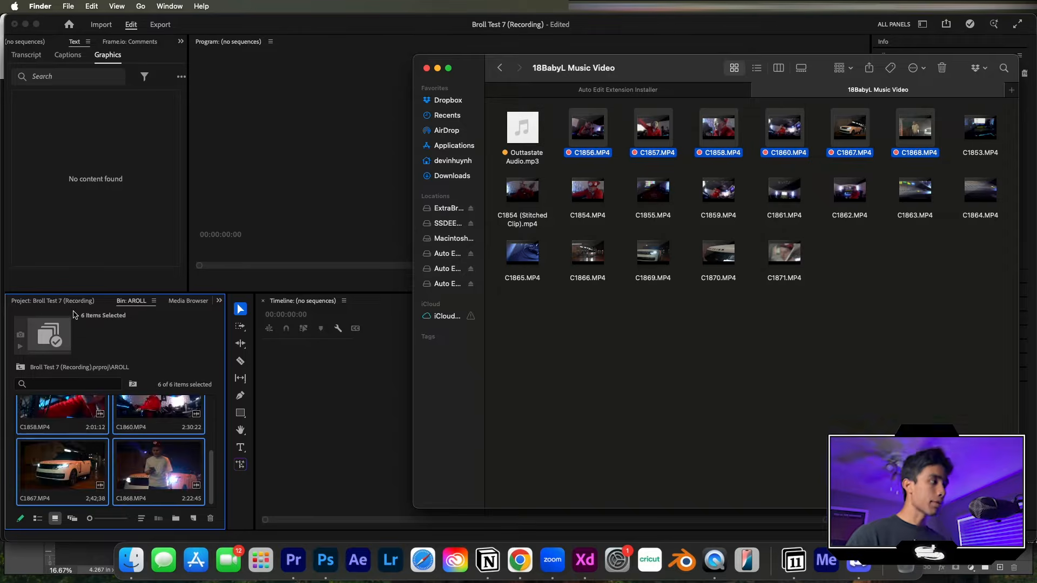
- Import the 14 untagged video clips into the BROLL bin, then select C1868.MP4 in the AROLL bin
{"action": "left_click", "coordinate": [72, 298]}
{"action": "double_click", "coordinate": [169, 424]}
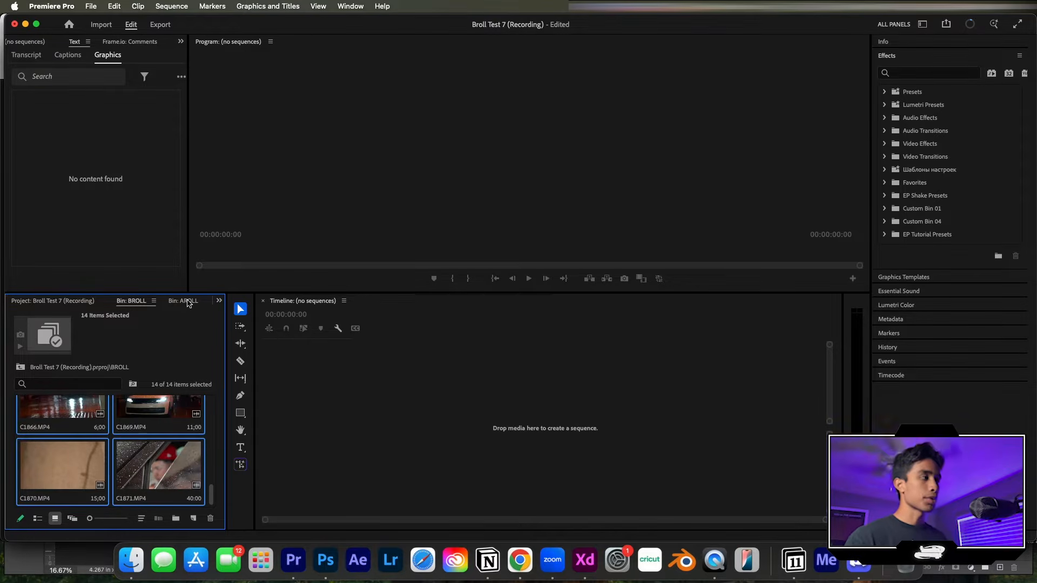
{"action": "left_click", "coordinate": [187, 301]}
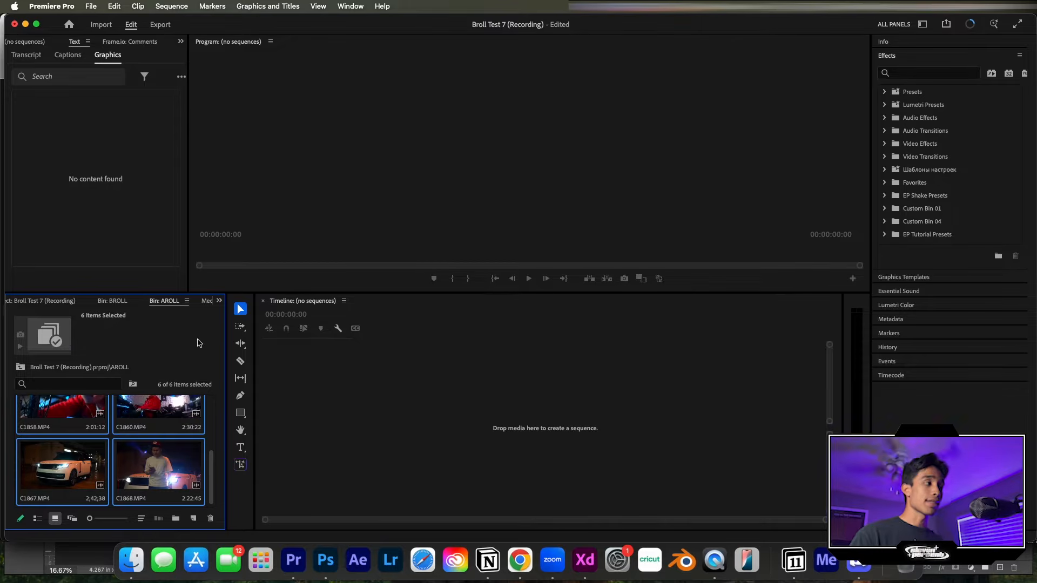
{"action": "left_click", "coordinate": [159, 466]}
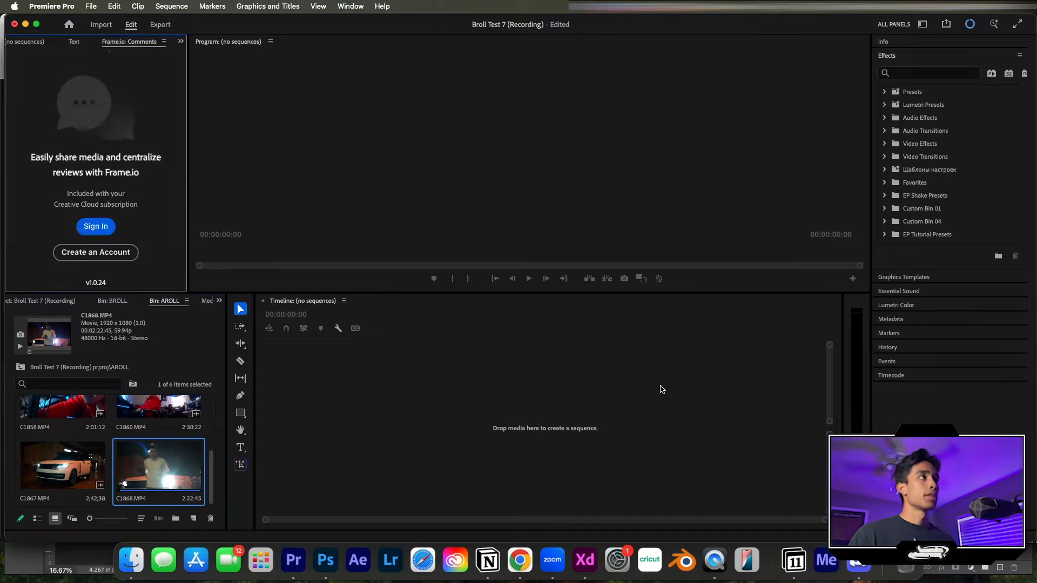
- Open the Auto Edit extension, move its window to the middle of the workspace and bring its file upload options into view
{"action": "left_click", "coordinate": [351, 6]}
{"action": "mouse_move", "coordinate": [377, 54]}
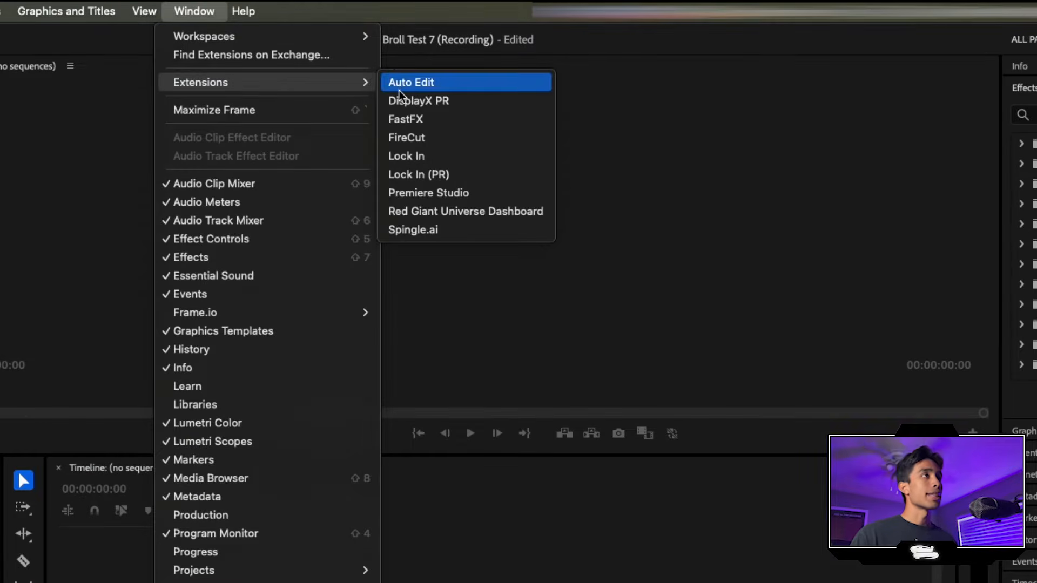
{"action": "left_click", "coordinate": [416, 86]}
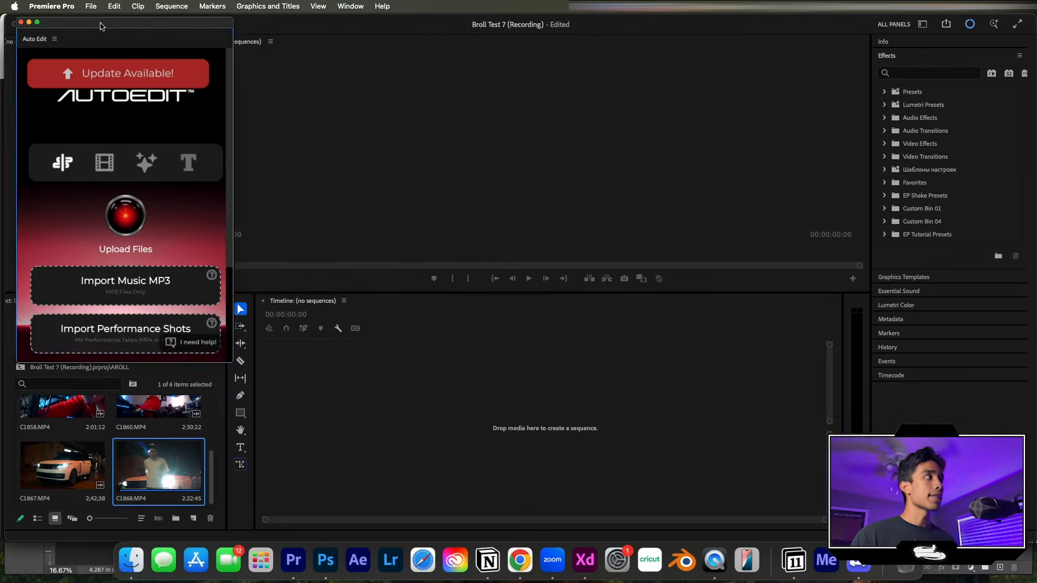
{"action": "left_click_drag", "start_coordinate": [100, 26], "coordinate": [476, 49]}
{"action": "scroll", "coordinate": [533, 193], "scroll_direction": "down", "scroll_amount": 3}
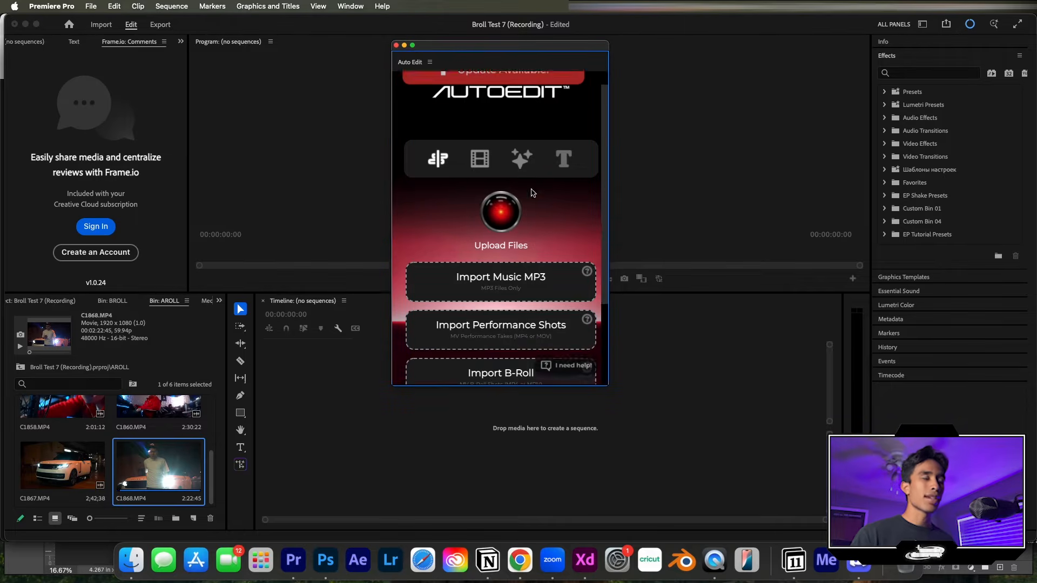
{"action": "scroll", "coordinate": [469, 218], "scroll_direction": "up", "scroll_amount": 3}
{"action": "scroll", "coordinate": [469, 218], "scroll_direction": "down", "scroll_amount": 5}
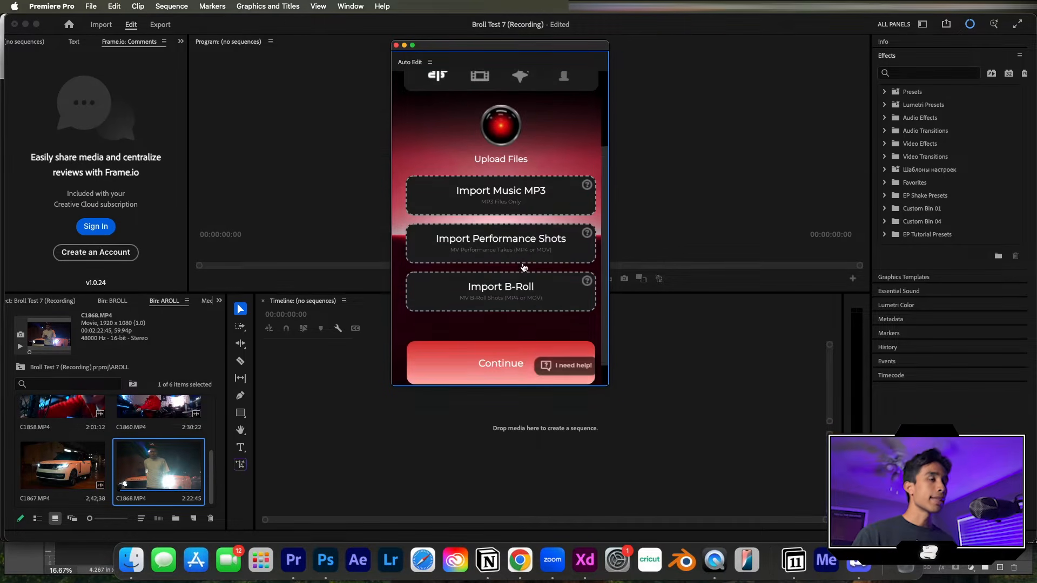
- Enlarge the Auto Edit window and load the six red-tagged clips from the 18BabyL Music Video folder as performance shots
{"action": "left_click_drag", "start_coordinate": [609, 385], "coordinate": [620, 466]}
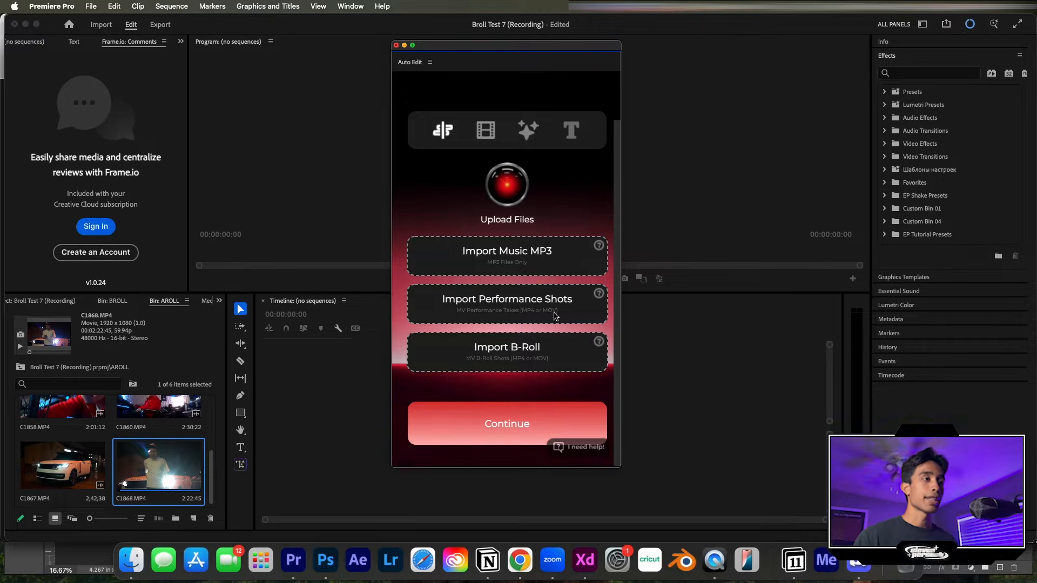
{"action": "left_click", "coordinate": [503, 316]}
{"action": "left_click", "coordinate": [568, 50]}
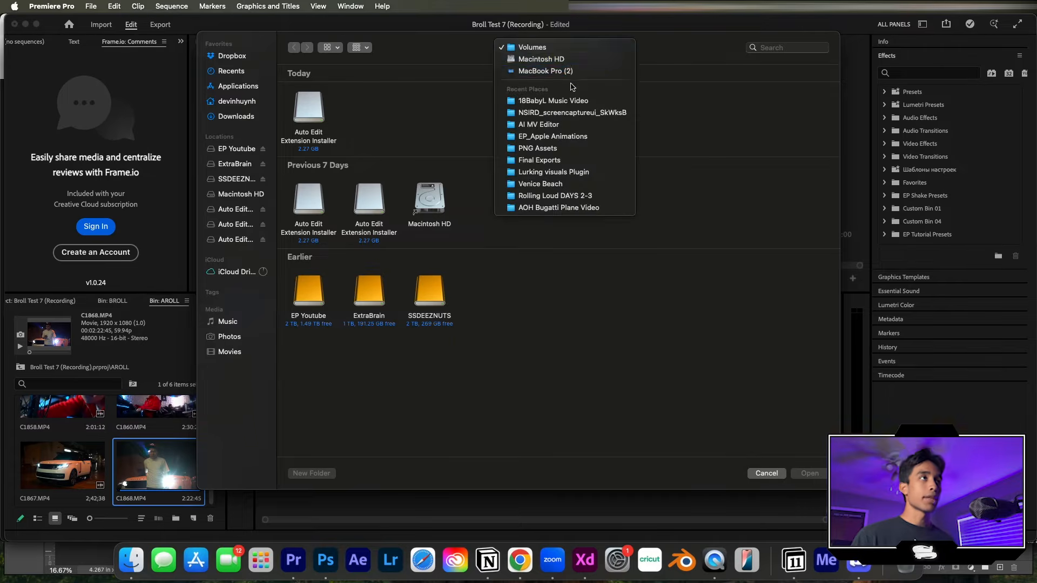
{"action": "left_click", "coordinate": [572, 101]}
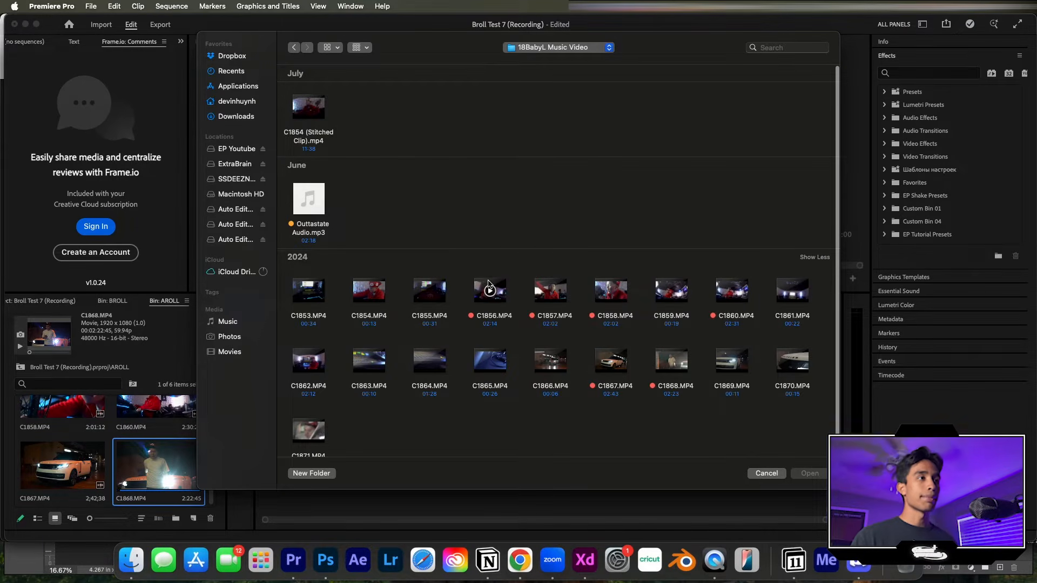
{"action": "left_click_drag", "start_coordinate": [481, 274], "coordinate": [621, 298]}
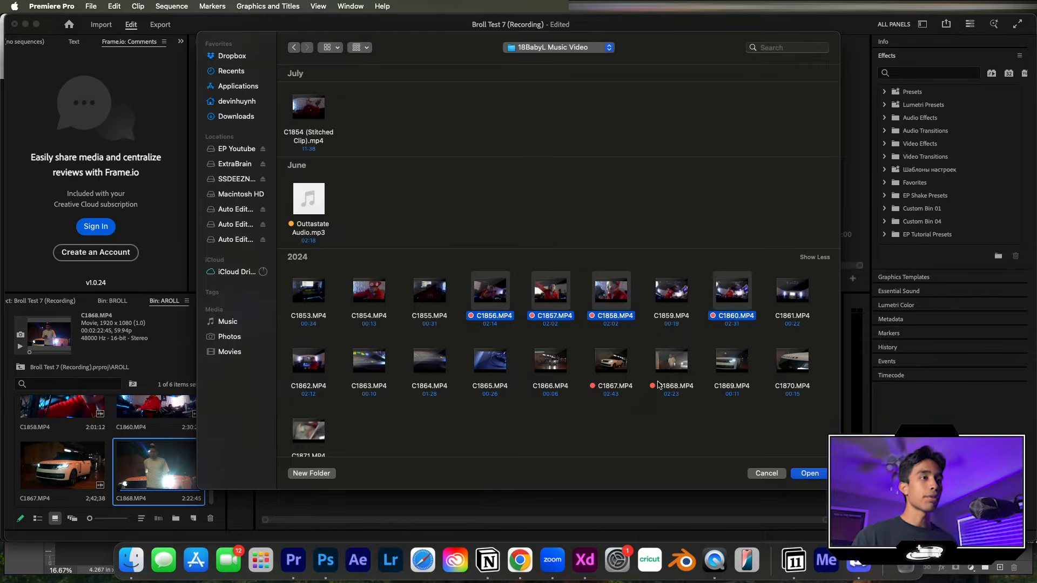
{"action": "left_click", "coordinate": [809, 474]}
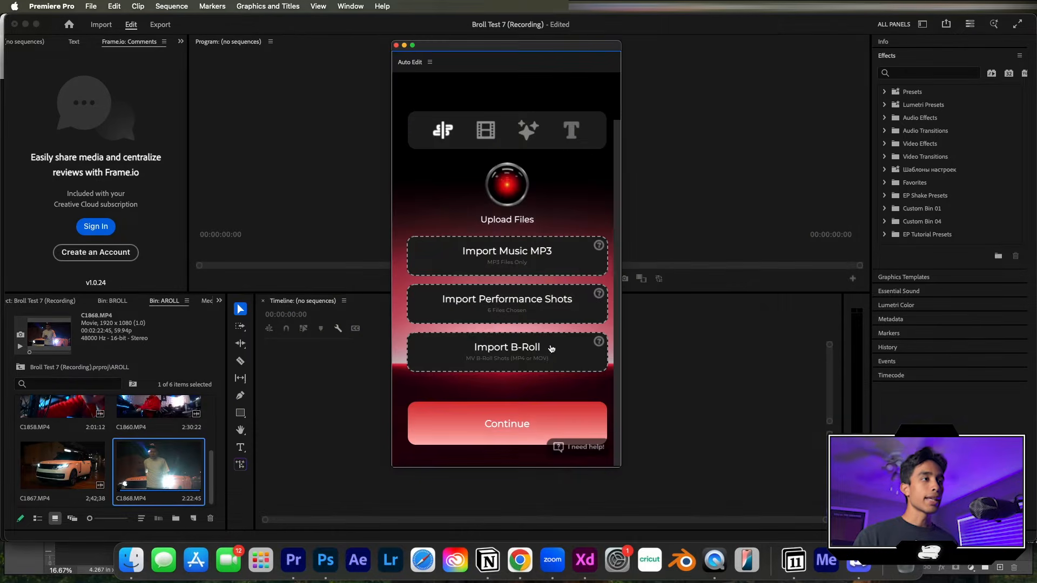
- Load the B-roll clips and Outtastate Audio.mp3 from the 18BabyL Music Video folder into Auto Edit, and continue to the file import
{"action": "left_click", "coordinate": [546, 358]}
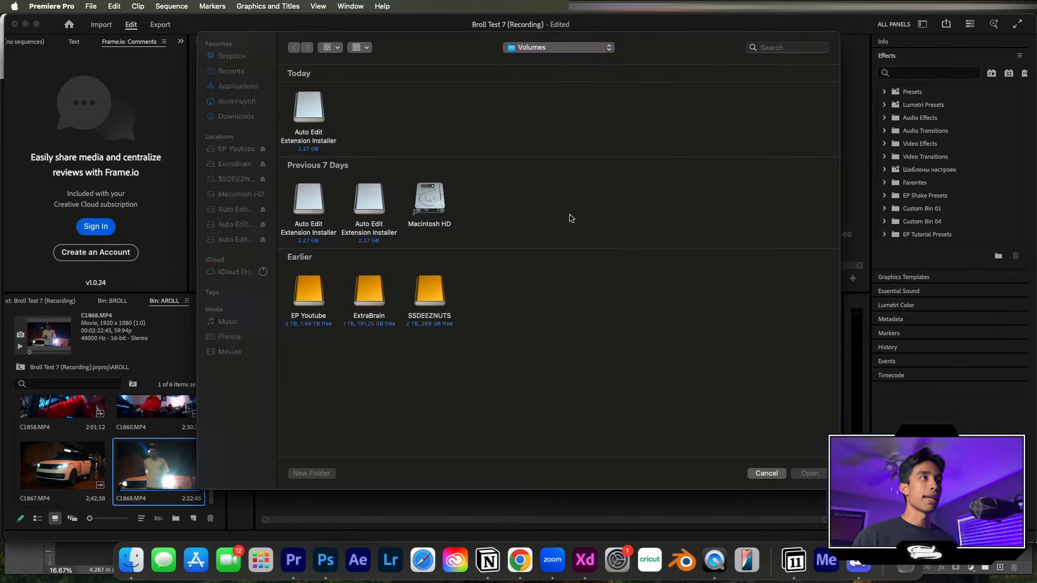
{"action": "left_click", "coordinate": [523, 48]}
{"action": "left_click", "coordinate": [553, 100]}
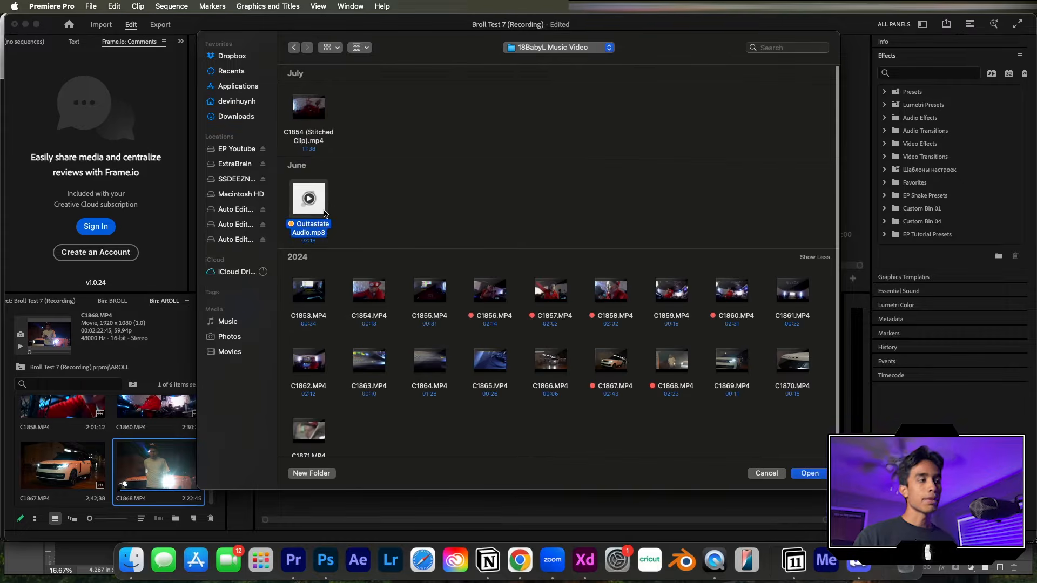
{"action": "double_click", "coordinate": [325, 214]}
{"action": "left_click", "coordinate": [569, 417]}
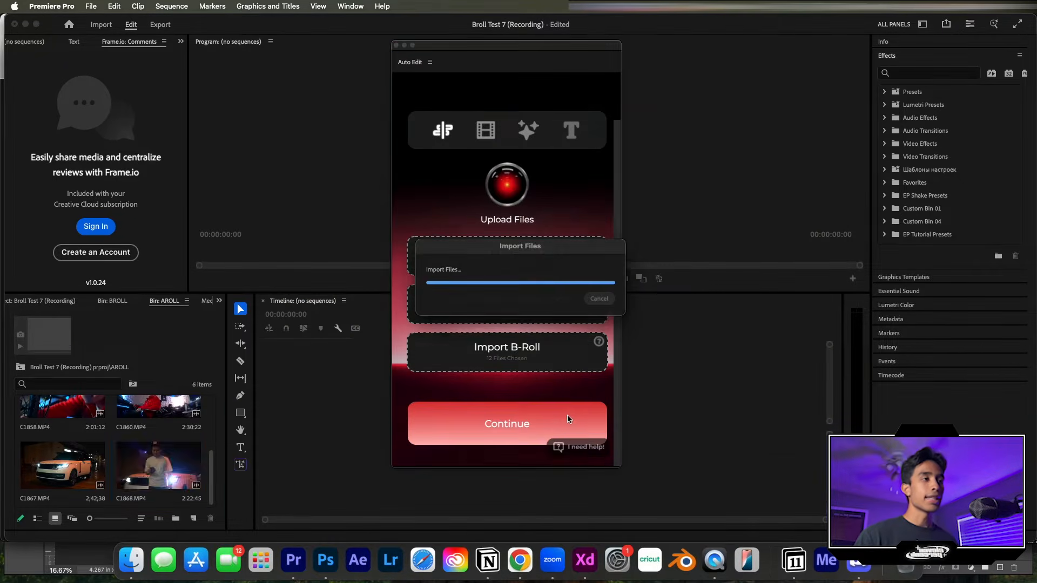
- Inspect the stacked performance clips in the generated sequence at 00:00:17:06 and give the Program monitor more height above the timeline
{"action": "left_click_drag", "start_coordinate": [411, 268], "coordinate": [394, 270]}
{"action": "left_click", "coordinate": [451, 298]}
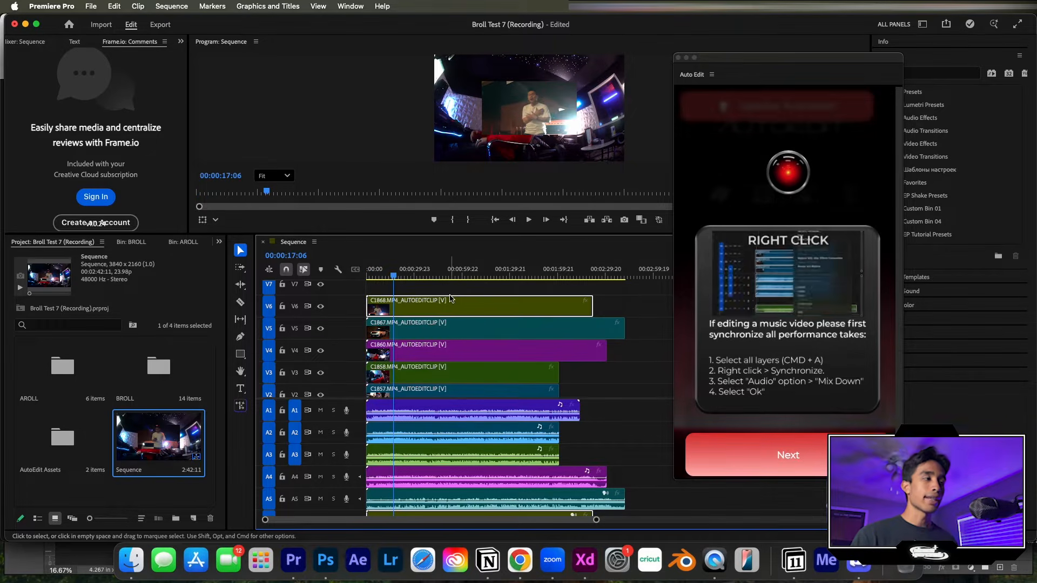
{"action": "left_click", "coordinate": [409, 240]}
{"action": "left_click_drag", "start_coordinate": [409, 241], "coordinate": [409, 292]}
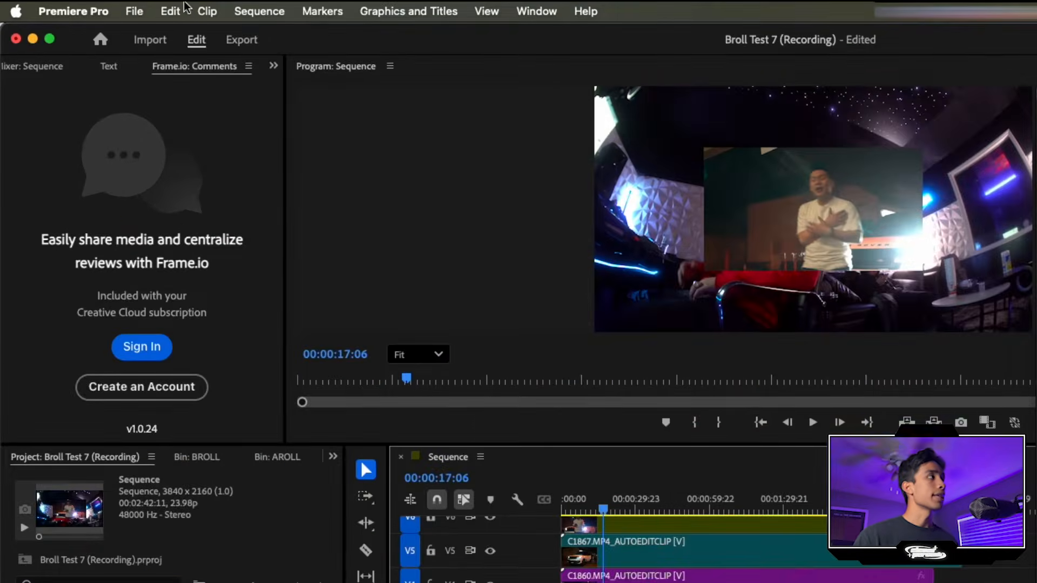
- Create a new sequence named MAIN from the HD 1080p 23.976 fps preset
{"action": "left_click", "coordinate": [134, 10]}
{"action": "mouse_move", "coordinate": [144, 36]}
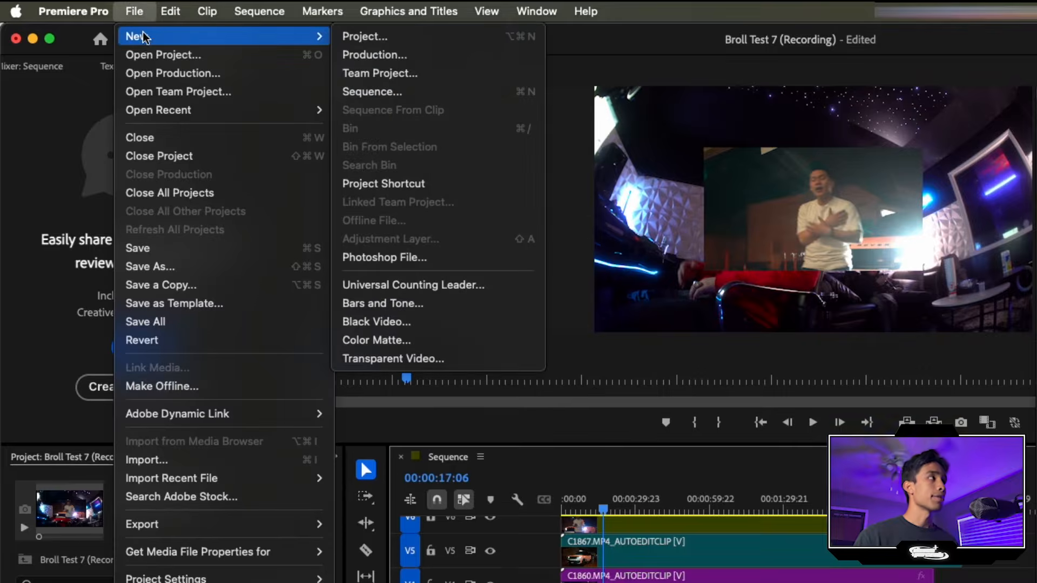
{"action": "left_click", "coordinate": [414, 98]}
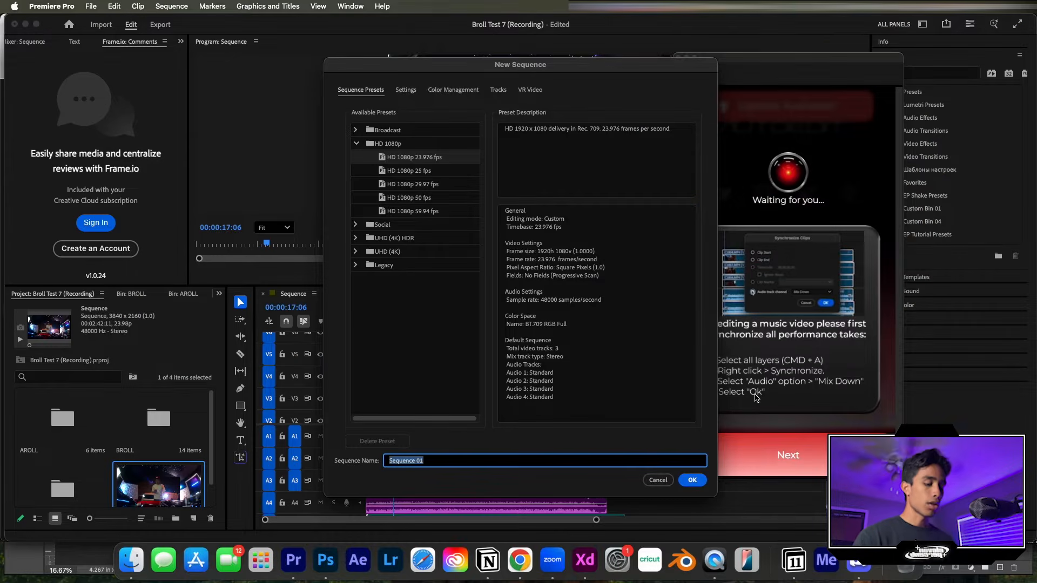
{"action": "type", "text": "MAIN"}
{"action": "key", "text": "Return"}
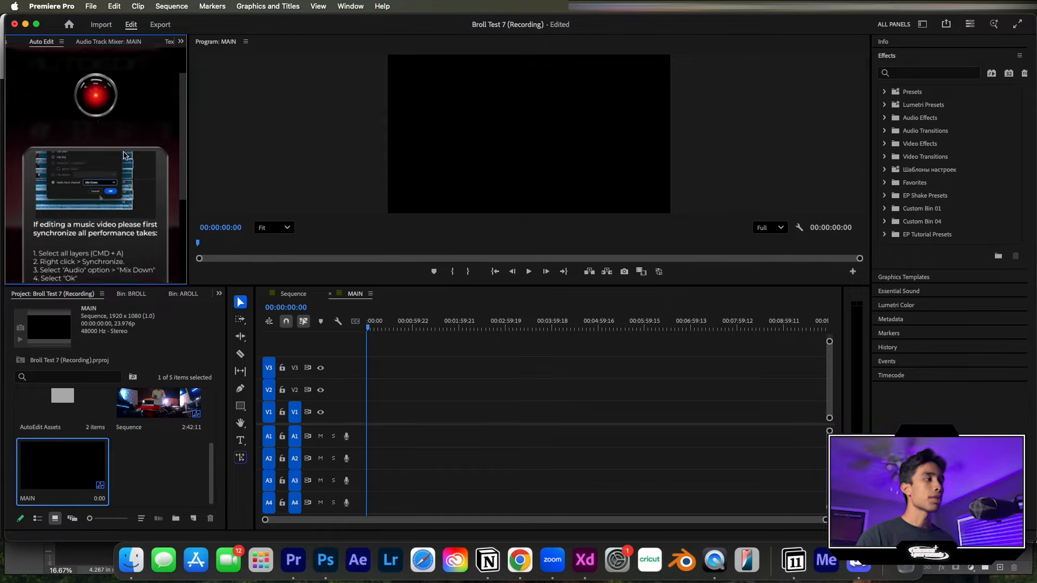
- Place all the AROLL bin's clips at the start of the MAIN timeline, keeping the existing sequence settings
{"action": "scroll", "coordinate": [74, 413], "scroll_direction": "up", "scroll_amount": 5}
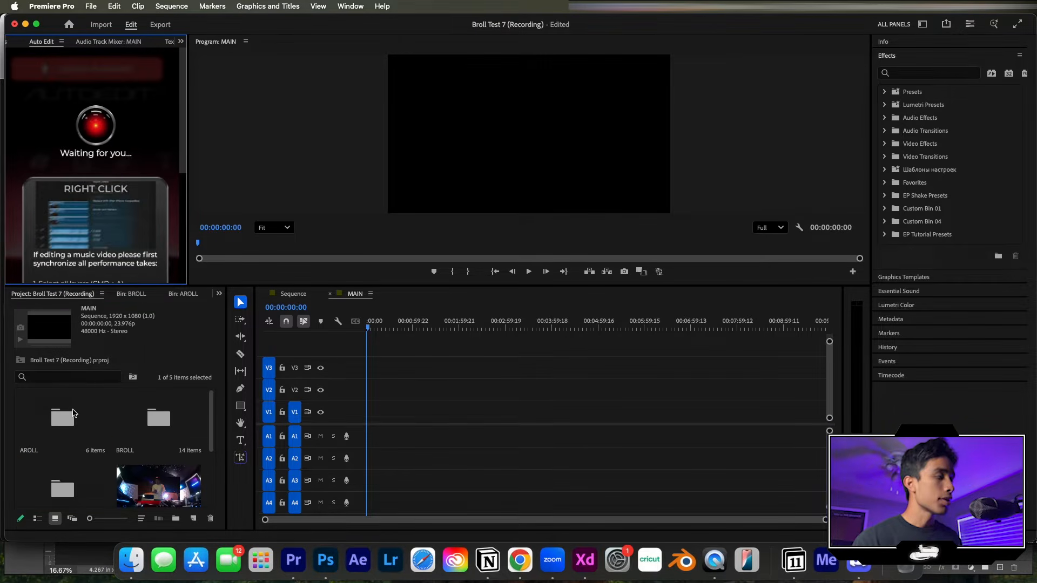
{"action": "double_click", "coordinate": [74, 413]}
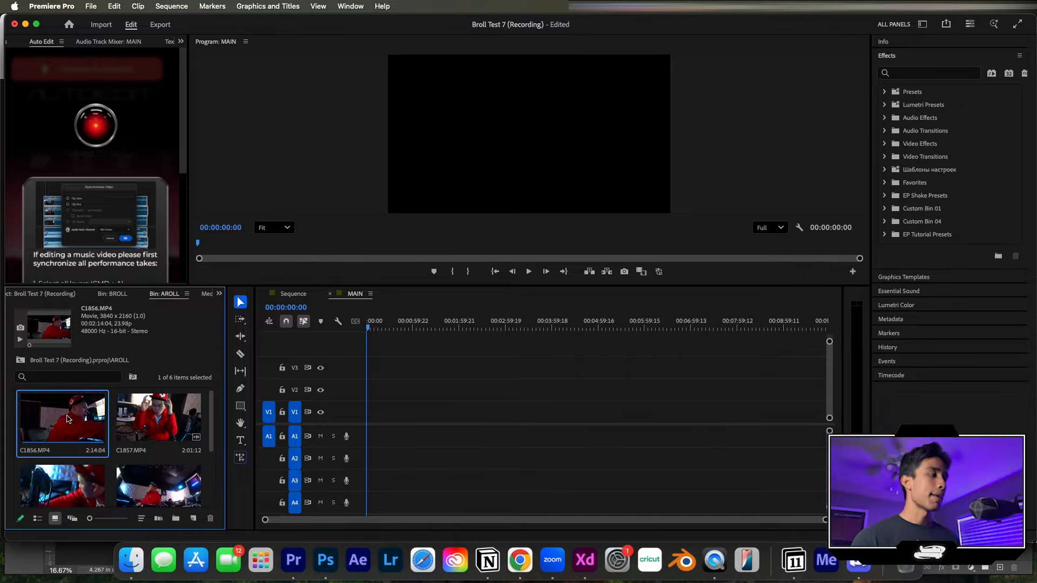
{"action": "key", "text": "super+a"}
{"action": "left_click_drag", "start_coordinate": [67, 419], "coordinate": [382, 390]}
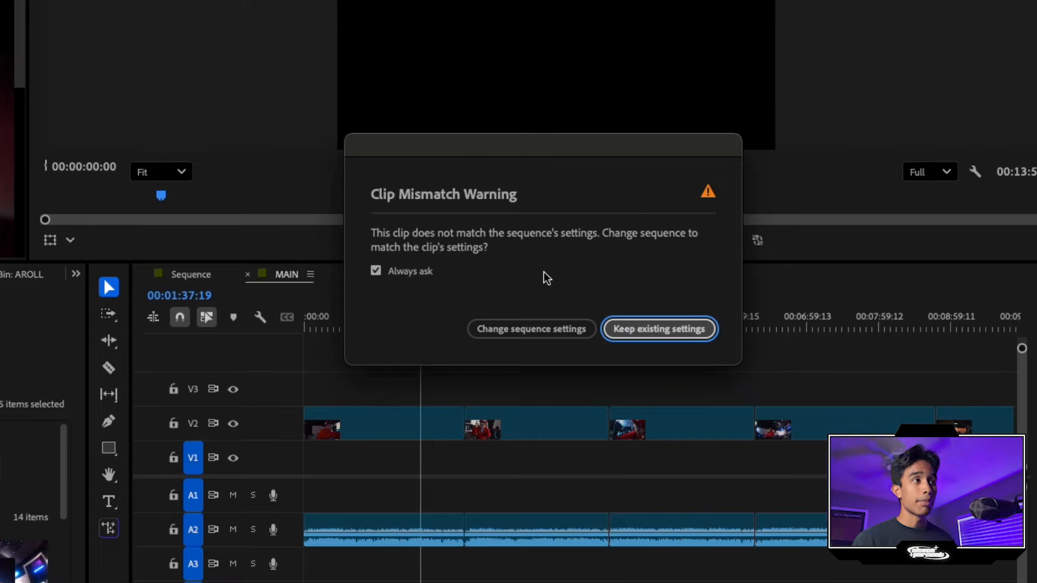
{"action": "left_click", "coordinate": [653, 328]}
- Change the MAIN sequence's frame size to 3840 by 2160 and accept the deletion of its previews
{"action": "left_click", "coordinate": [172, 6]}
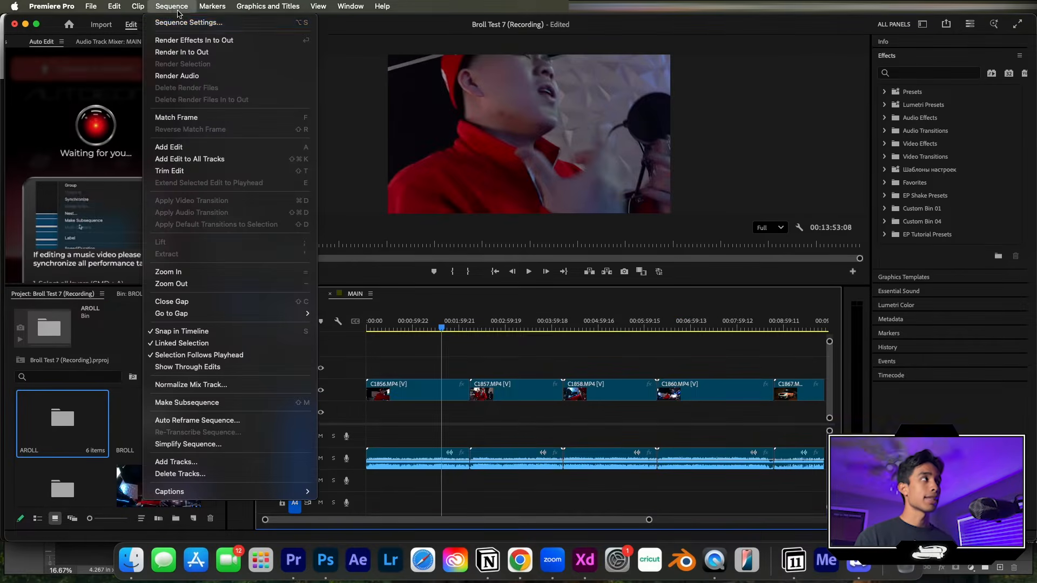
{"action": "left_click", "coordinate": [476, 349]}
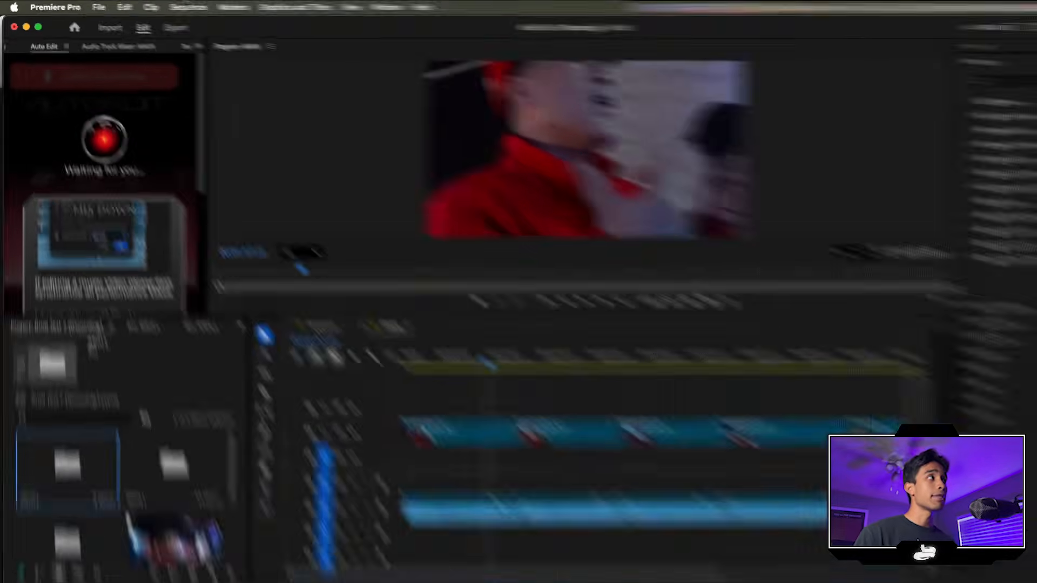
{"action": "left_click", "coordinate": [173, 5]}
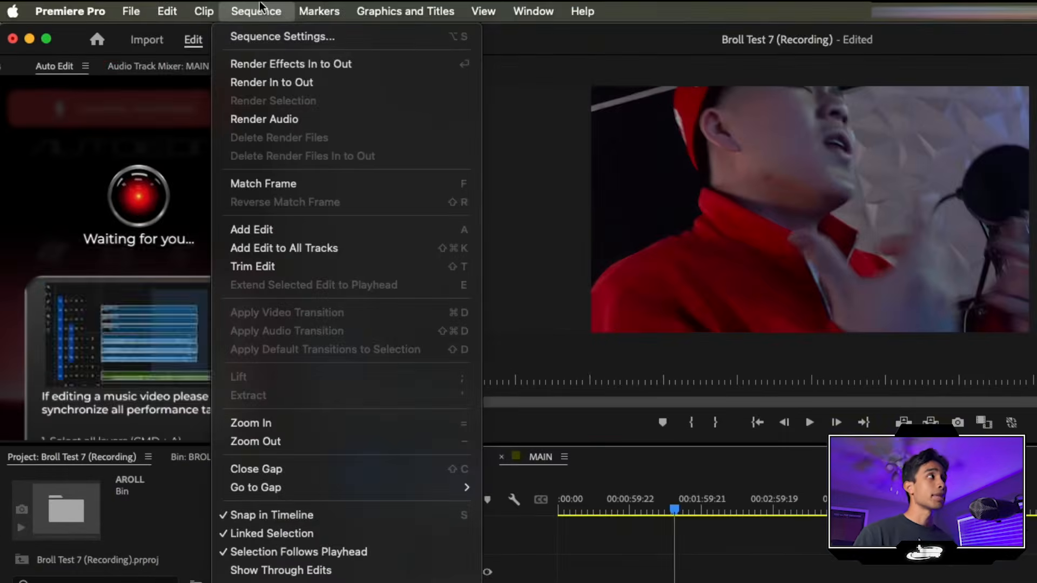
{"action": "left_click", "coordinate": [282, 36]}
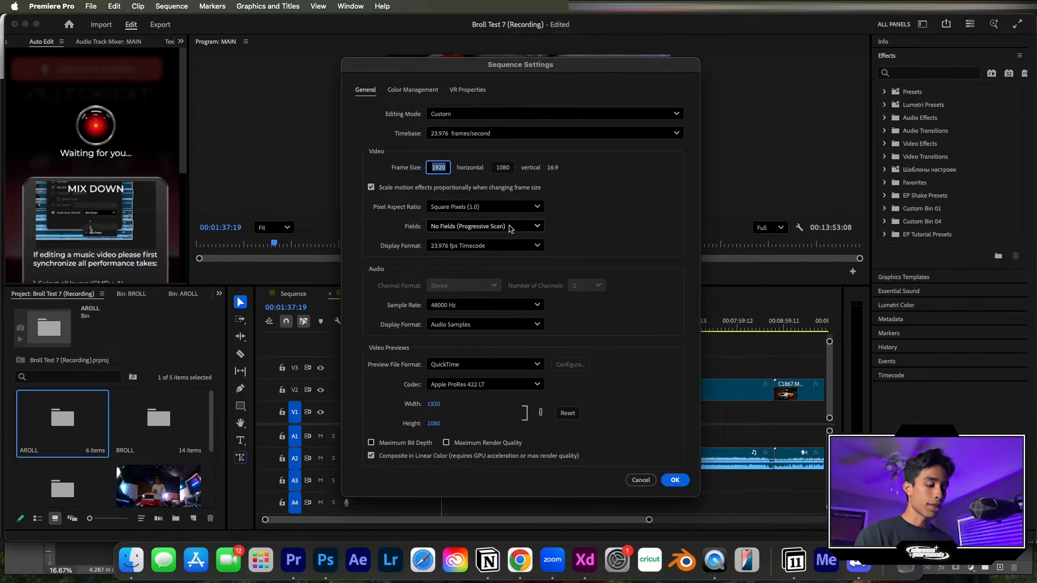
{"action": "type", "text": "3840"}
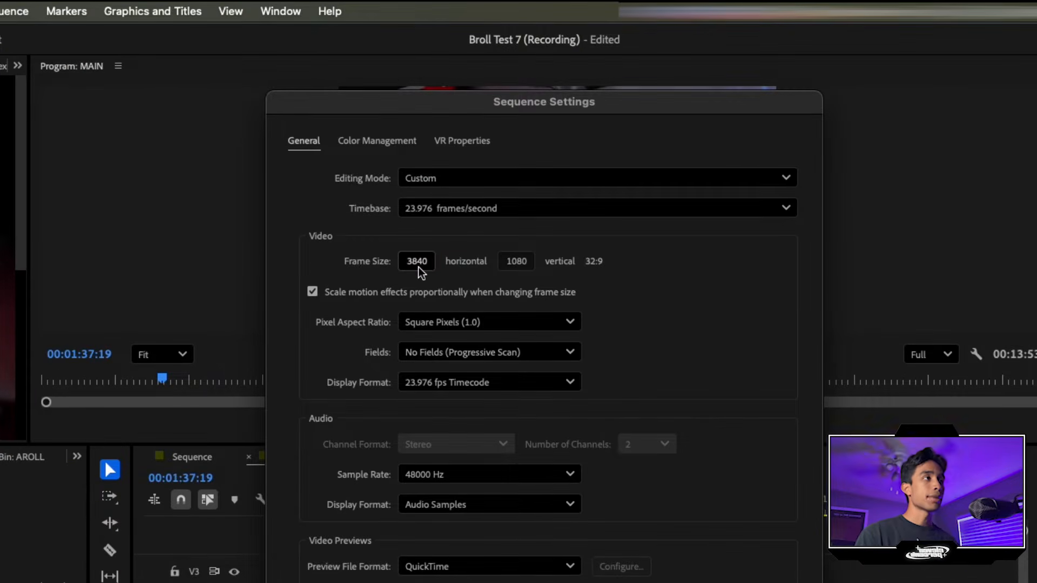
{"action": "left_click", "coordinate": [515, 264]}
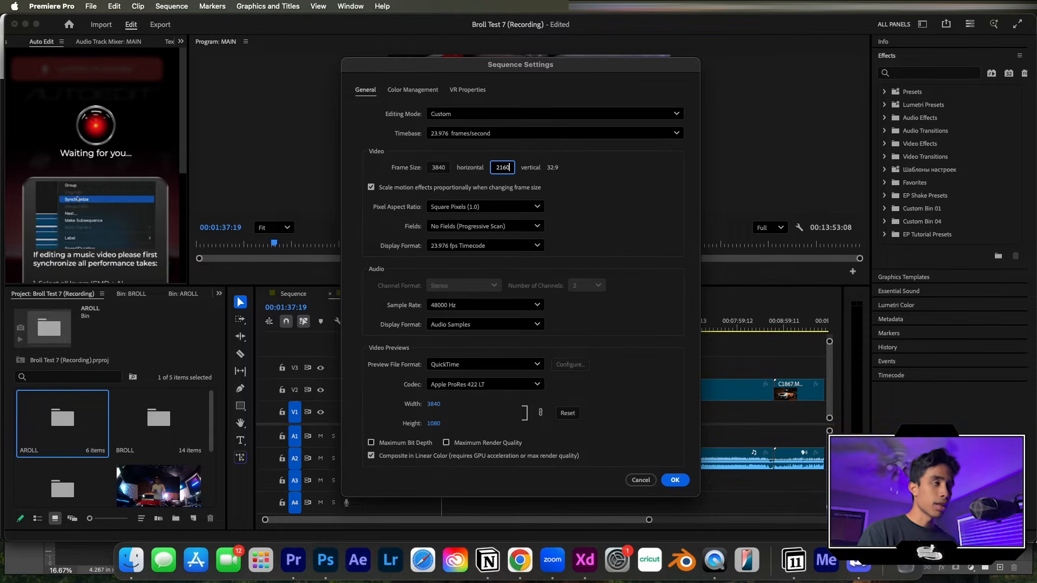
{"action": "left_click", "coordinate": [674, 479]}
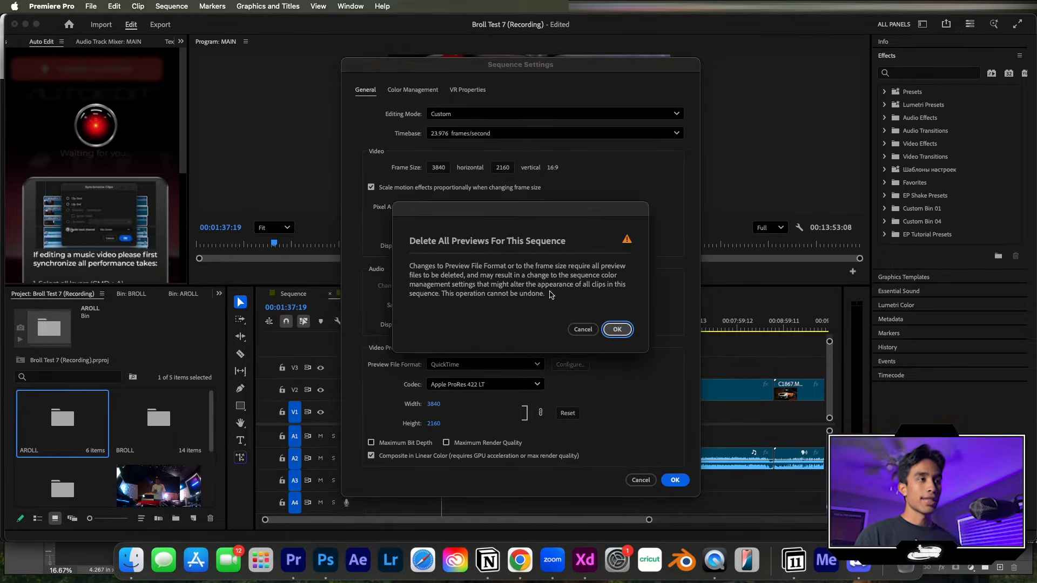
{"action": "left_click", "coordinate": [617, 330]}
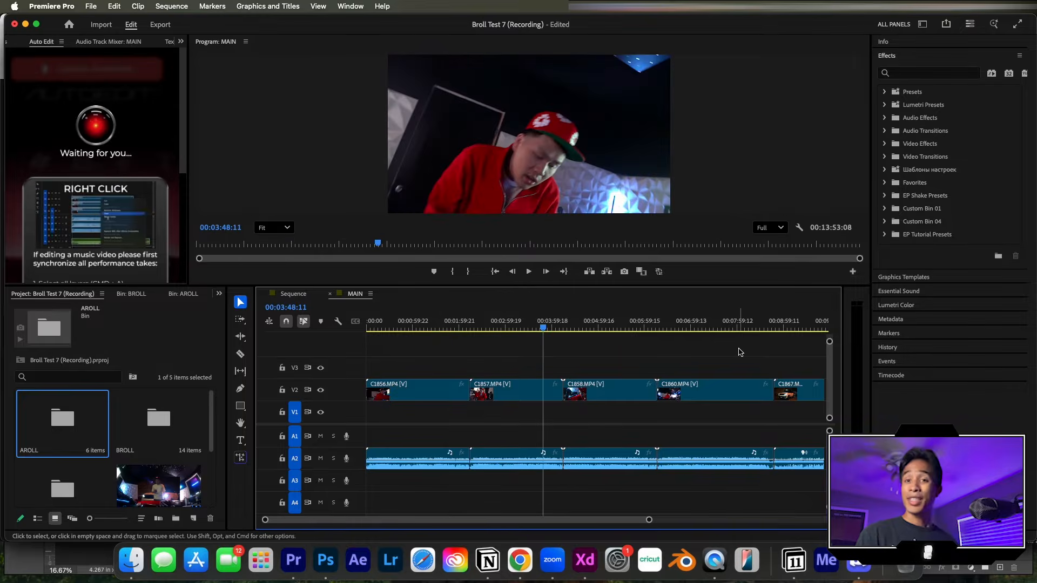
- Examine the end-to-end performance clips in MAIN and compare them with the stacked layout of the Auto Edit sequence
{"action": "left_click", "coordinate": [530, 390]}
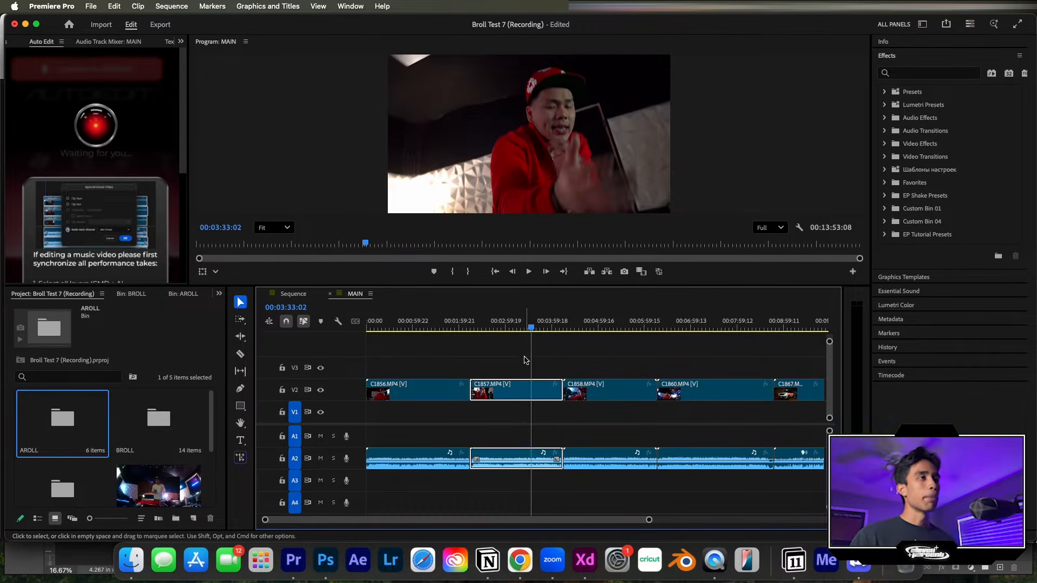
{"action": "key", "text": "minus"}
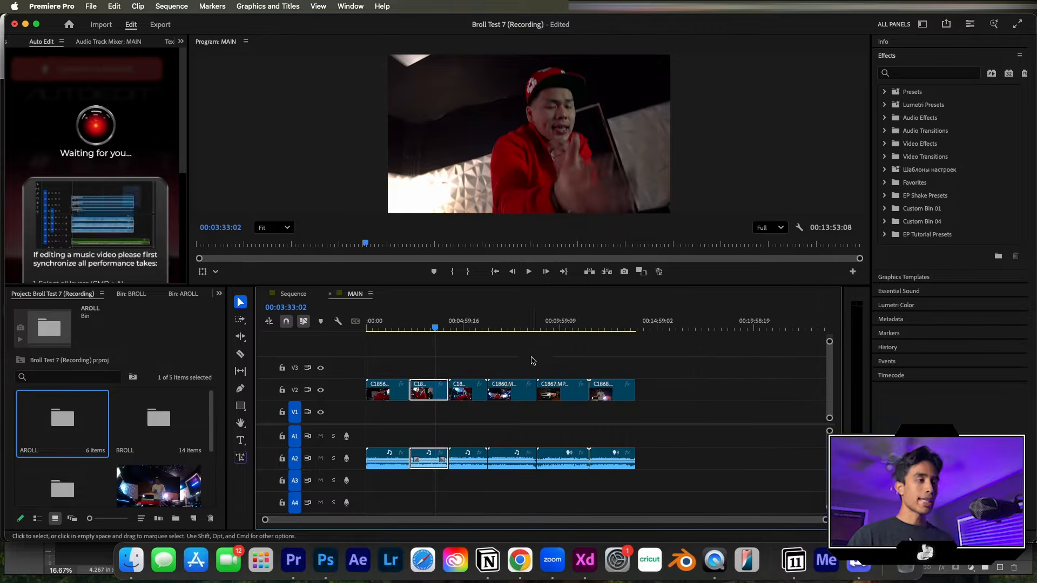
{"action": "left_click", "coordinate": [468, 390]}
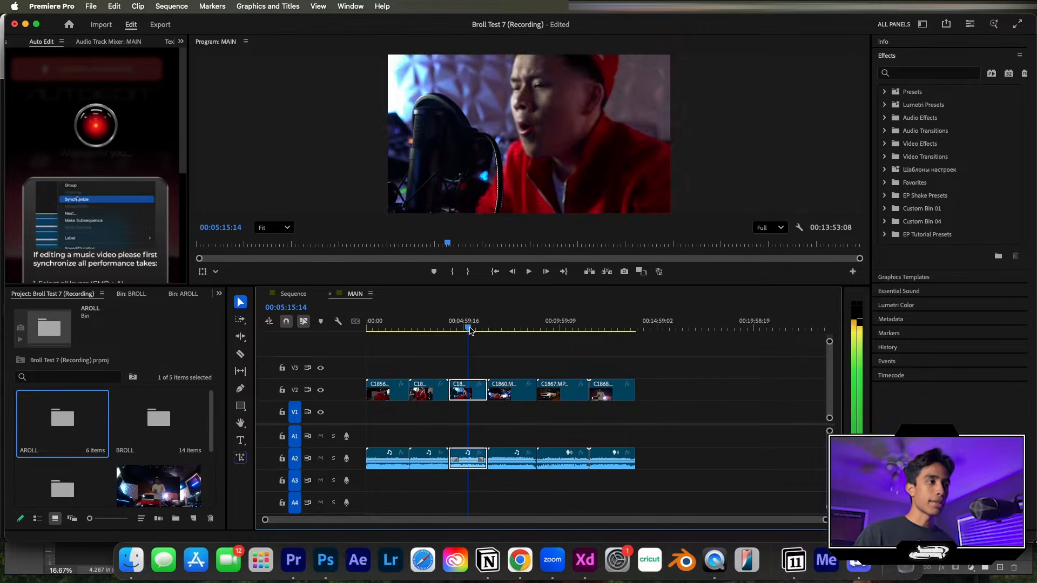
{"action": "left_click", "coordinate": [294, 294]}
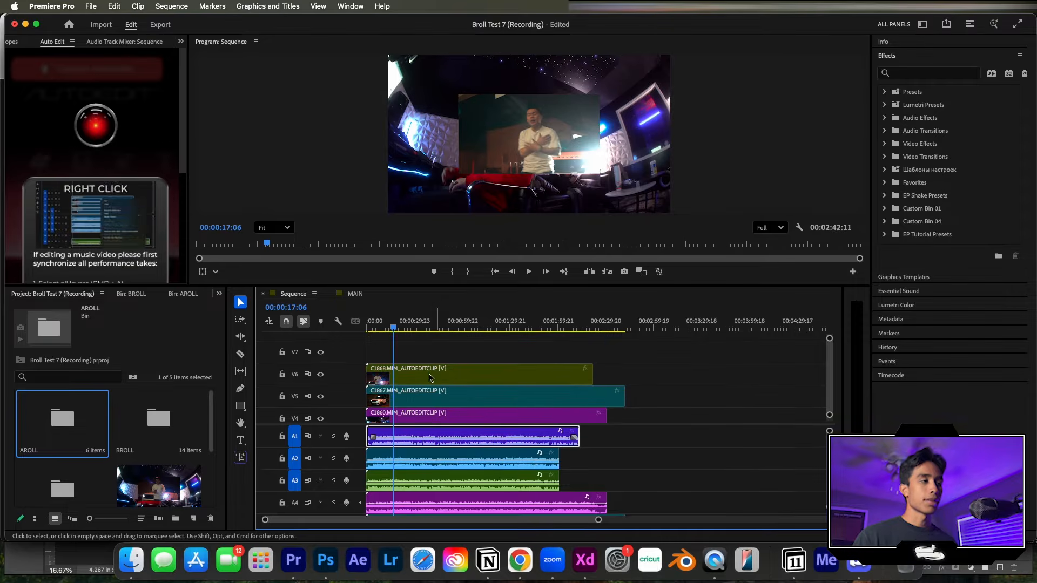
{"action": "scroll", "coordinate": [431, 378], "scroll_direction": "down", "scroll_amount": 2}
{"action": "left_click", "coordinate": [353, 294]}
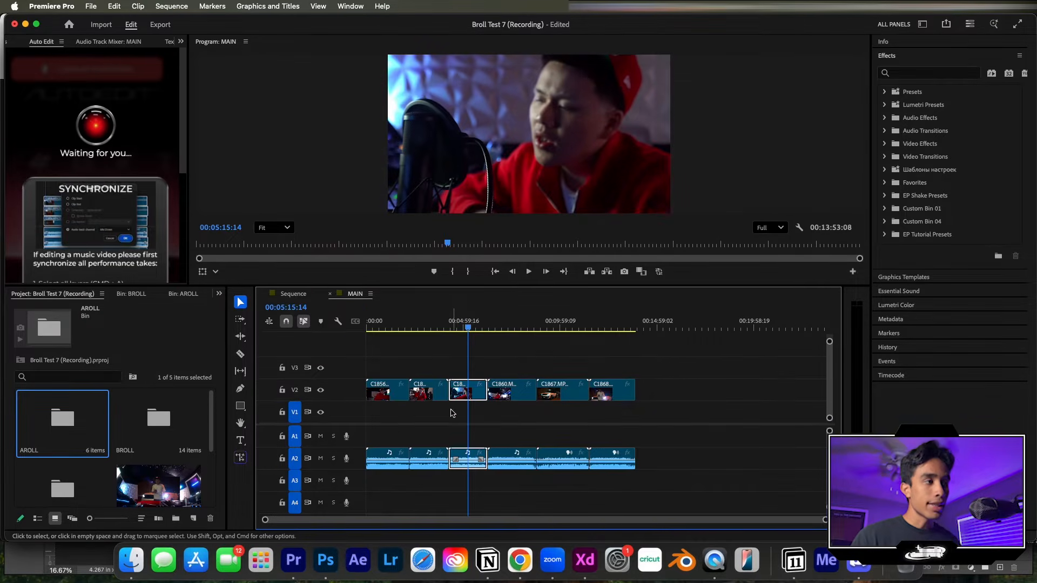
{"action": "left_click", "coordinate": [432, 466]}
{"action": "left_click", "coordinate": [510, 463]}
{"action": "left_click", "coordinate": [452, 329]}
{"action": "left_click_drag", "start_coordinate": [452, 330], "coordinate": [436, 330]}
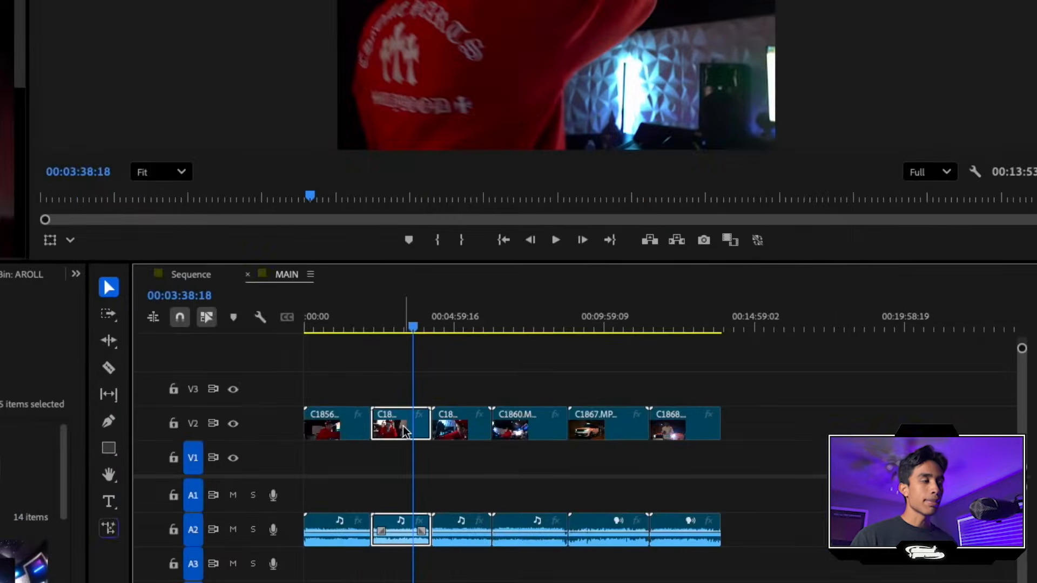
- Stack the C1857.MP4 clip above C1856.MP4 at the start of MAIN, using tracks V3 and A3, and return the playhead to the start
{"action": "left_click_drag", "start_coordinate": [433, 393], "coordinate": [438, 374]}
{"action": "left_click_drag", "start_coordinate": [401, 542], "coordinate": [339, 565]}
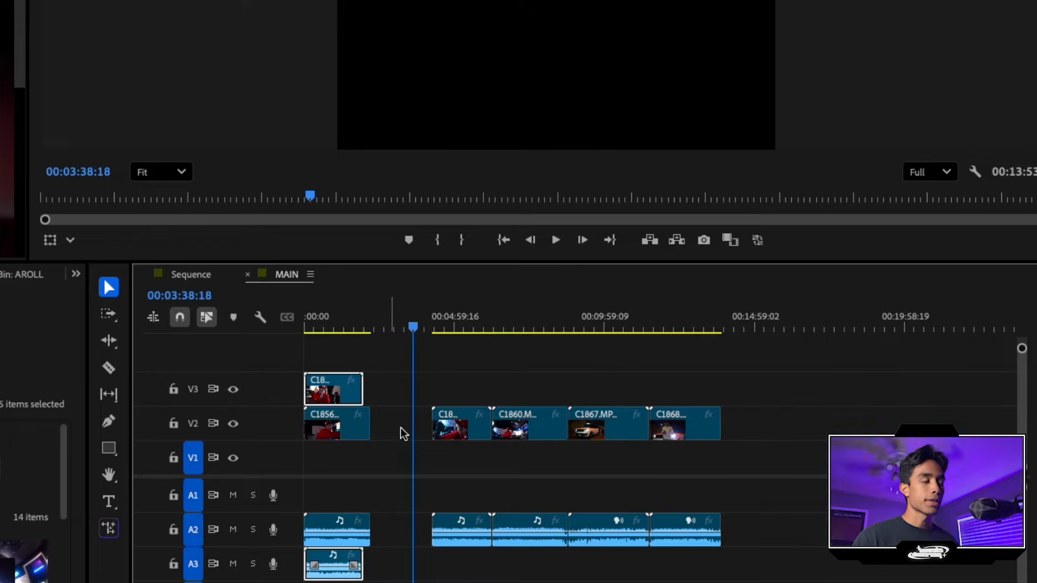
{"action": "left_click_drag", "start_coordinate": [418, 325], "coordinate": [298, 361]}
- Stack C1858.MP4 on V4 and A4 and C1860.MP4 on V5 and A5, both at the start of MAIN
{"action": "left_click_drag", "start_coordinate": [463, 425], "coordinate": [462, 356]}
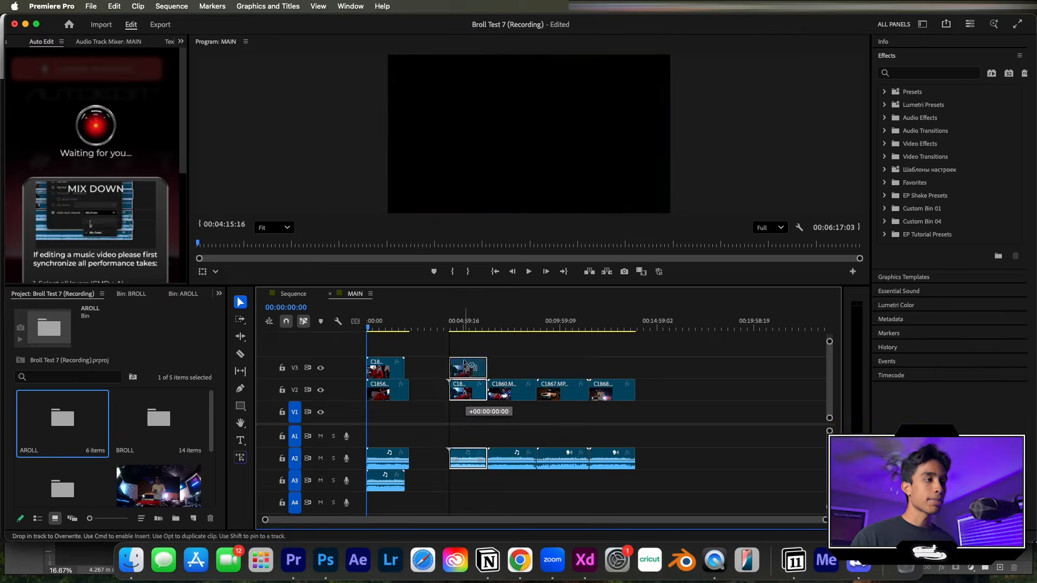
{"action": "left_click_drag", "start_coordinate": [469, 466], "coordinate": [469, 502]}
{"action": "left_click_drag", "start_coordinate": [465, 351], "coordinate": [381, 352]}
{"action": "left_click_drag", "start_coordinate": [516, 391], "coordinate": [509, 339]}
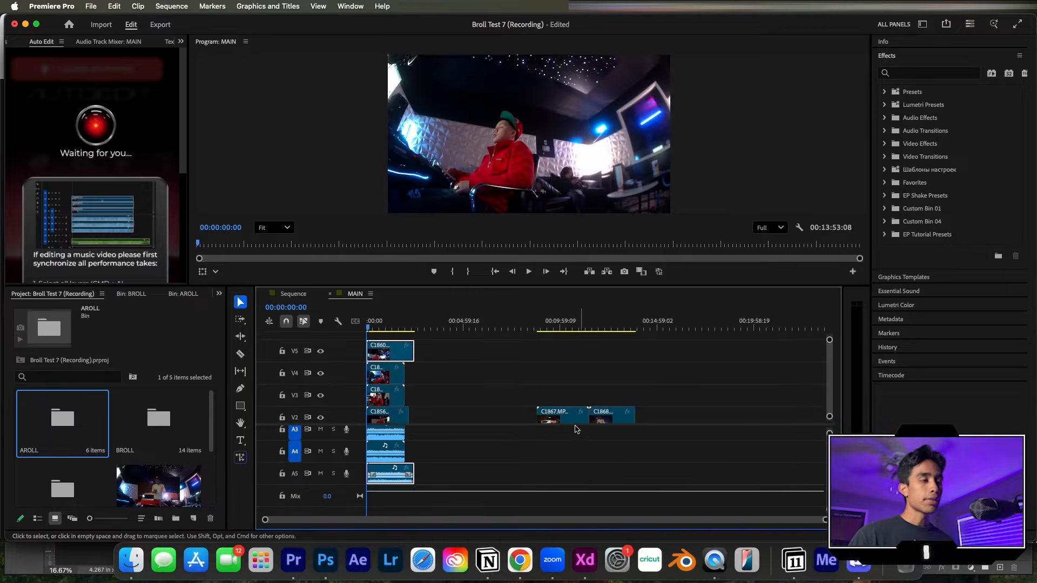
- Raise the C1867.MP4 clip's video to V6 and lower its audio to A4 at its current time in MAIN
{"action": "left_click_drag", "start_coordinate": [564, 417], "coordinate": [563, 335]}
{"action": "scroll", "coordinate": [557, 419], "scroll_direction": "up", "scroll_amount": 2}
{"action": "scroll", "coordinate": [555, 460], "scroll_direction": "up", "scroll_amount": 3}
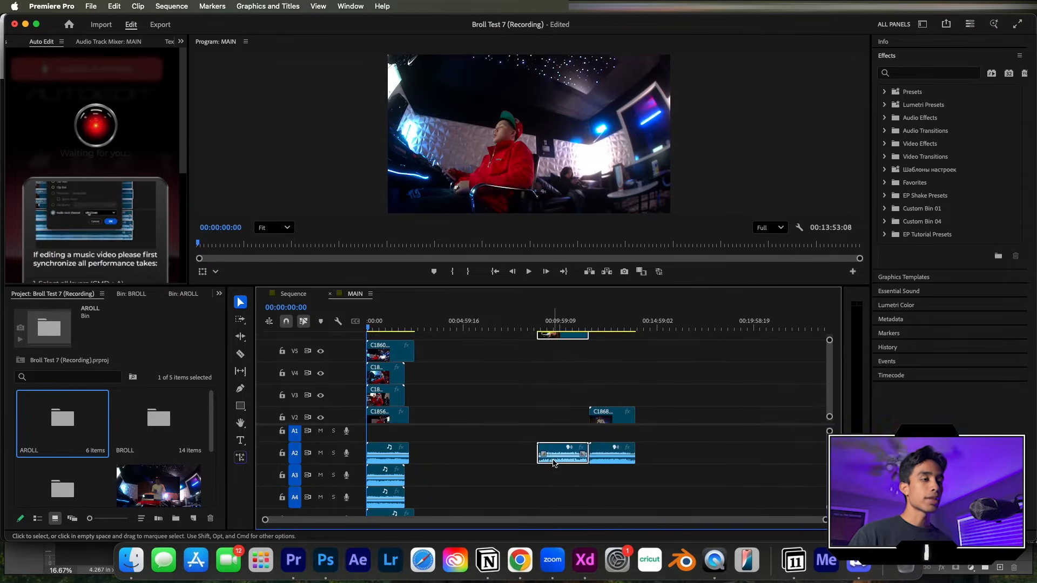
{"action": "left_click_drag", "start_coordinate": [557, 461], "coordinate": [557, 505]}
- Switch the workspace to Vertical Columns
{"action": "left_click", "coordinate": [350, 6]}
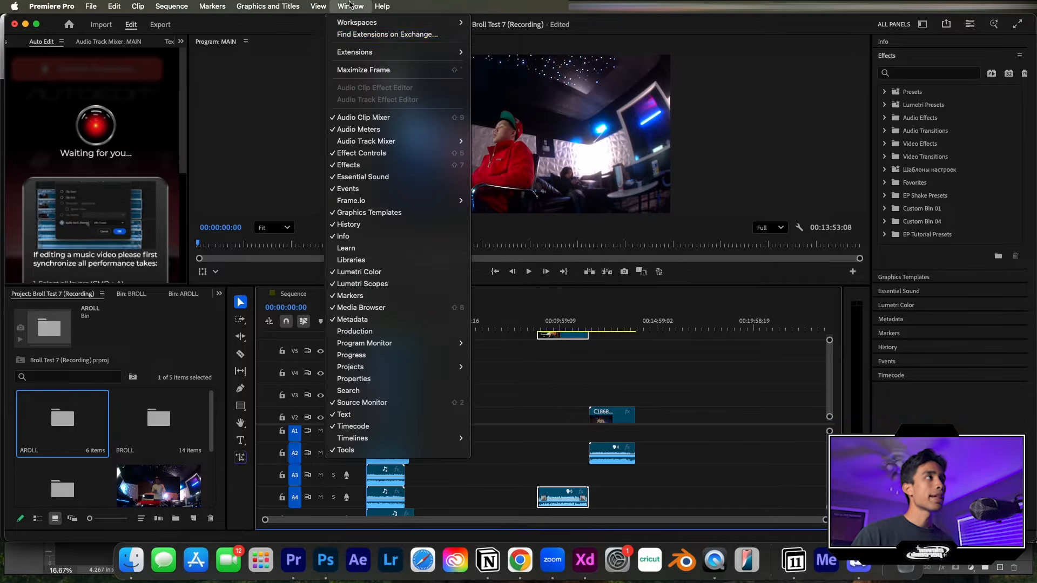
{"action": "mouse_move", "coordinate": [389, 22]}
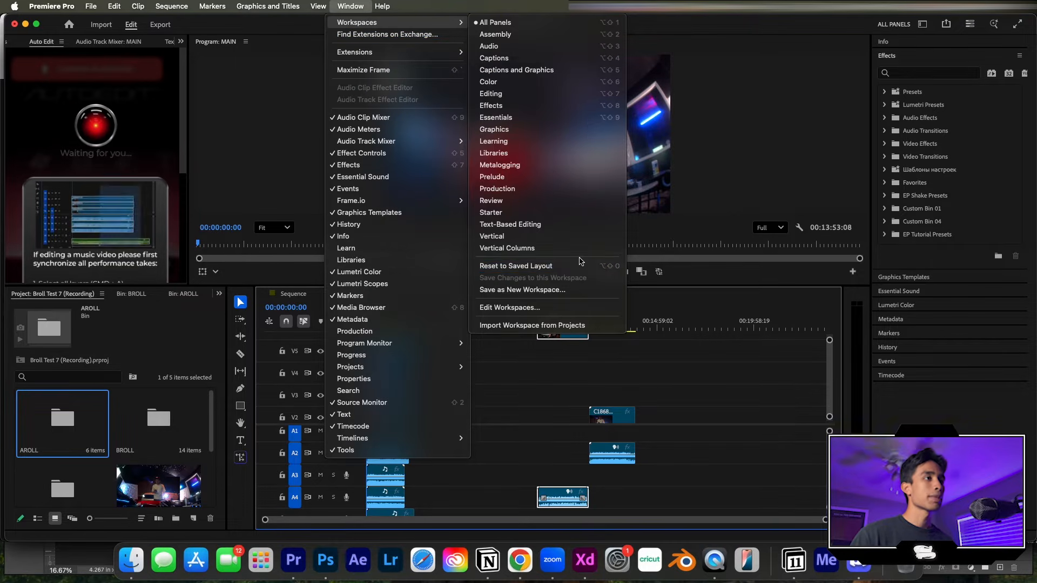
{"action": "left_click", "coordinate": [562, 248]}
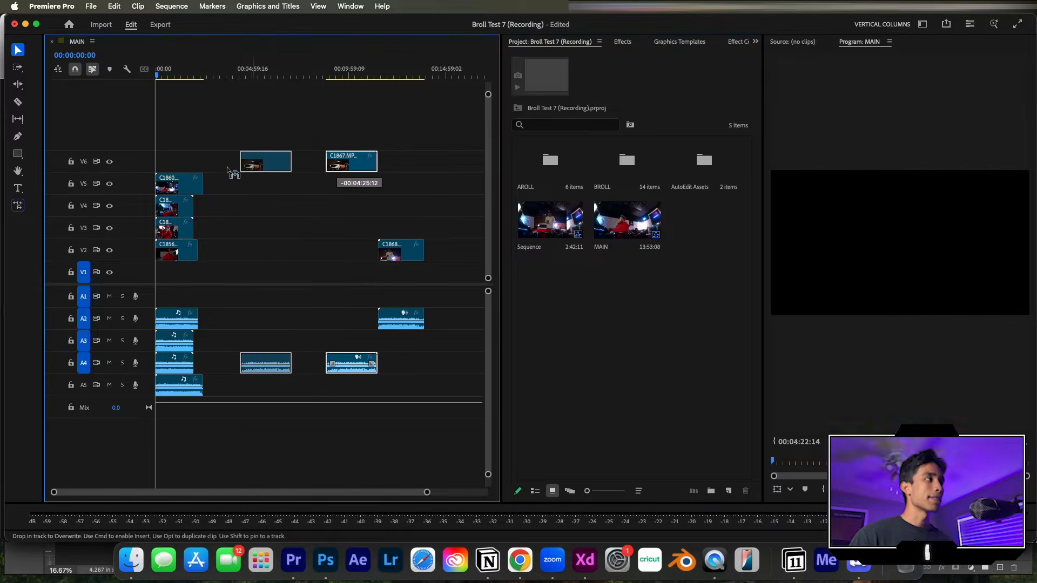
- Stack C1867.MP4 on V6 and A6 and C1868.MP4 on V7 and A7, both at the start of MAIN
{"action": "left_click_drag", "start_coordinate": [233, 173], "coordinate": [206, 173]}
{"action": "left_click_drag", "start_coordinate": [245, 380], "coordinate": [186, 411]}
{"action": "left_click_drag", "start_coordinate": [403, 256], "coordinate": [173, 452]}
- Play the stacked takes in MAIN briefly from 00:00:31:17
{"action": "left_click", "coordinate": [167, 69]}
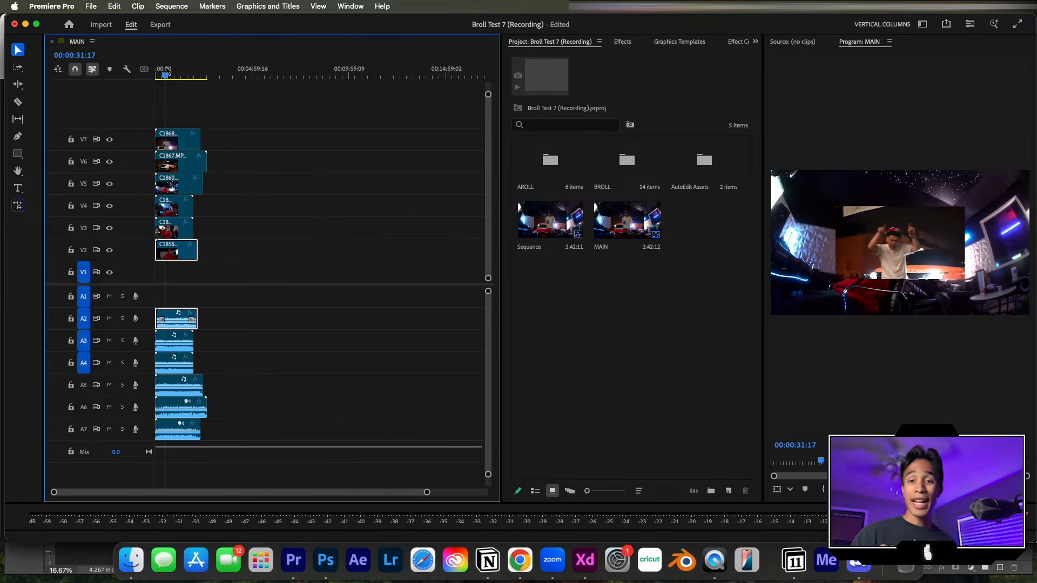
{"action": "key", "text": "space"}
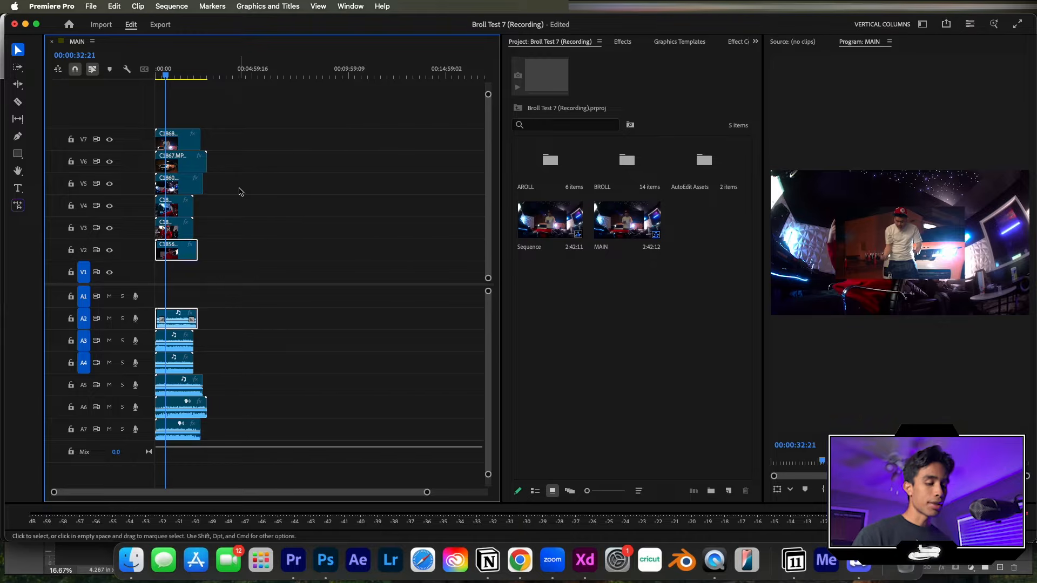
{"action": "key", "text": "="}
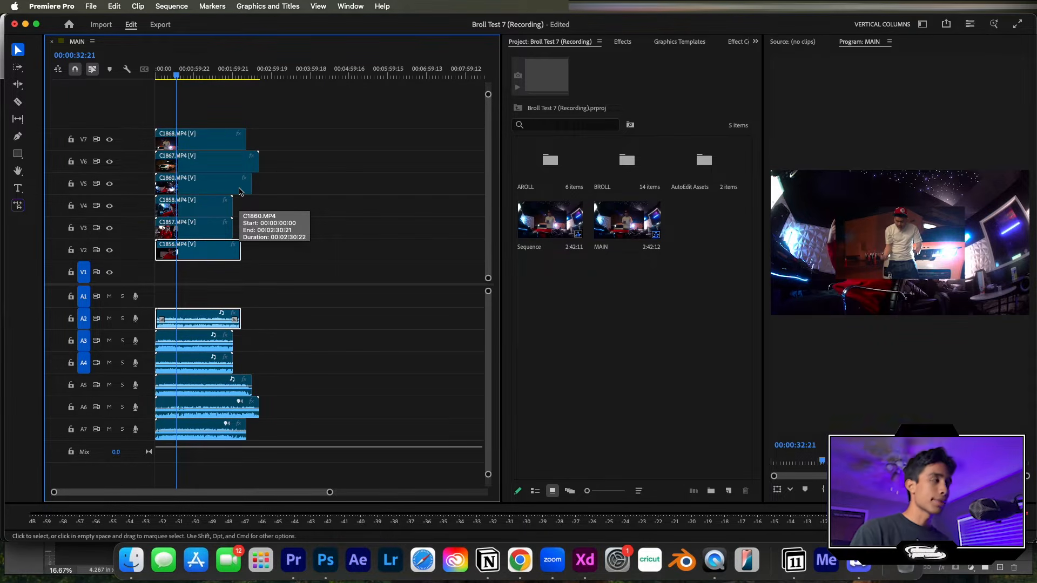
{"action": "left_click", "coordinate": [296, 167]}
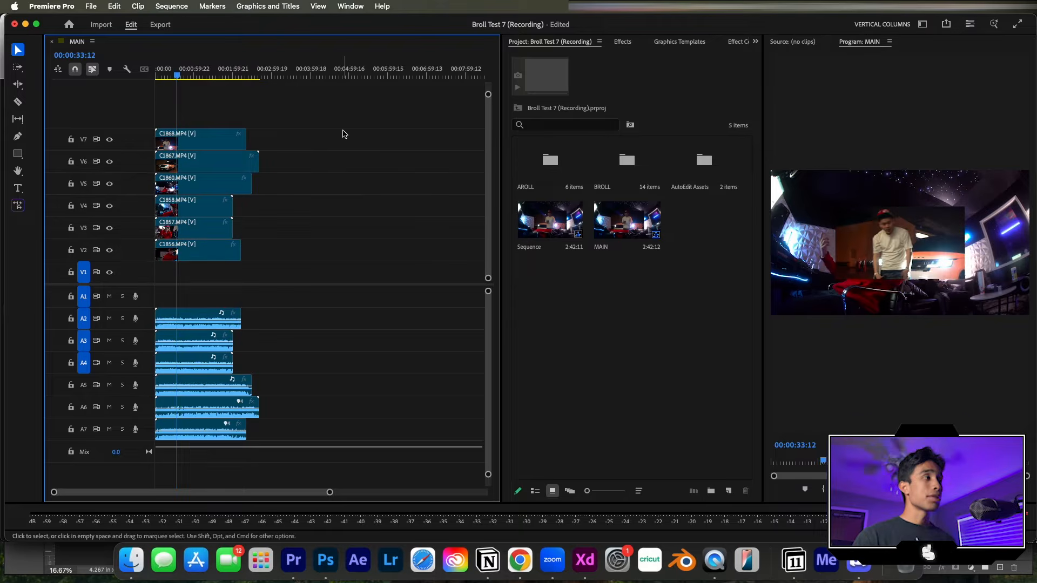
- Synchronize all six stacked takes in MAIN by audio track channel, using Mix Down
{"action": "left_click_drag", "start_coordinate": [367, 124], "coordinate": [184, 258]}
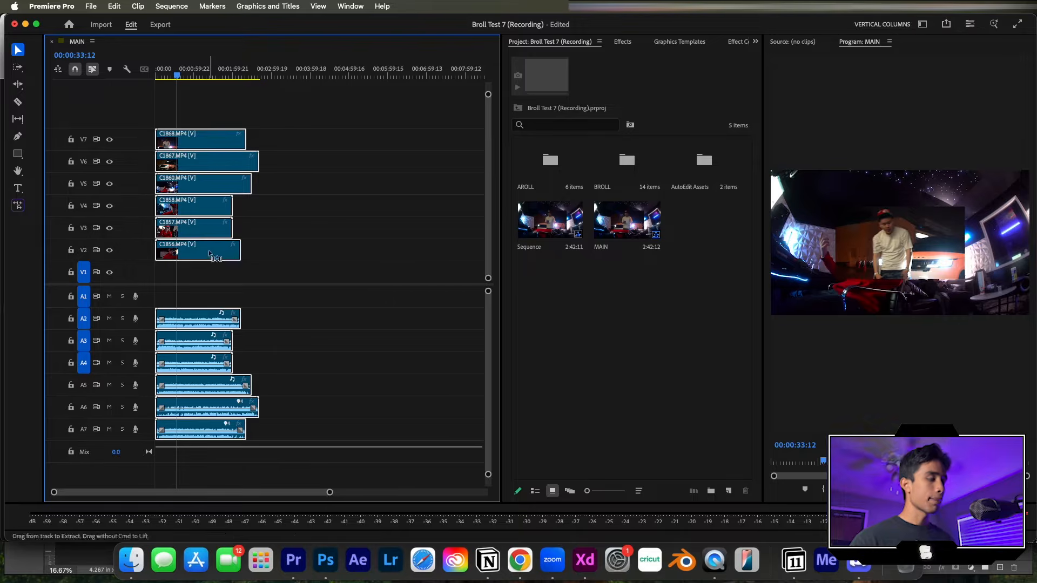
{"action": "right_click", "coordinate": [214, 187]}
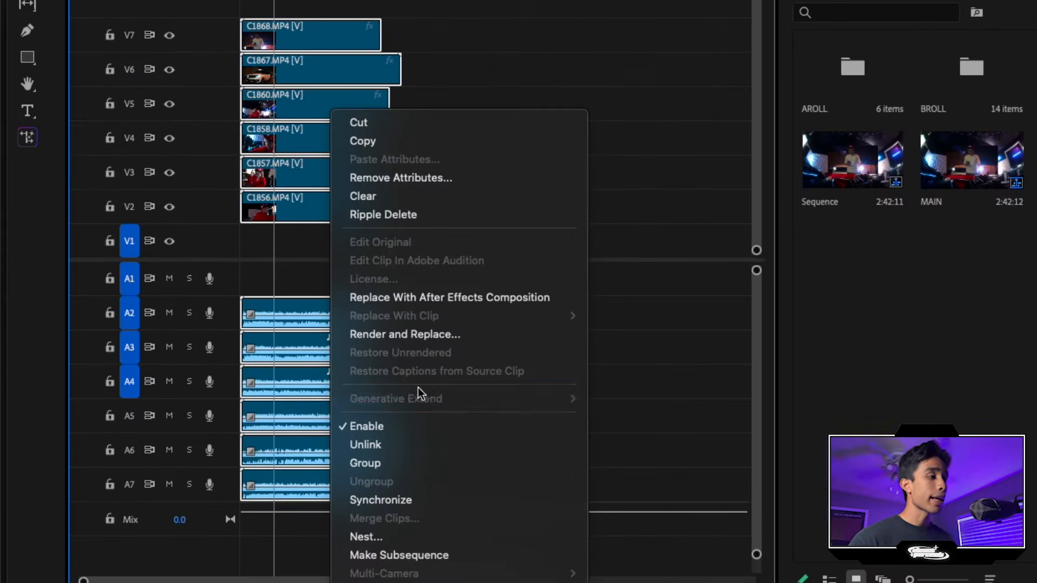
{"action": "scroll", "coordinate": [265, 311], "scroll_direction": "down", "scroll_amount": 5}
{"action": "left_click", "coordinate": [416, 224]}
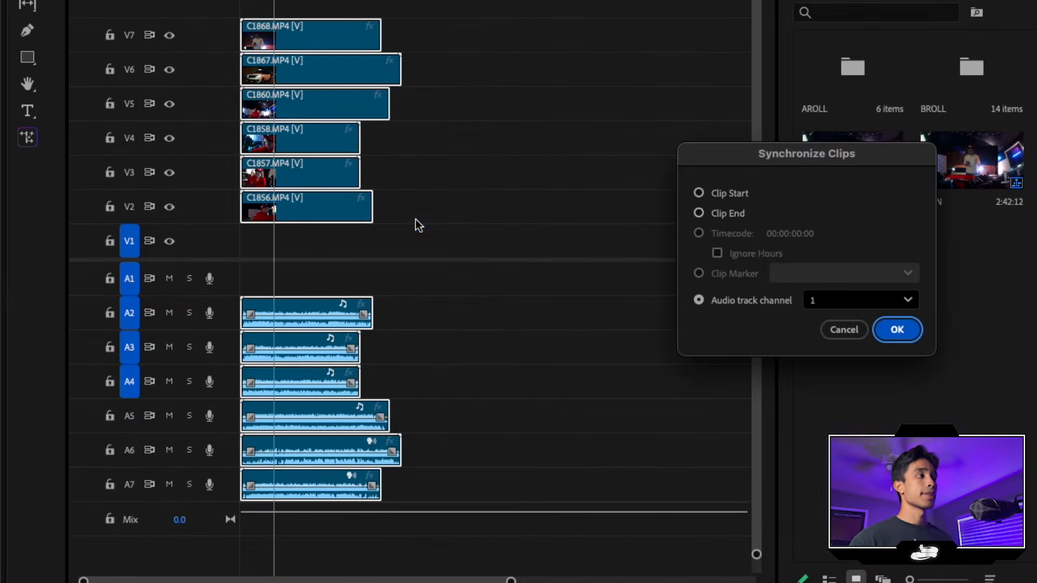
{"action": "left_click_drag", "start_coordinate": [751, 152], "coordinate": [505, 38]}
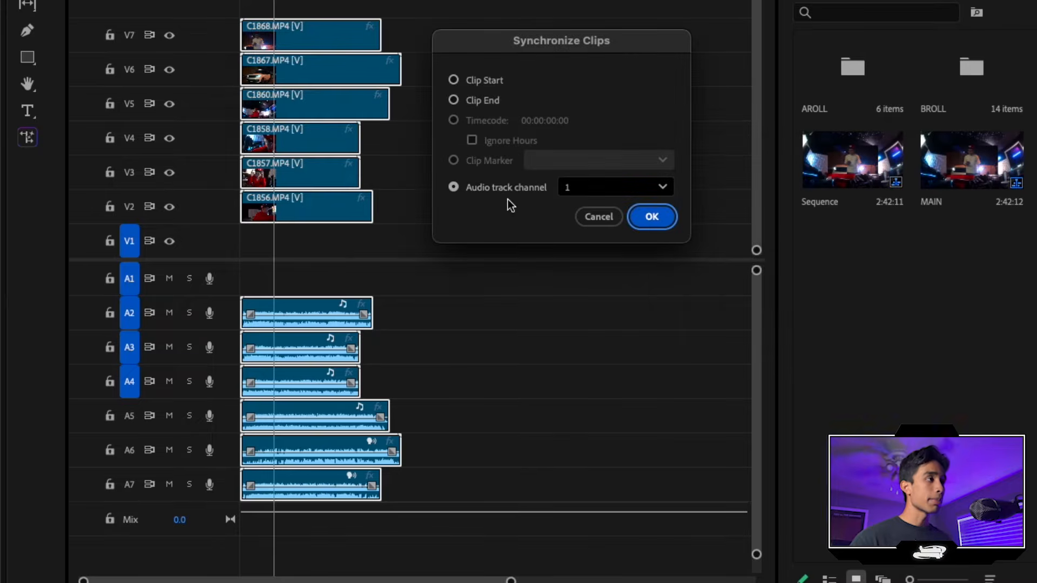
{"action": "left_click", "coordinate": [457, 190]}
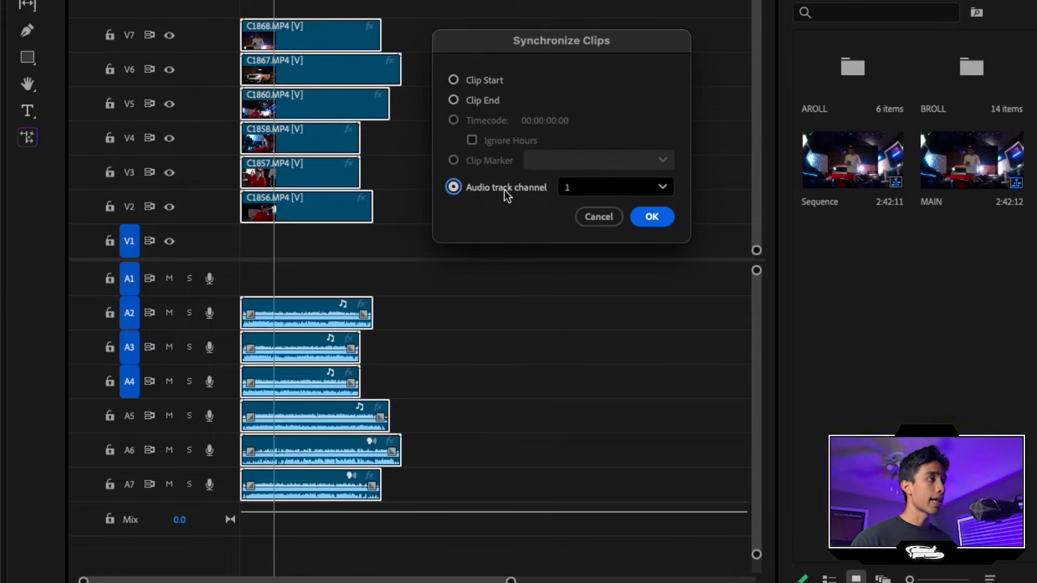
{"action": "left_click", "coordinate": [616, 190]}
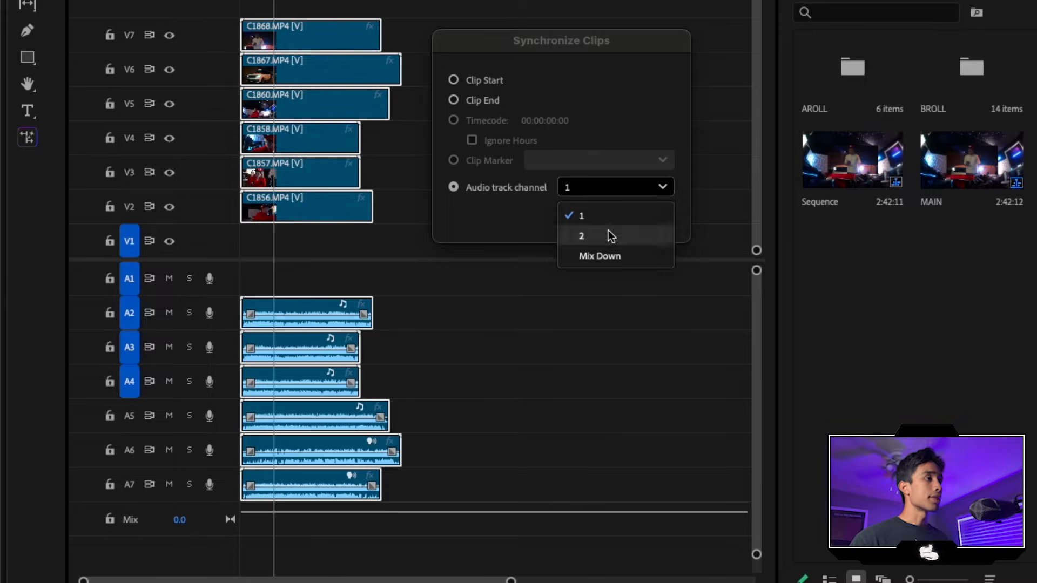
{"action": "left_click", "coordinate": [600, 254]}
{"action": "left_click", "coordinate": [647, 217]}
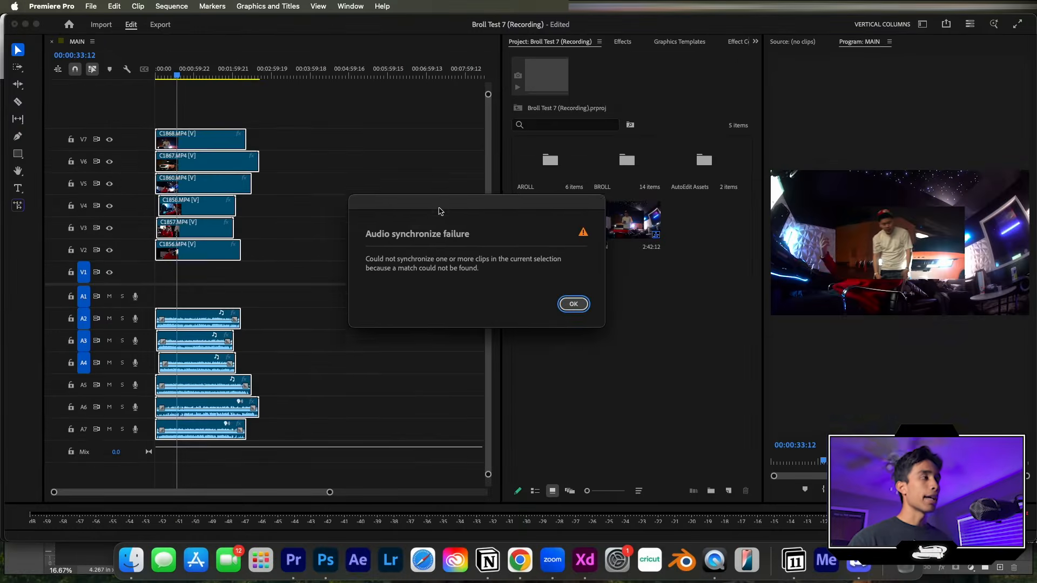
{"action": "left_click_drag", "start_coordinate": [761, 125], "coordinate": [794, 150]}
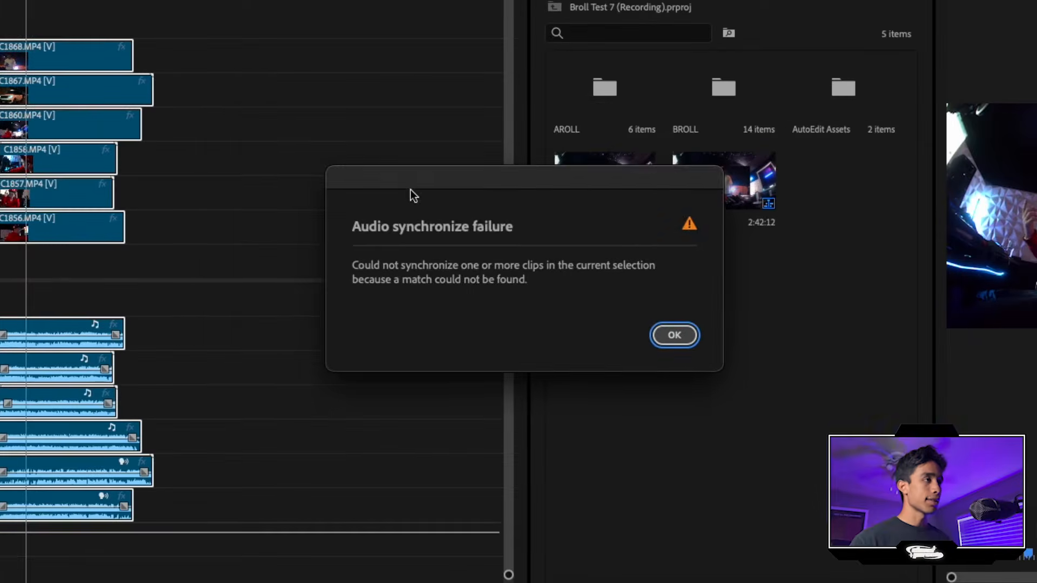
{"action": "left_click_drag", "start_coordinate": [424, 226], "coordinate": [349, 192]}
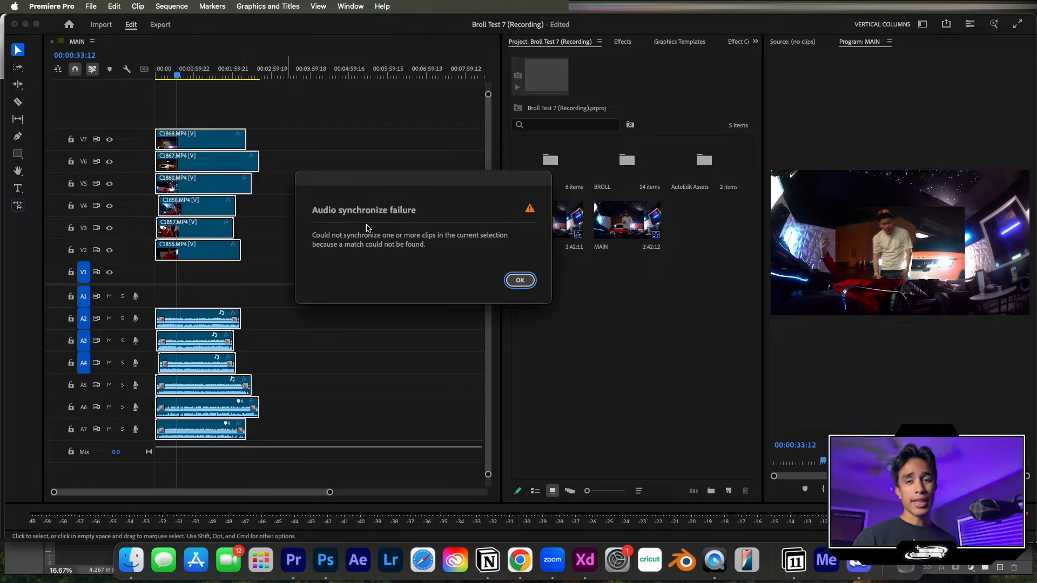
- Shift C1867.MP4 and C1868.MP4 further along the MAIN timeline, away from the start of the other four takes
{"action": "key", "text": "="}
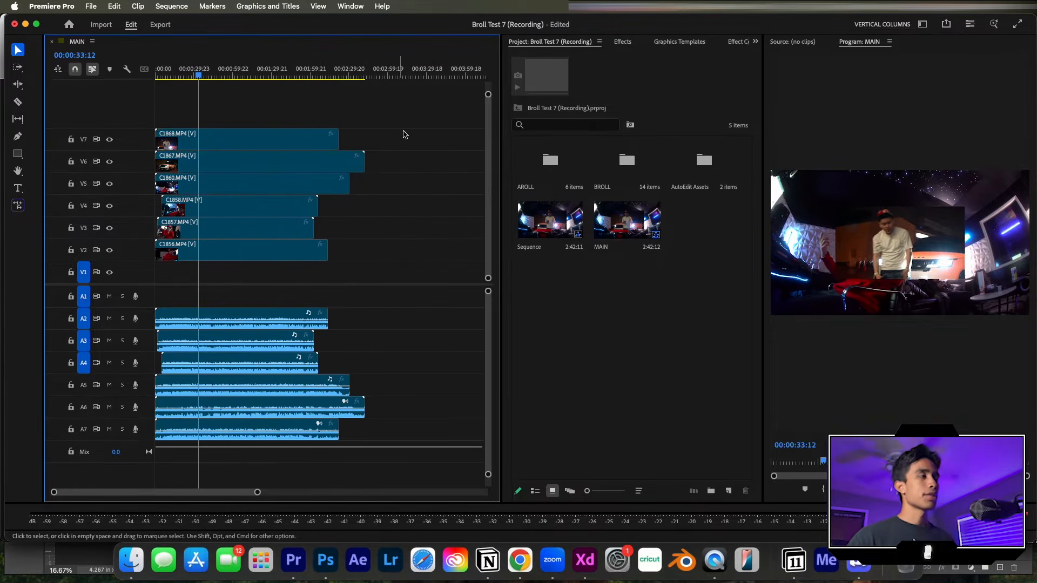
{"action": "left_click_drag", "start_coordinate": [405, 132], "coordinate": [239, 159]}
{"action": "left_click", "coordinate": [409, 145]}
{"action": "left_click_drag", "start_coordinate": [426, 138], "coordinate": [341, 161]}
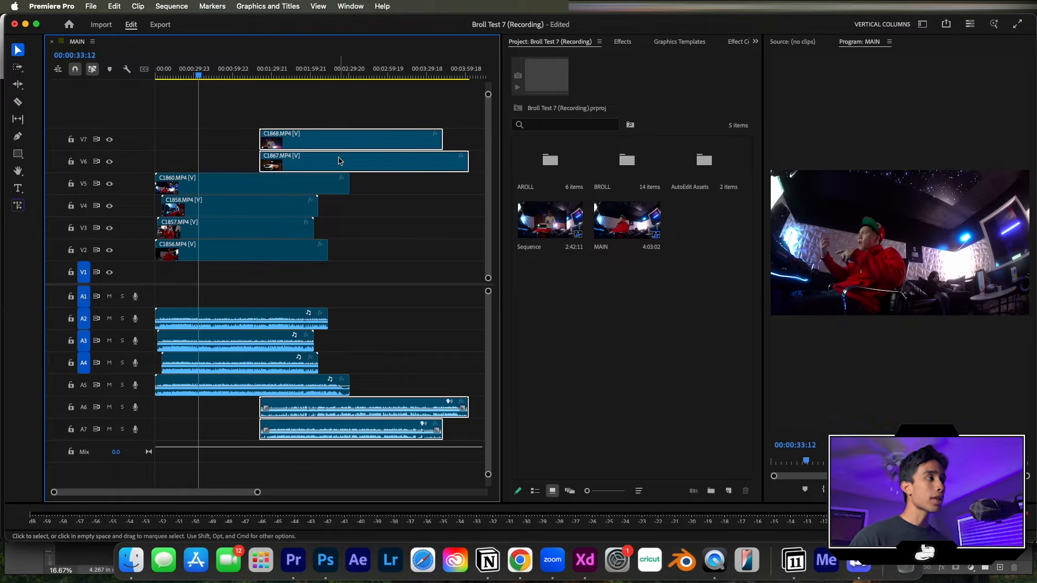
{"action": "key", "text": "="}
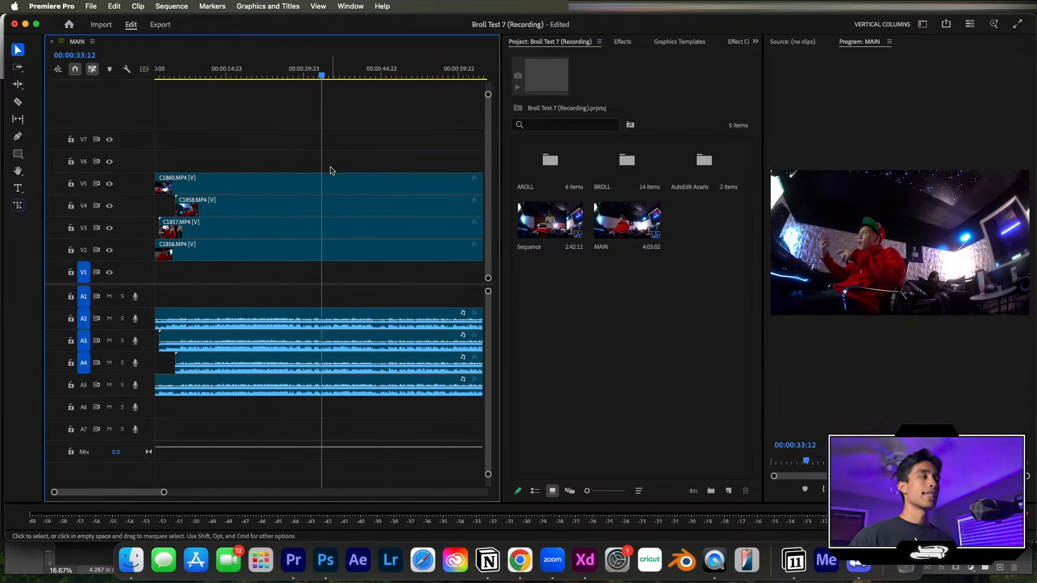
{"action": "scroll", "coordinate": [352, 161], "scroll_direction": "right", "scroll_amount": 3}
{"action": "key", "text": "-"}
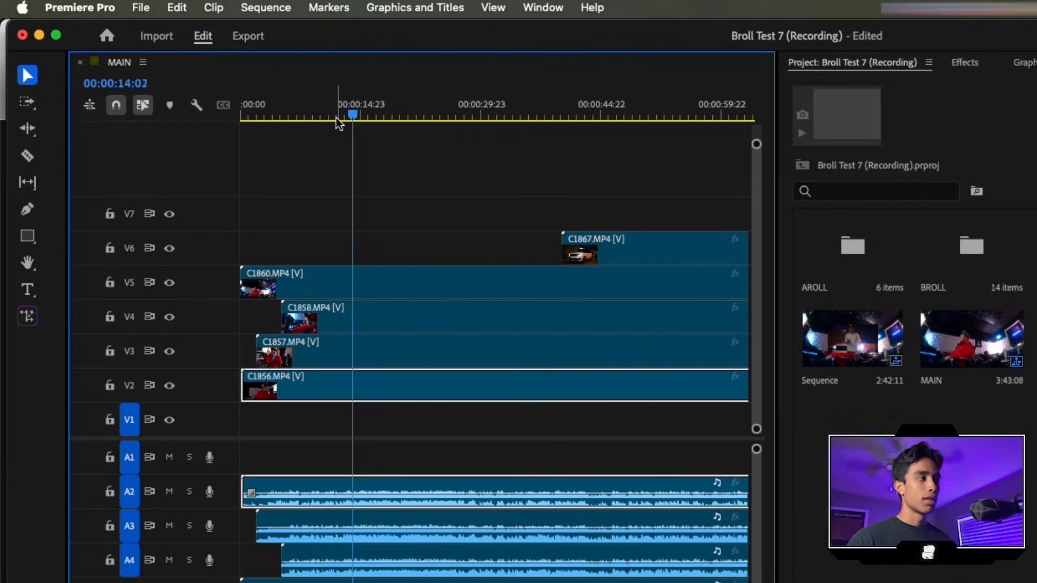
- Add a sequence marker in MAIN at 00:00:14:02 as the reference point for manual synchronising
{"action": "left_click_drag", "start_coordinate": [355, 115], "coordinate": [355, 114]}
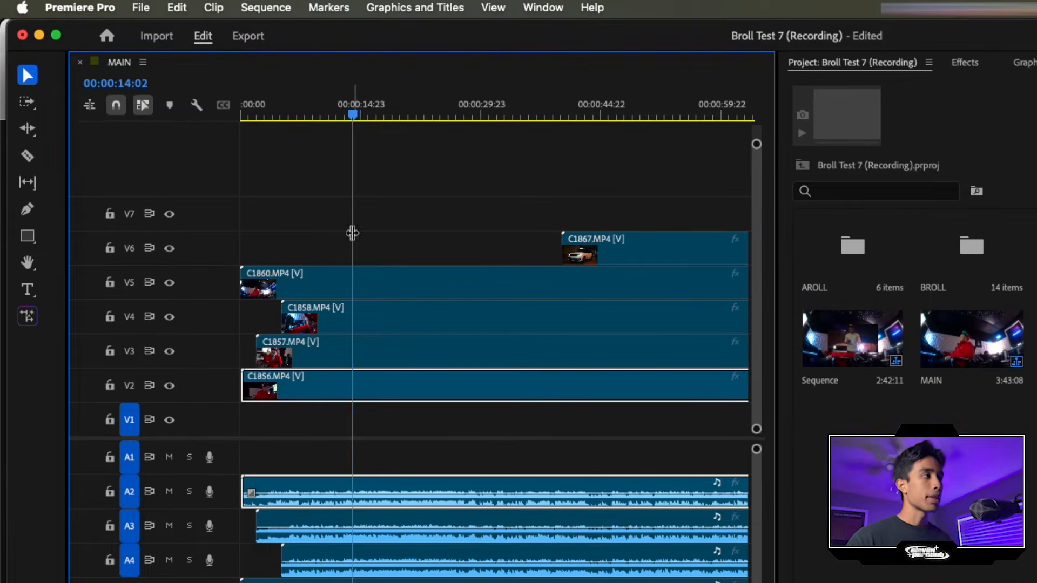
{"action": "left_click", "coordinate": [359, 274]}
{"action": "key", "text": "super+k"}
{"action": "left_click", "coordinate": [386, 203]}
{"action": "key", "text": "super+z"}
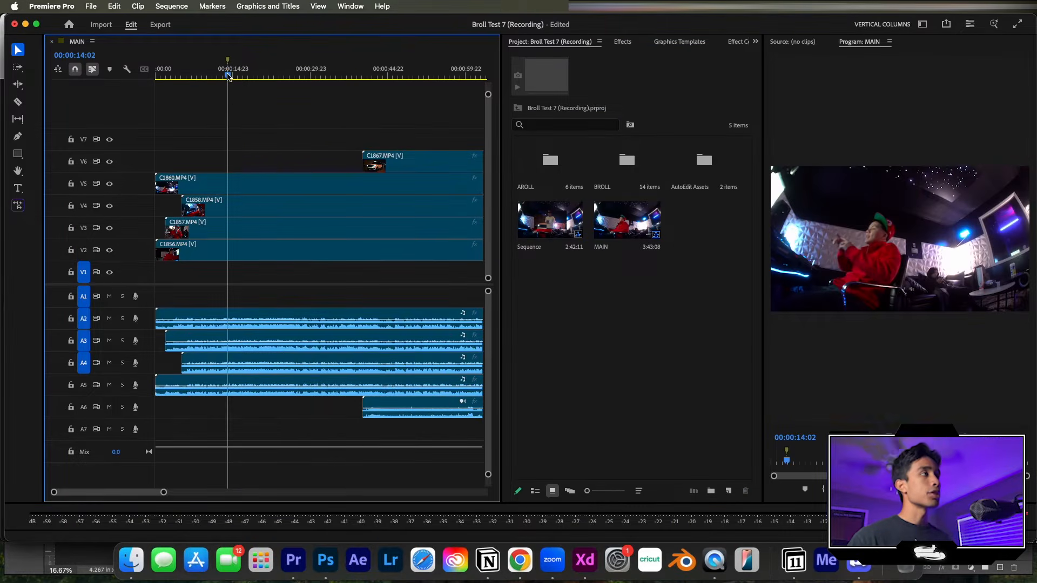
- Move C1867.MP4 well clear of the other takes and add a clip marker at its matching performance moment, about 00:04:36
{"action": "left_click_drag", "start_coordinate": [229, 77], "coordinate": [359, 76]}
{"action": "key", "text": "minus"}
{"action": "key", "text": "minus"}
{"action": "key", "text": "minus"}
{"action": "left_click_drag", "start_coordinate": [267, 163], "coordinate": [386, 162]}
{"action": "left_click_drag", "start_coordinate": [315, 76], "coordinate": [326, 79]}
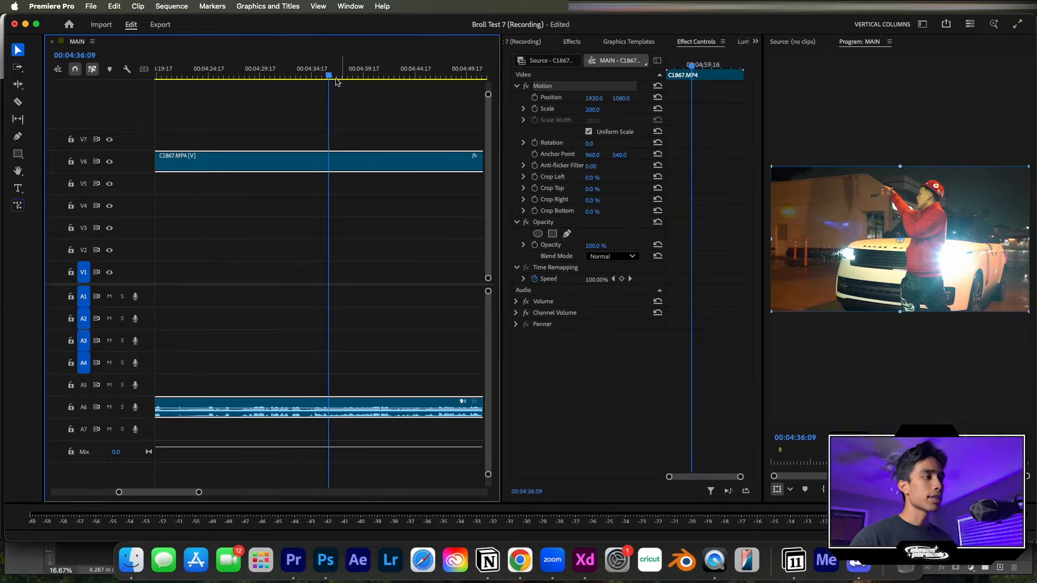
{"action": "left_click_drag", "start_coordinate": [329, 77], "coordinate": [325, 76]}
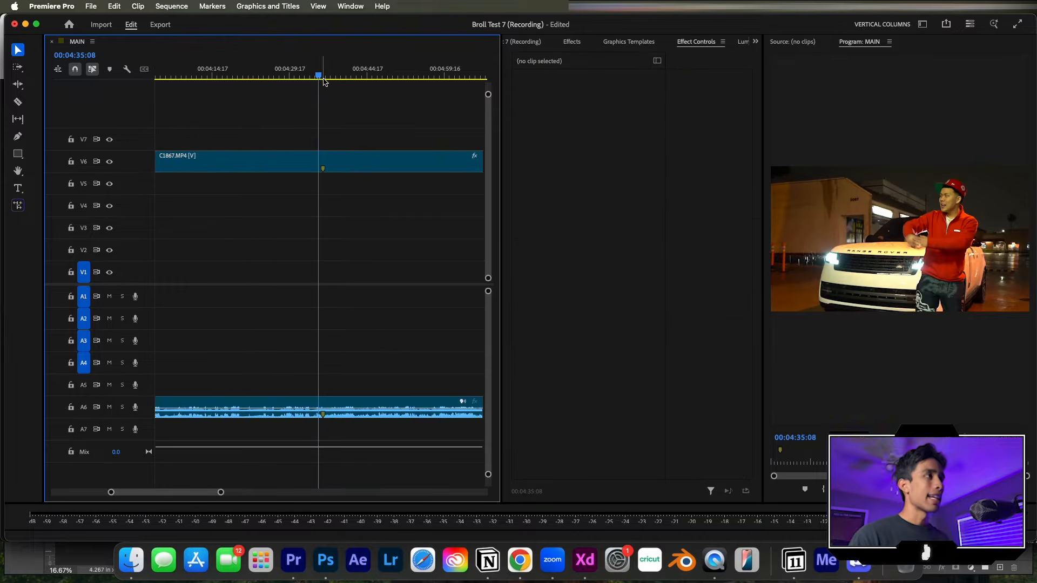
- Move C1868.MP4 past the end of C1867.MP4 and add a clip marker at its matching performance moment
{"action": "key", "text": "minus"}
{"action": "key", "text": "equal"}
{"action": "key", "text": "minus"}
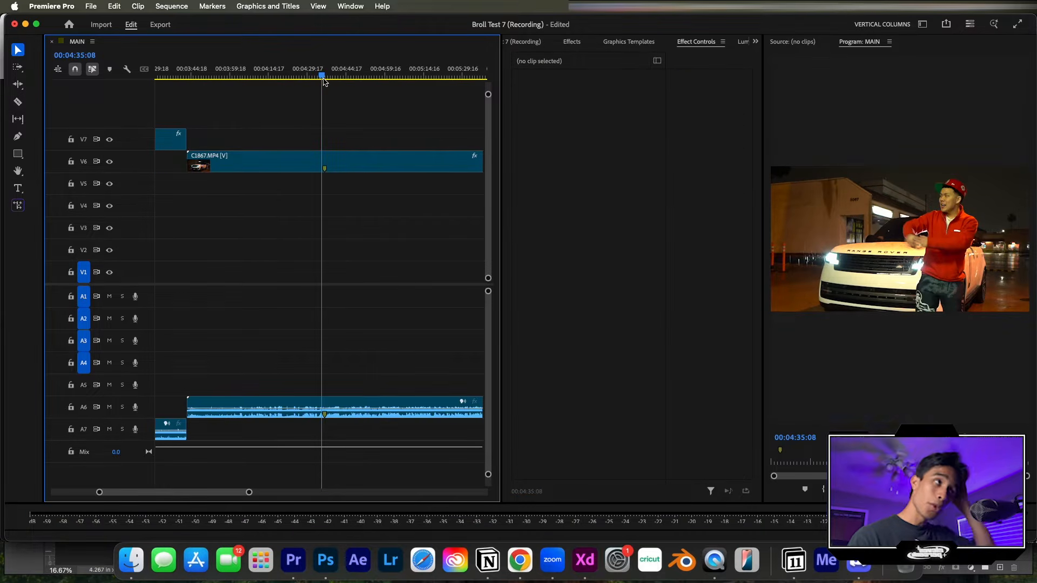
{"action": "key", "text": "minus"}
{"action": "key", "text": "equal"}
{"action": "key", "text": "minus"}
{"action": "key", "text": "minus"}
{"action": "key", "text": "minus"}
{"action": "left_click_drag", "start_coordinate": [246, 136], "coordinate": [445, 134]}
{"action": "left_click_drag", "start_coordinate": [408, 68], "coordinate": [417, 66]}
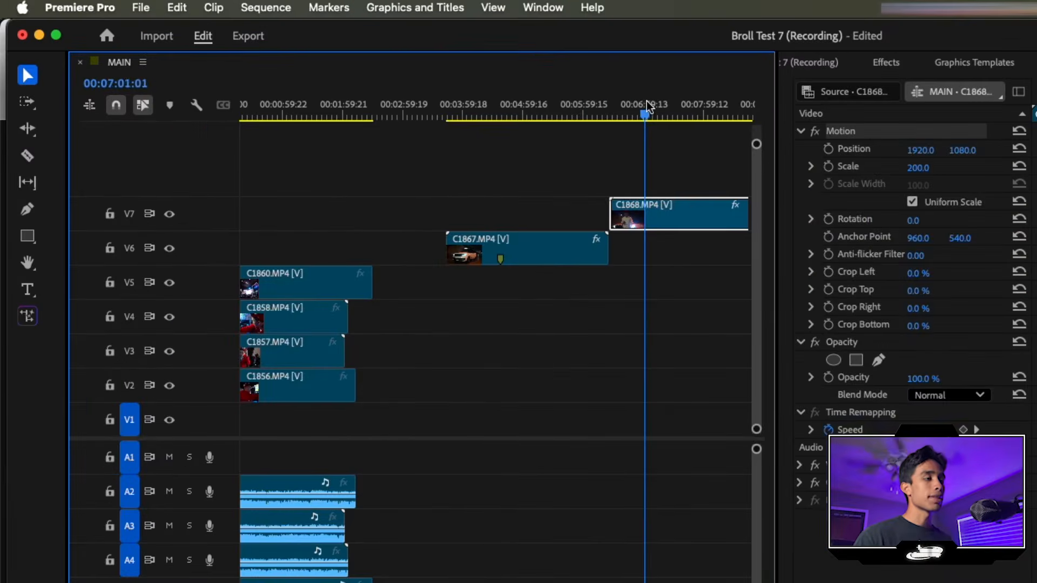
{"action": "left_click_drag", "start_coordinate": [647, 101], "coordinate": [640, 95]}
- Align C1868.MP4's marker with the one on C1867.MP4 and trim C1867.MP4's start to match C1868.MP4's start
{"action": "key", "text": "minus"}
{"action": "left_click_drag", "start_coordinate": [488, 226], "coordinate": [421, 227]}
{"action": "left_click", "coordinate": [398, 285]}
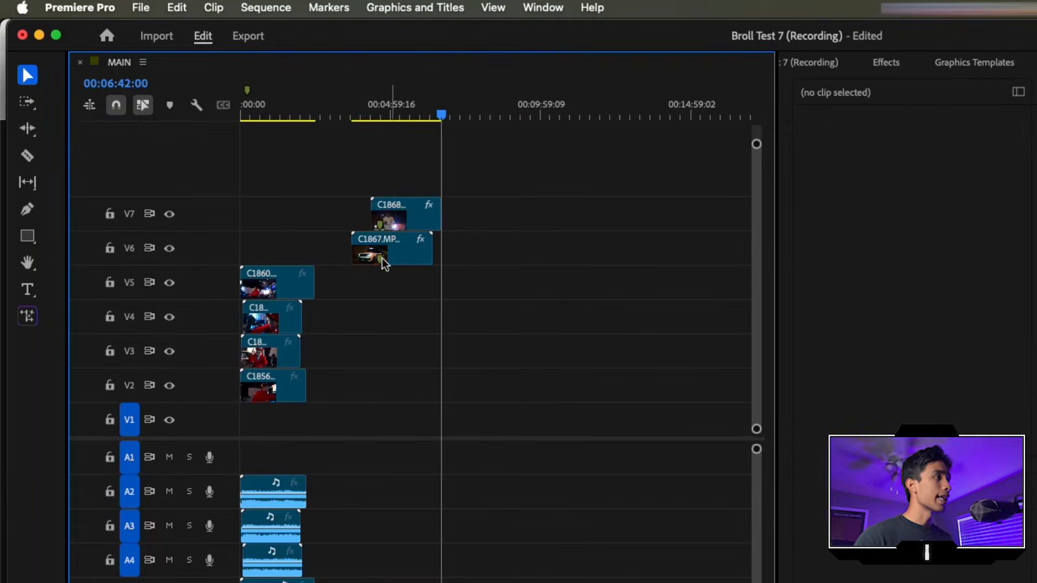
{"action": "left_click_drag", "start_coordinate": [352, 240], "coordinate": [371, 245]}
- Move C1867.MP4 and C1868.MP4 together back over the stack so their clip markers line up with the sequence marker
{"action": "left_click_drag", "start_coordinate": [418, 160], "coordinate": [273, 258]}
{"action": "left_click_drag", "start_coordinate": [253, 96], "coordinate": [248, 95]}
{"action": "key", "text": "backslash"}
{"action": "left_click_drag", "start_coordinate": [420, 217], "coordinate": [389, 217]}
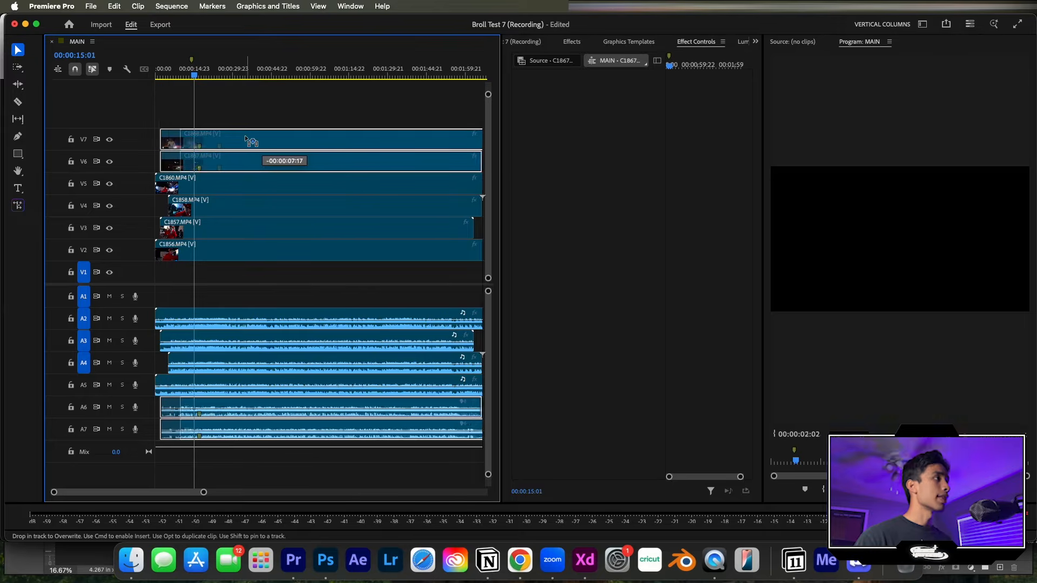
{"action": "left_click_drag", "start_coordinate": [246, 139], "coordinate": [236, 139]}
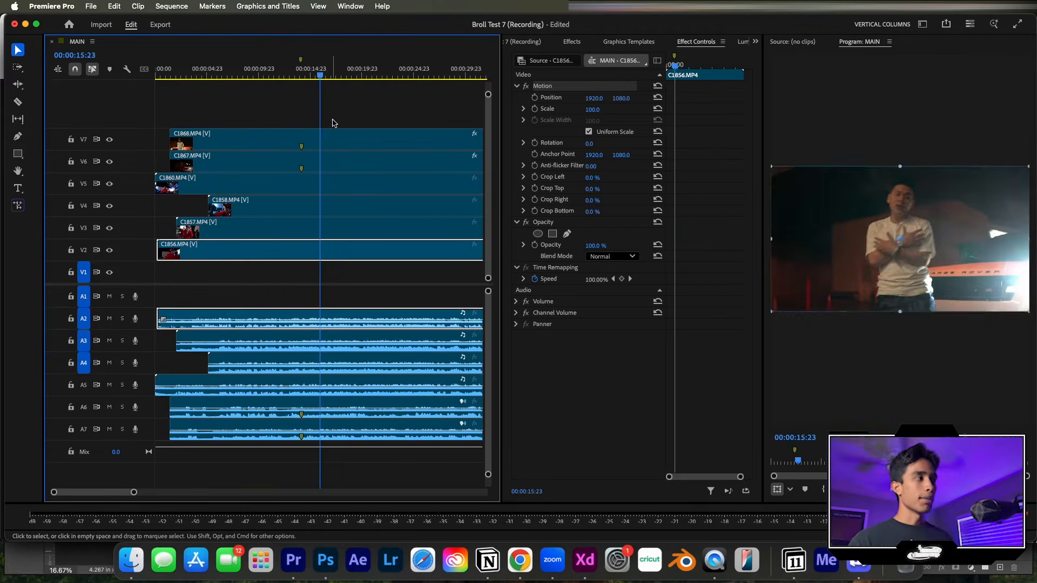
- Play the manually aligned takes from 00:00:15:23 and check the layout of the complete stack in MAIN
{"action": "key", "text": "space"}
{"action": "key", "text": "space"}
{"action": "key", "text": "minus"}
{"action": "key", "text": "minus"}
{"action": "key", "text": "minus"}
{"action": "key", "text": "minus"}
{"action": "left_click", "coordinate": [328, 127]}
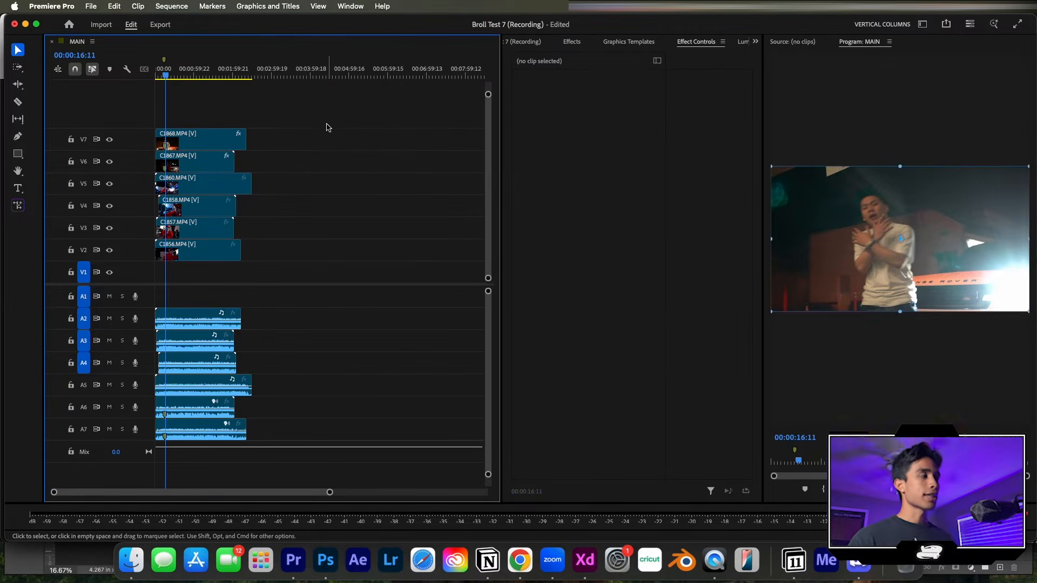
{"action": "key", "text": "backslash"}
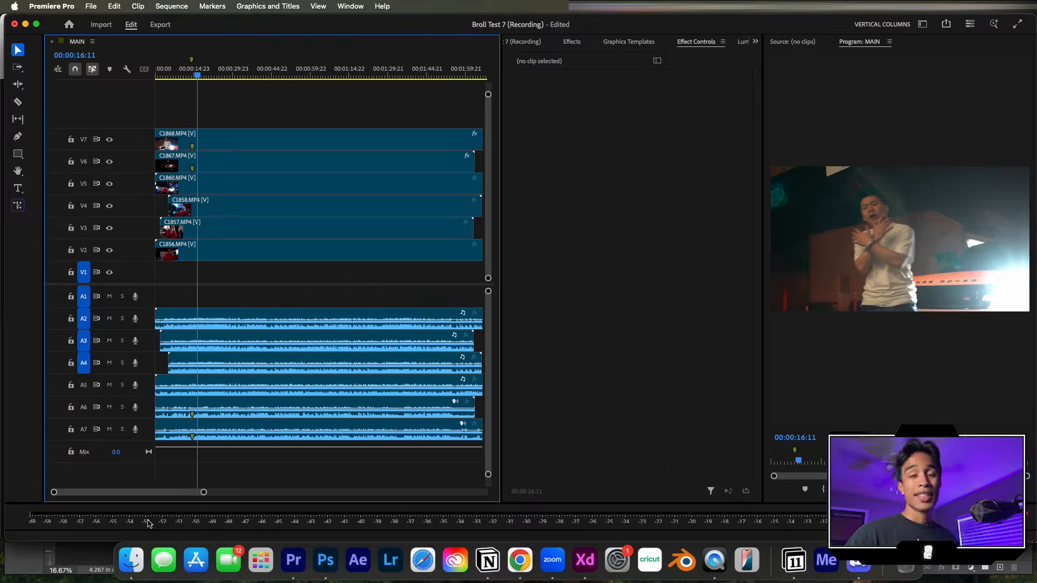
- Add the song's audio file from Finder to track A8 at the start of MAIN, below the takes' audio
{"action": "left_click", "coordinate": [124, 576]}
{"action": "left_click_drag", "start_coordinate": [526, 146], "coordinate": [203, 461]}
{"action": "key", "text": "minus"}
- Synchronize C1856, C1857, C1858 and C1860 with the song on A8 using the Mix Down audio track channel
{"action": "left_click_drag", "start_coordinate": [449, 187], "coordinate": [248, 366]}
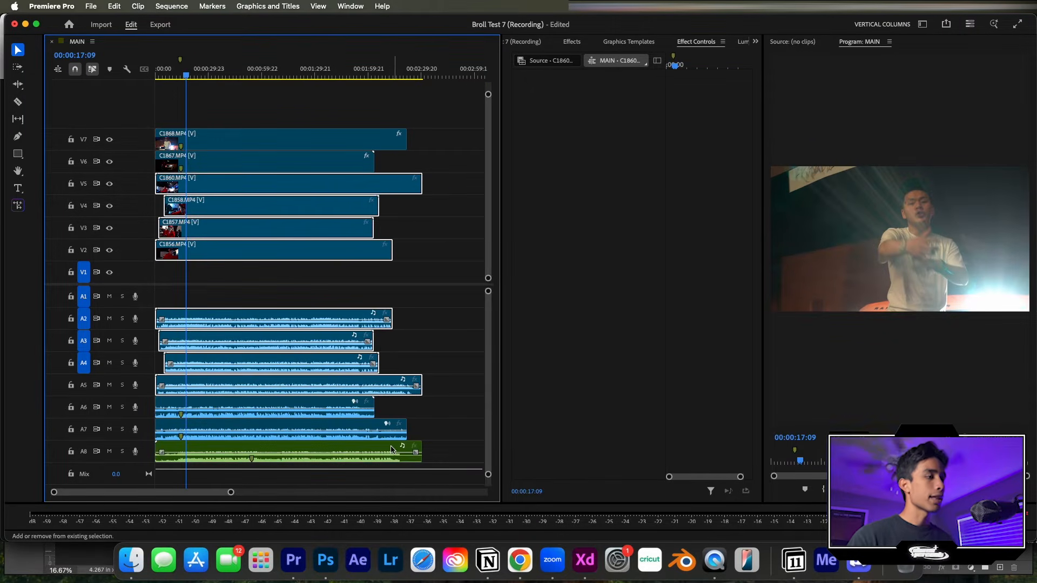
{"action": "left_click", "coordinate": [387, 450], "text": "shift"}
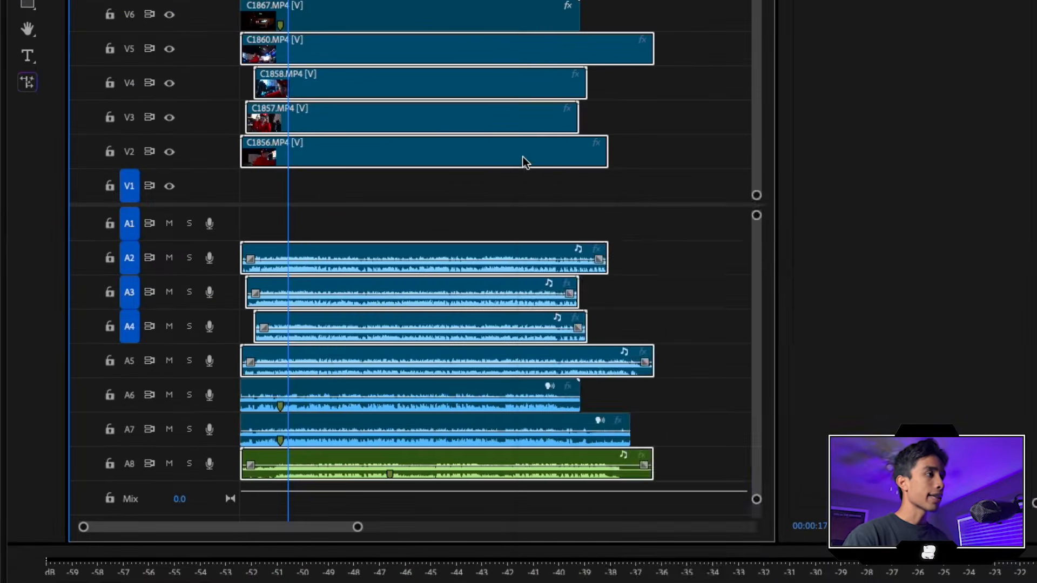
{"action": "right_click", "coordinate": [338, 256]}
{"action": "scroll", "coordinate": [639, 463], "scroll_direction": "down", "scroll_amount": 3}
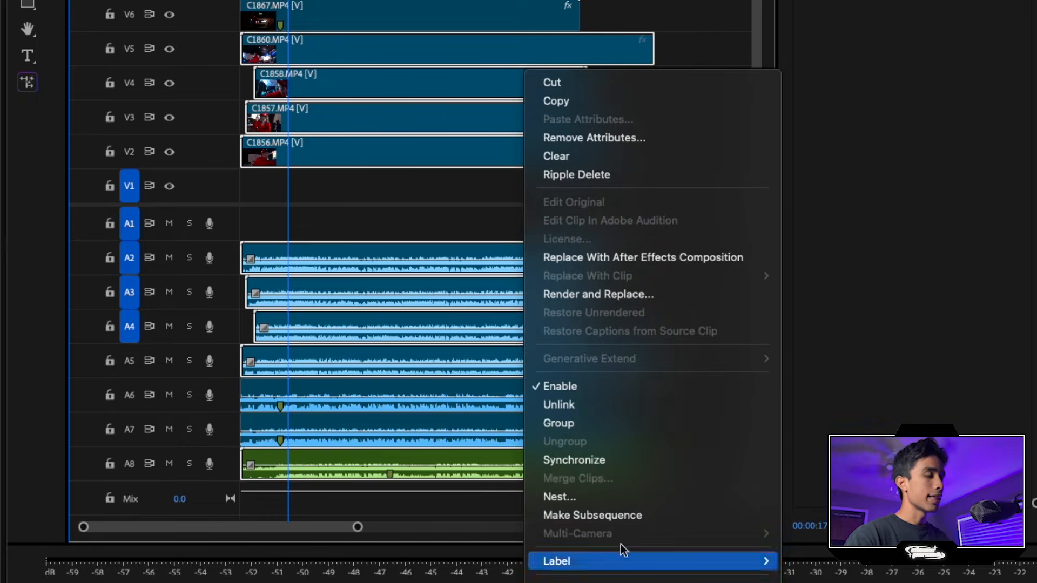
{"action": "left_click", "coordinate": [613, 459]}
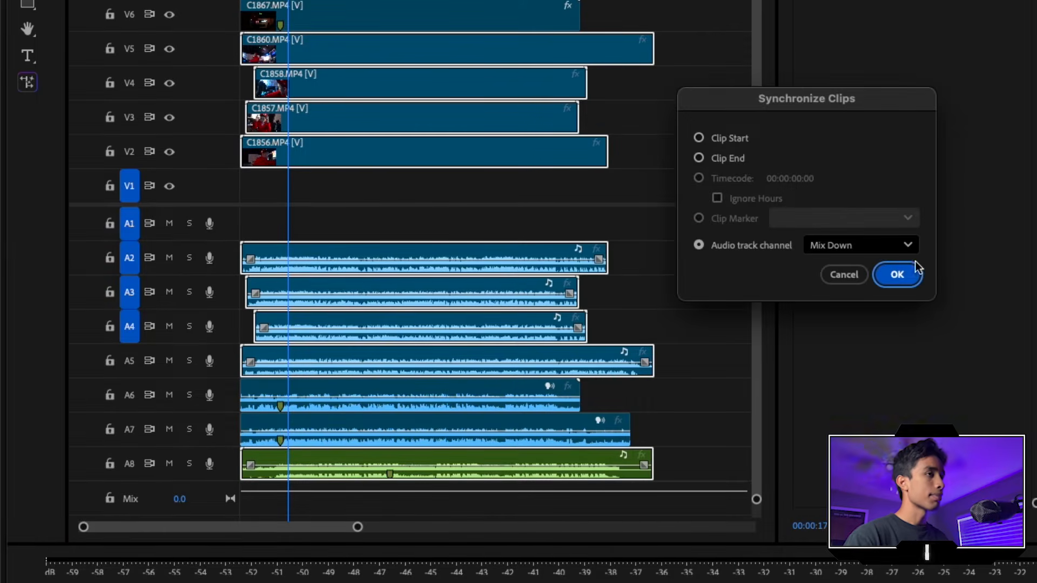
{"action": "left_click", "coordinate": [918, 266]}
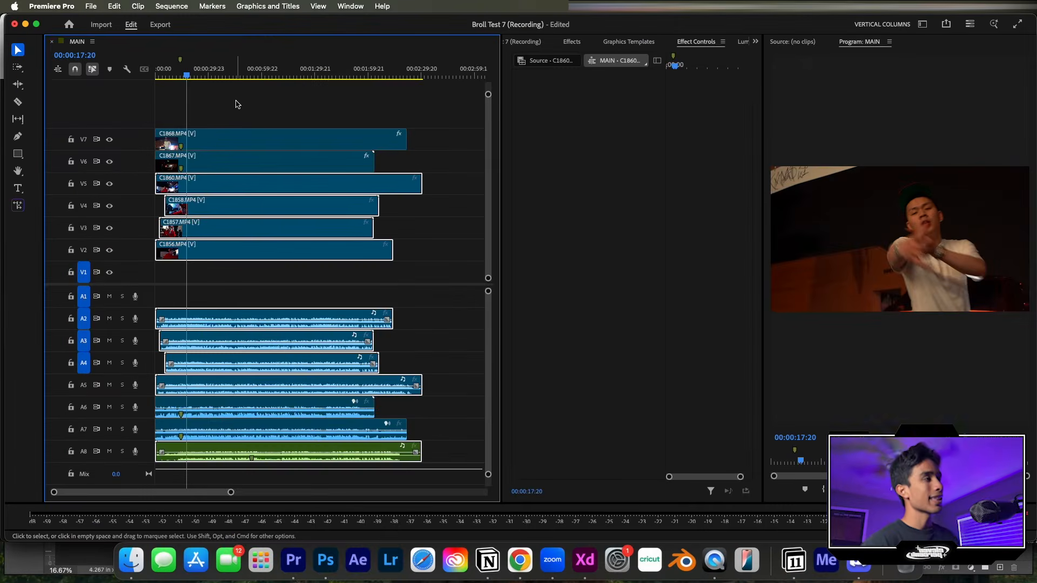
- Solo the song on track A8 and play MAIN from about 33 seconds to check the synchronised takes
{"action": "left_click", "coordinate": [216, 63]}
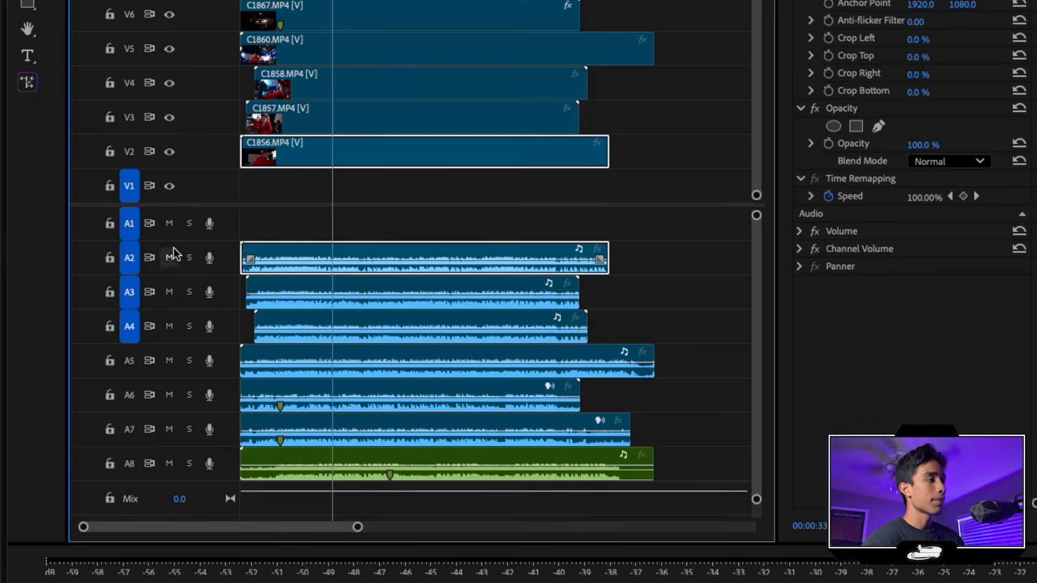
{"action": "left_click", "coordinate": [190, 466]}
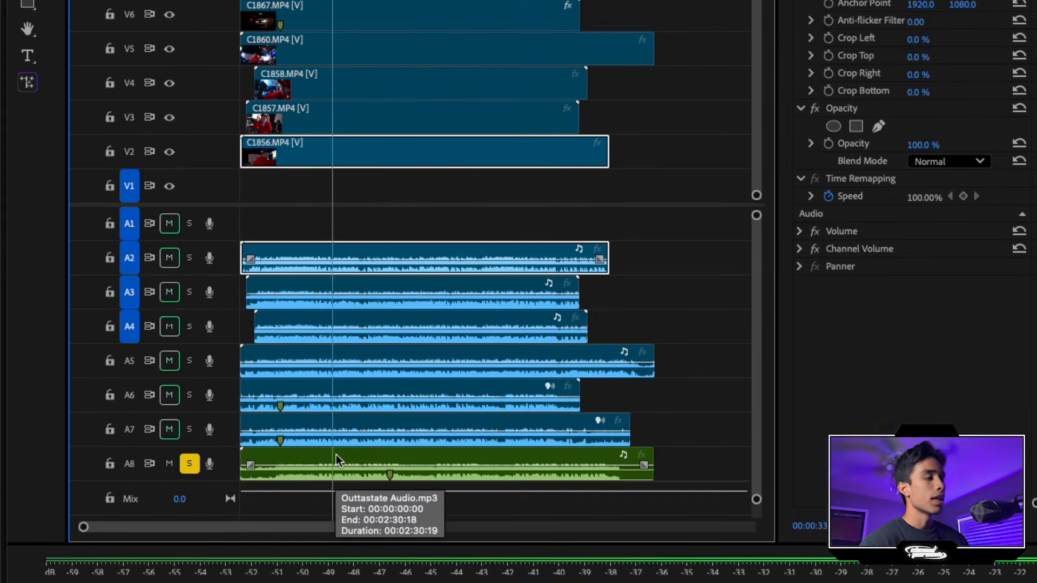
{"action": "key", "text": "space"}
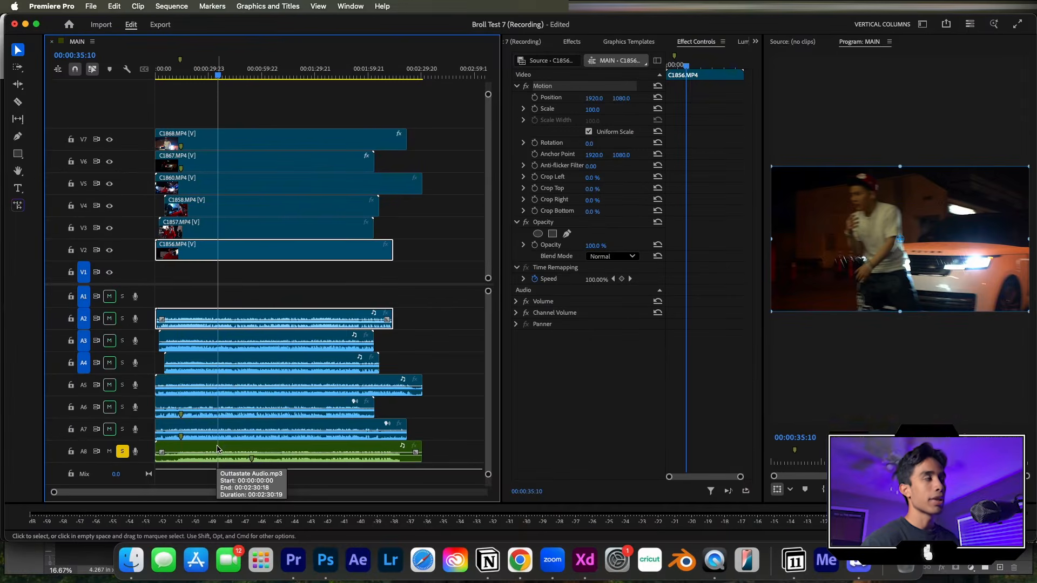
{"action": "key", "text": "minus"}
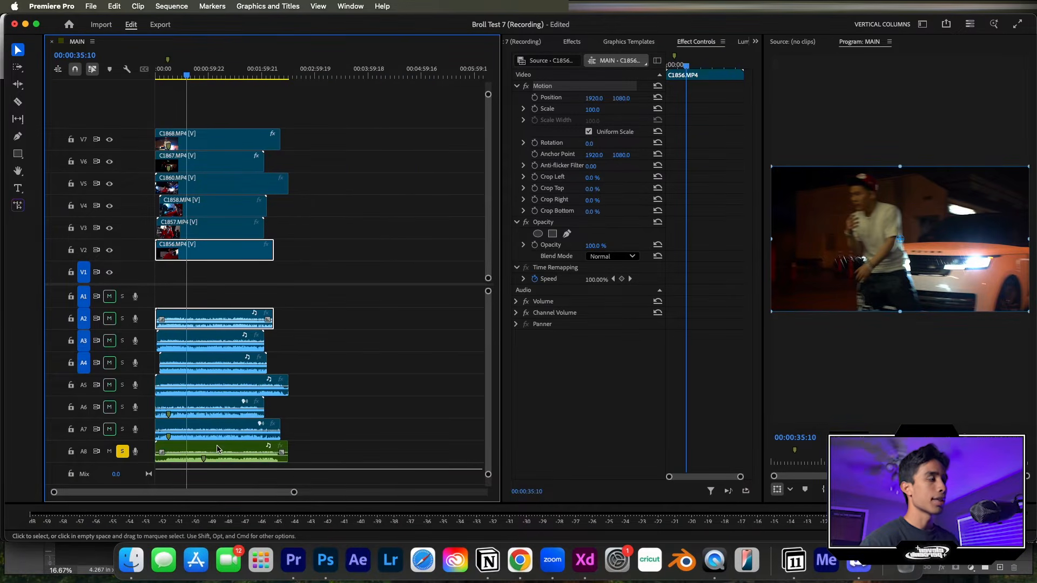
{"action": "key", "text": "equal"}
{"action": "key", "text": "equal"}
{"action": "key", "text": "equal"}
{"action": "key", "text": "space"}
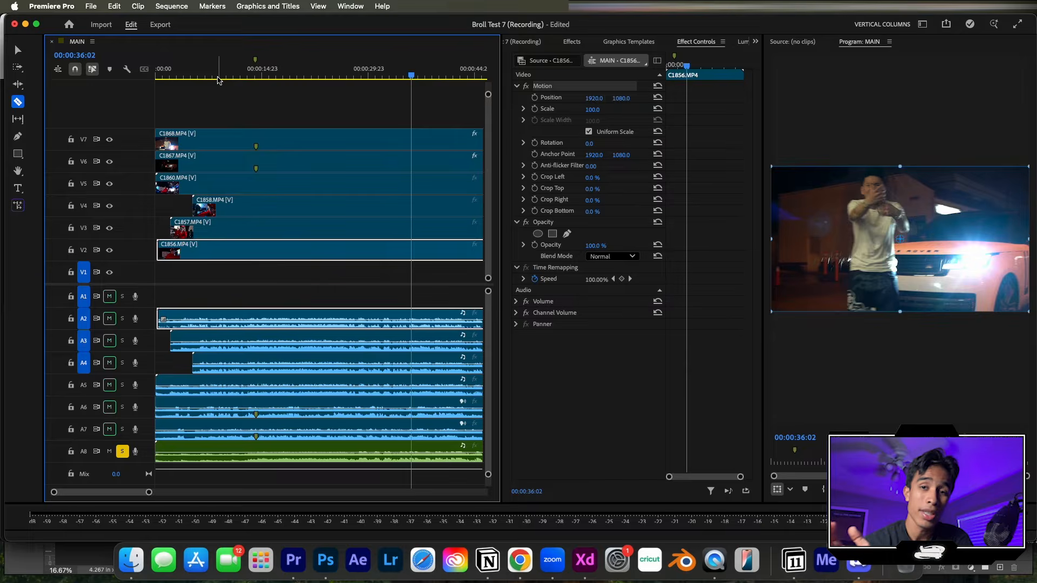
- Undo the stray cuts in C1868.MP4 on V7, then cut out a short section around 00:00:04:13 and delete it
{"action": "left_click_drag", "start_coordinate": [219, 79], "coordinate": [188, 77]}
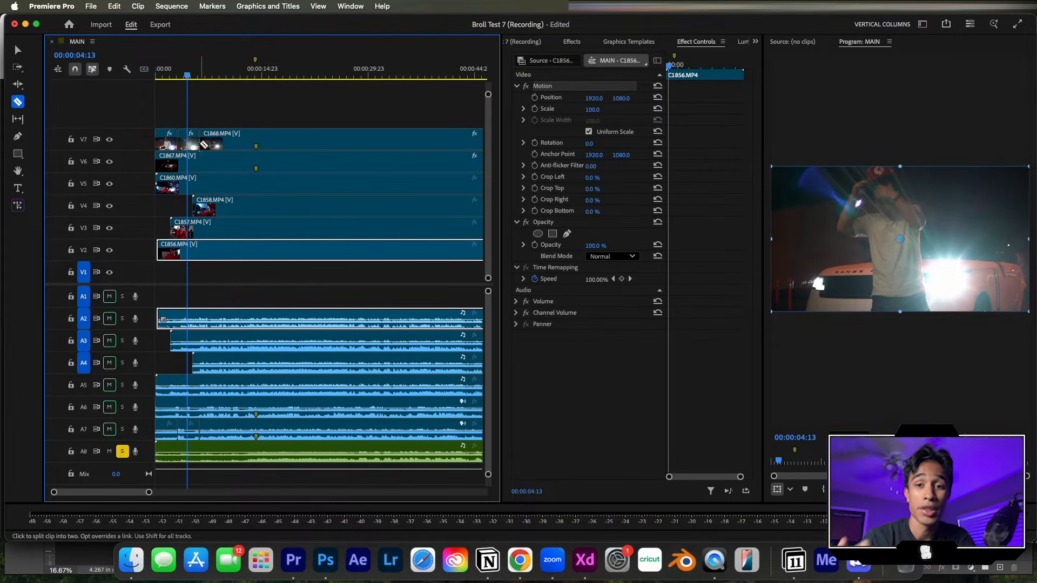
{"action": "key", "text": "super+z"}
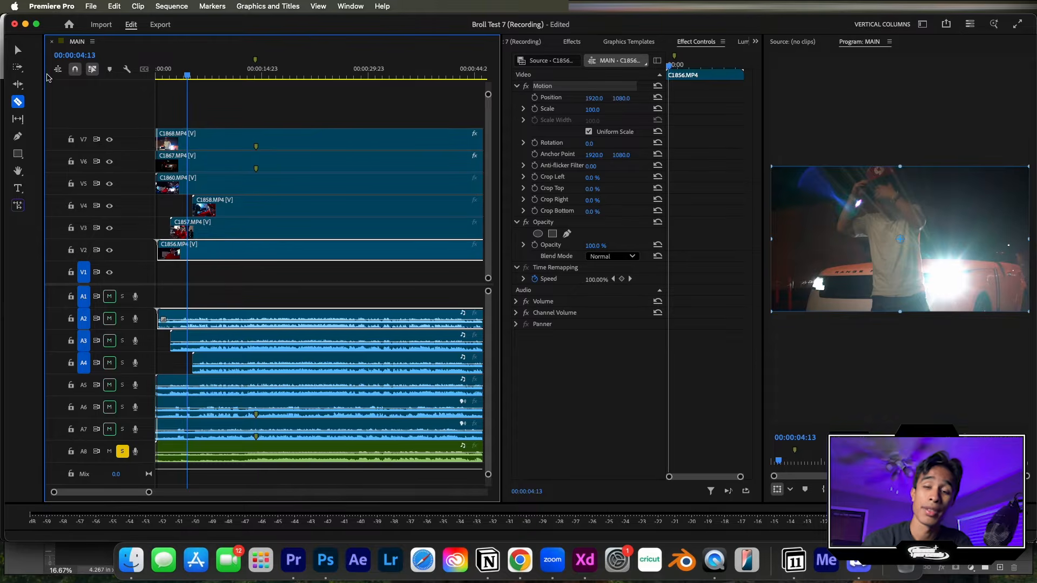
{"action": "left_click", "coordinate": [17, 59]}
{"action": "left_click", "coordinate": [18, 102]}
{"action": "left_click", "coordinate": [176, 143]}
{"action": "left_click", "coordinate": [200, 144]}
{"action": "key", "text": "v"}
{"action": "left_click", "coordinate": [188, 145]}
{"action": "key", "text": "Delete"}
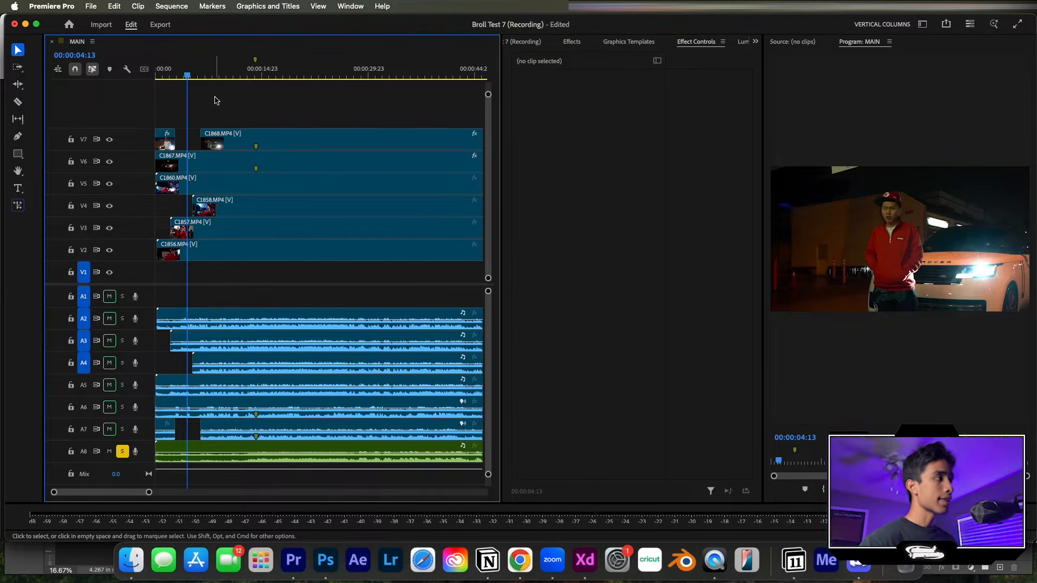
- Cut out and delete a second short section of C1868.MP4 on V7, just before its clip marker
{"action": "key", "text": "c"}
{"action": "left_click", "coordinate": [232, 143]}
{"action": "left_click", "coordinate": [250, 144]}
{"action": "key", "text": "v"}
{"action": "left_click", "coordinate": [241, 143]}
{"action": "key", "text": "Delete"}
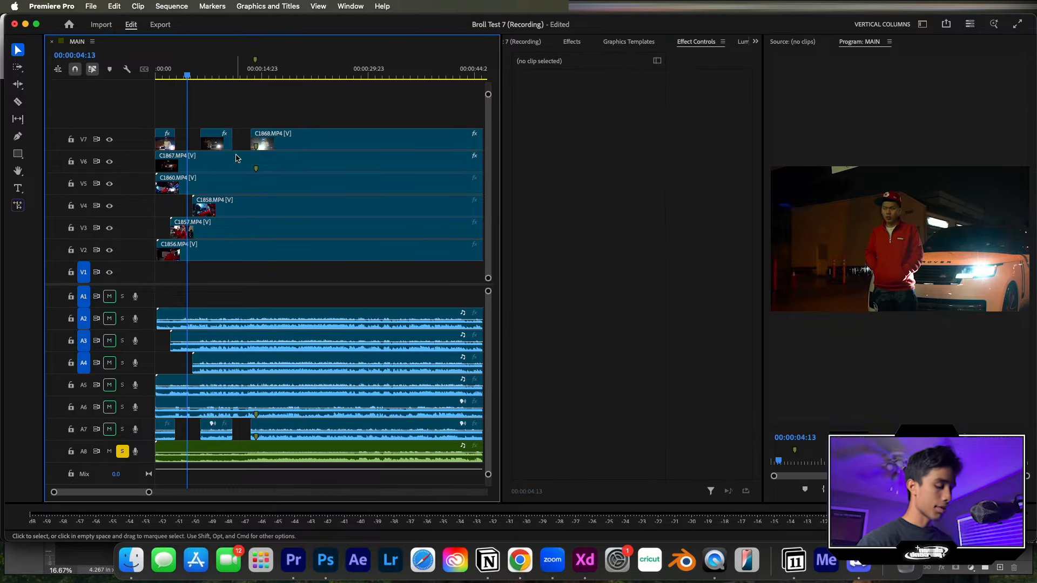
- Split C1867.MP4 on V6 at the start of the second V7 gap and trim its remaining part to the gap's end
{"action": "key", "text": "c"}
{"action": "left_click", "coordinate": [233, 161]}
{"action": "key", "text": "v"}
{"action": "left_click_drag", "start_coordinate": [233, 161], "coordinate": [254, 158]}
{"action": "left_click", "coordinate": [240, 70]}
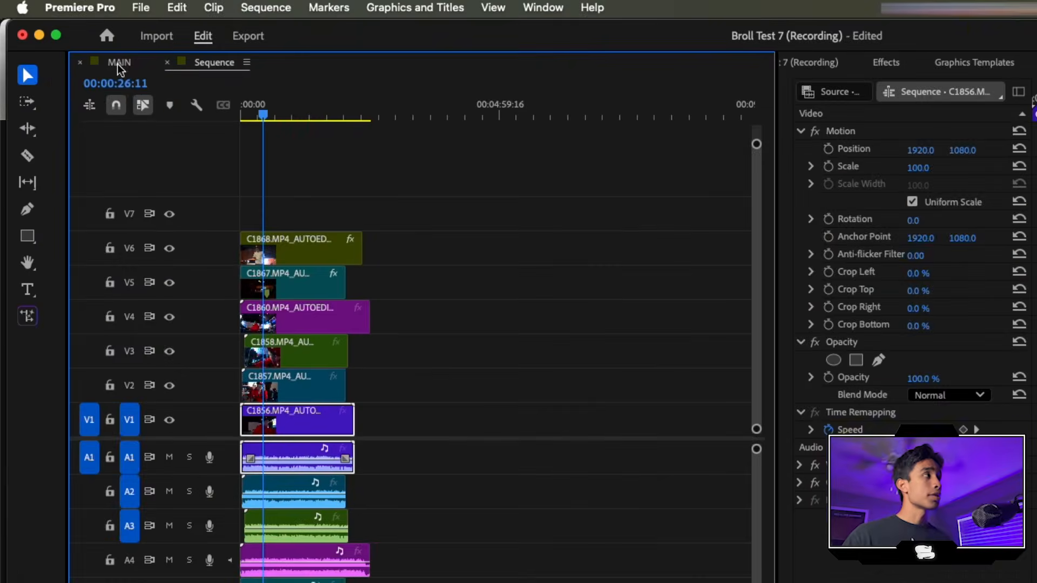
- Compare MAIN with Sequence, then open Auto Edit for Sequence and continue past its synchronisation instructions
{"action": "left_click", "coordinate": [118, 64]}
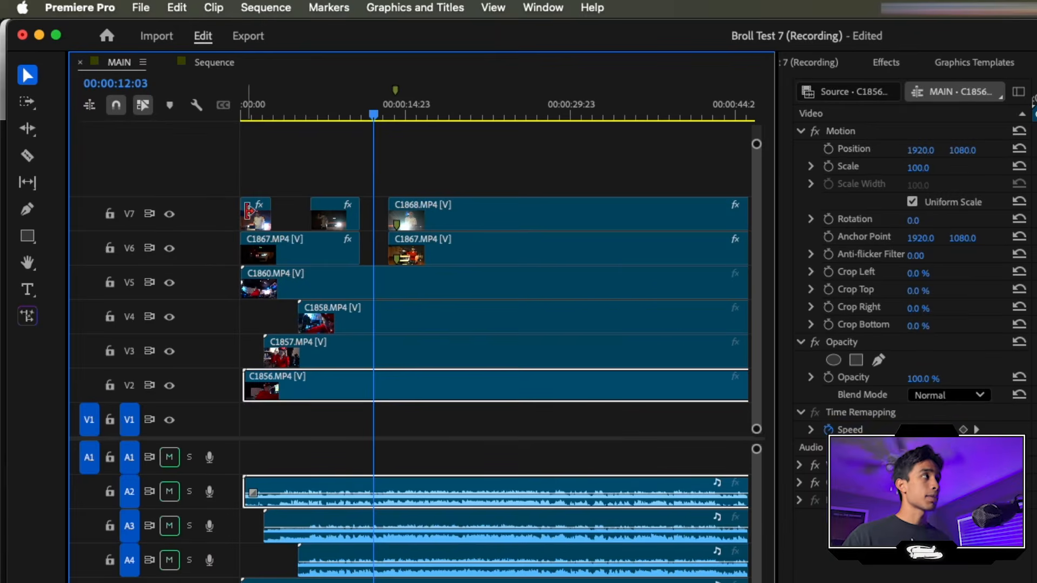
{"action": "left_click", "coordinate": [215, 64]}
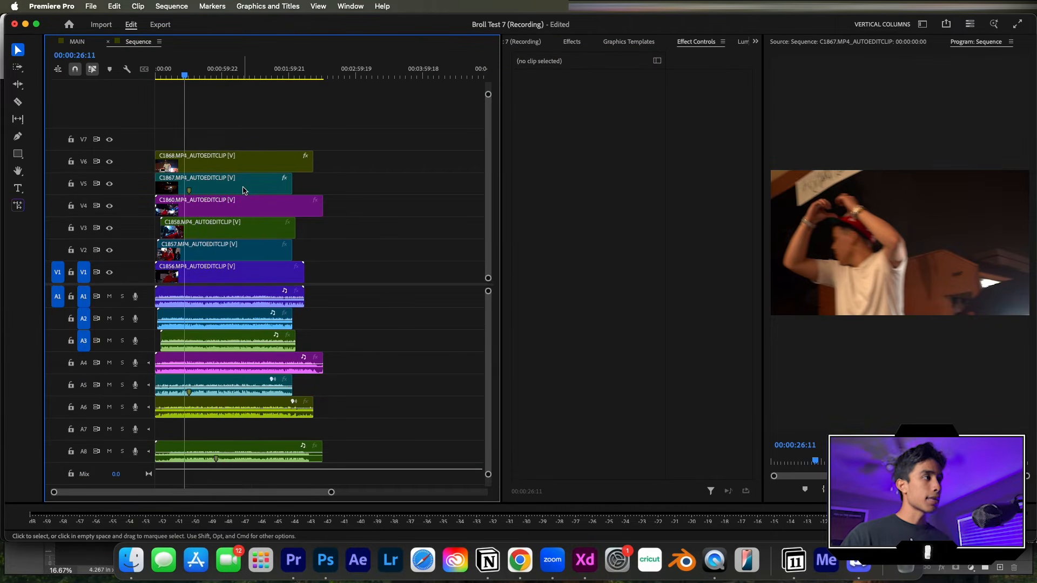
{"action": "scroll", "coordinate": [345, 289], "scroll_direction": "down", "scroll_amount": 1}
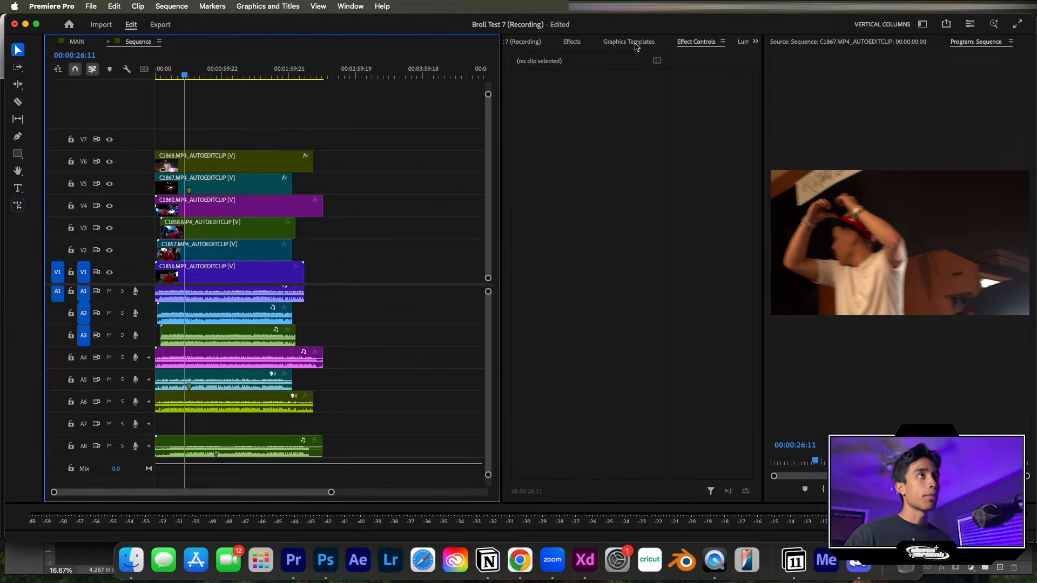
{"action": "scroll", "coordinate": [637, 47], "scroll_direction": "up", "scroll_amount": 3}
{"action": "scroll", "coordinate": [637, 47], "scroll_direction": "down", "scroll_amount": 7}
{"action": "scroll", "coordinate": [636, 47], "scroll_direction": "down", "scroll_amount": 2}
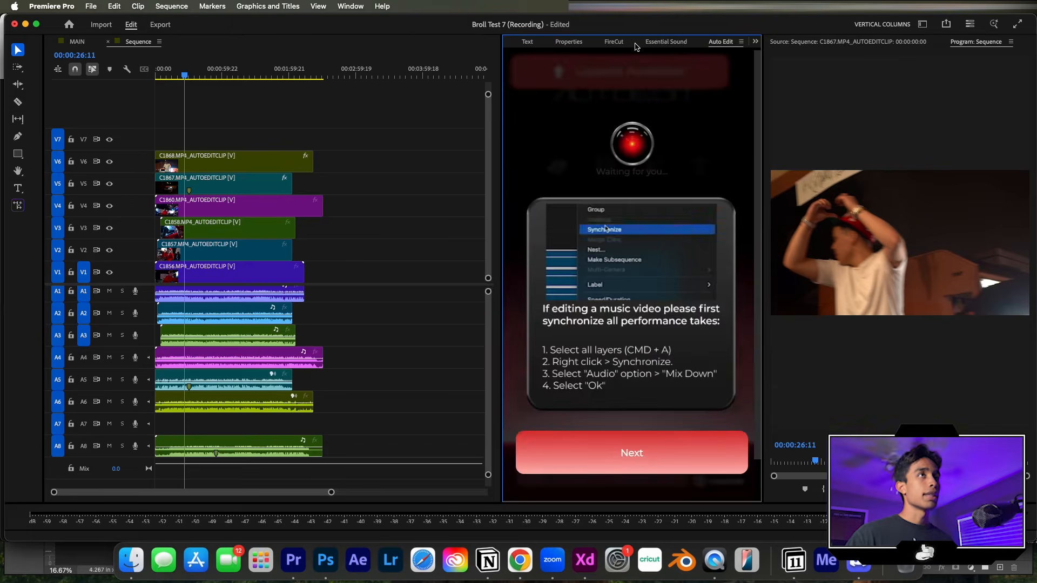
{"action": "left_click", "coordinate": [665, 457]}
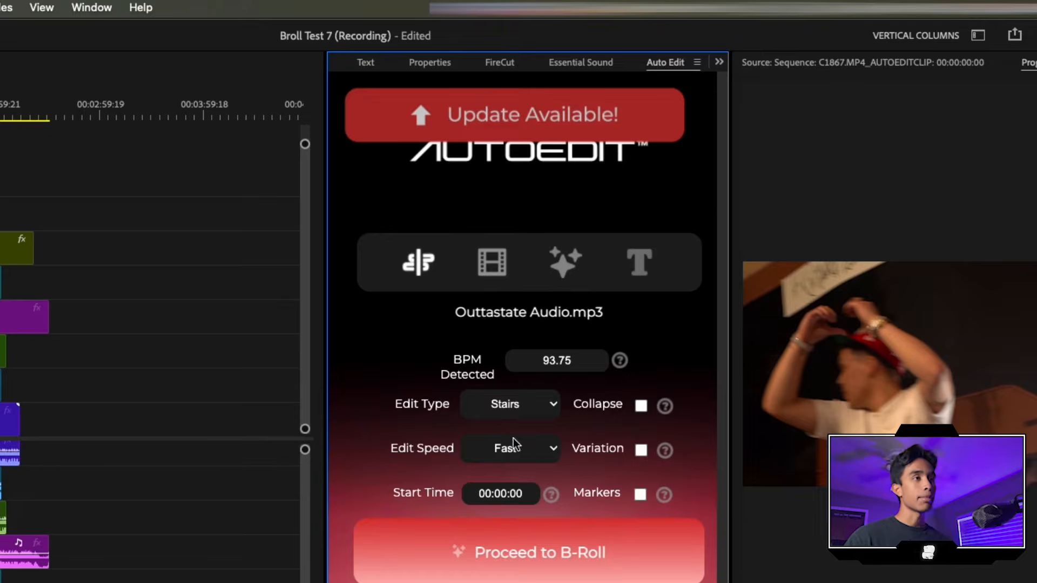
- Read the help on the Stair, Manual and Random edit types and keep Stairs as the Edit Type
{"action": "left_click", "coordinate": [533, 409]}
{"action": "left_click", "coordinate": [529, 408]}
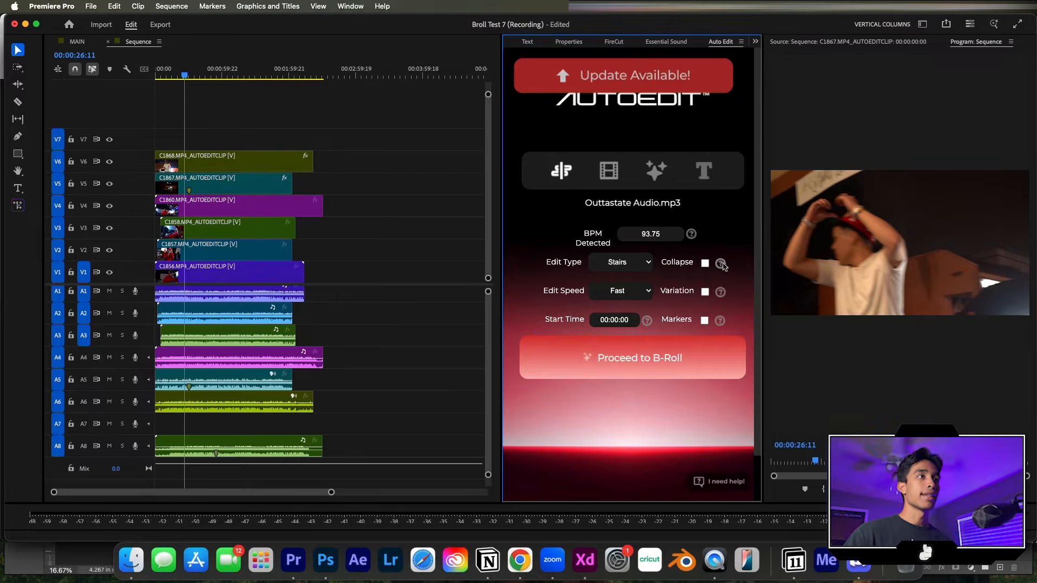
{"action": "left_click", "coordinate": [722, 264]}
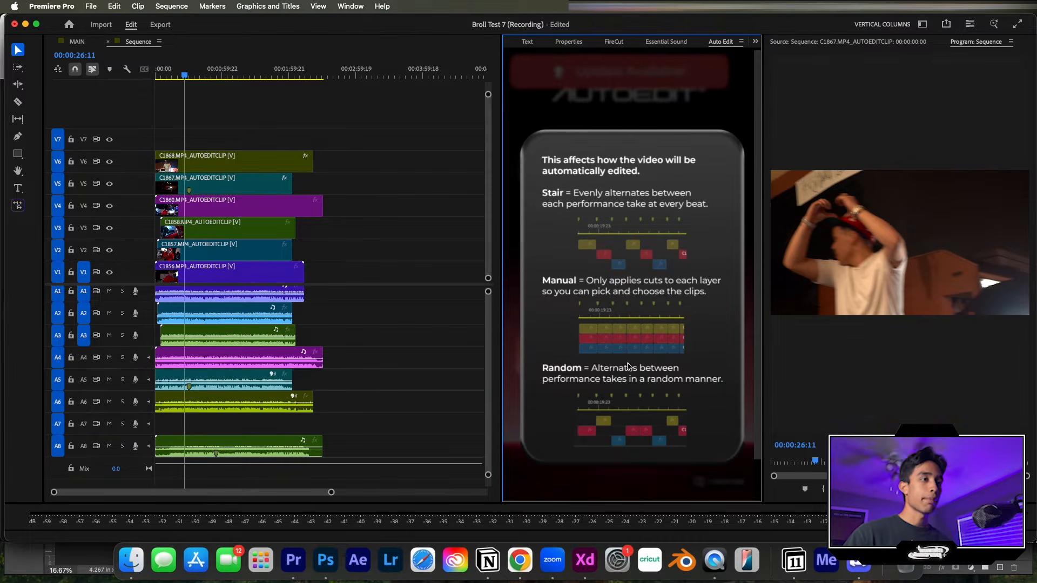
{"action": "left_click", "coordinate": [687, 122]}
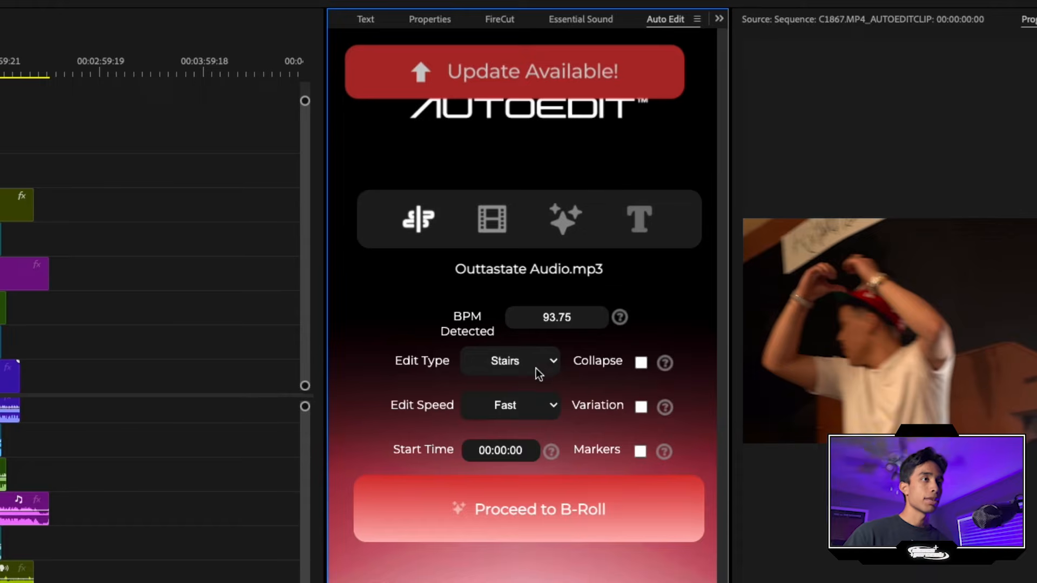
{"action": "left_click", "coordinate": [521, 367]}
{"action": "left_click", "coordinate": [520, 384]}
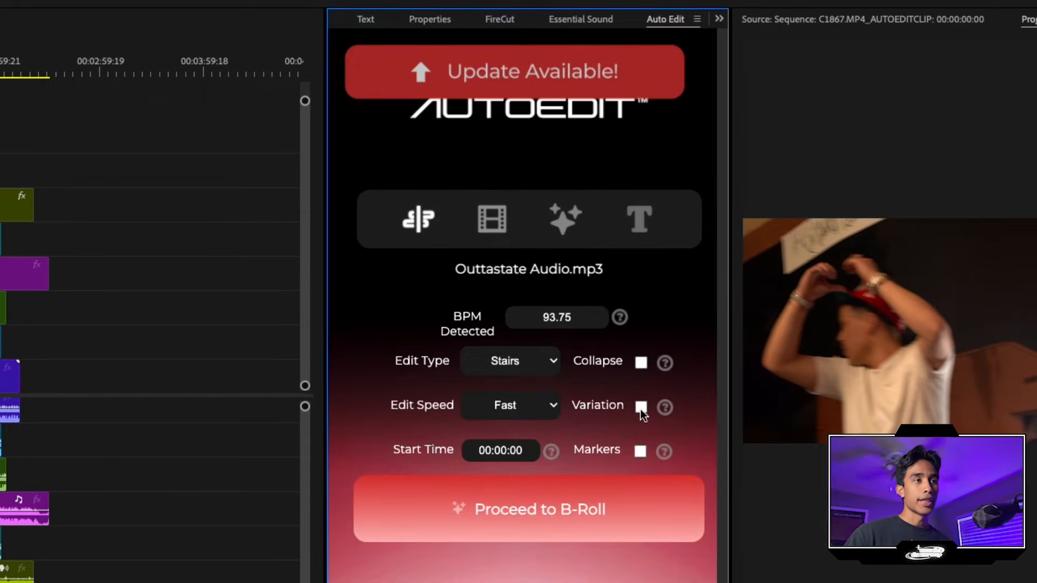
- Check the edit speed help, then enable Variation and Markers for the Fast edit and proceed to the B-Roll settings
{"action": "left_click", "coordinate": [665, 409]}
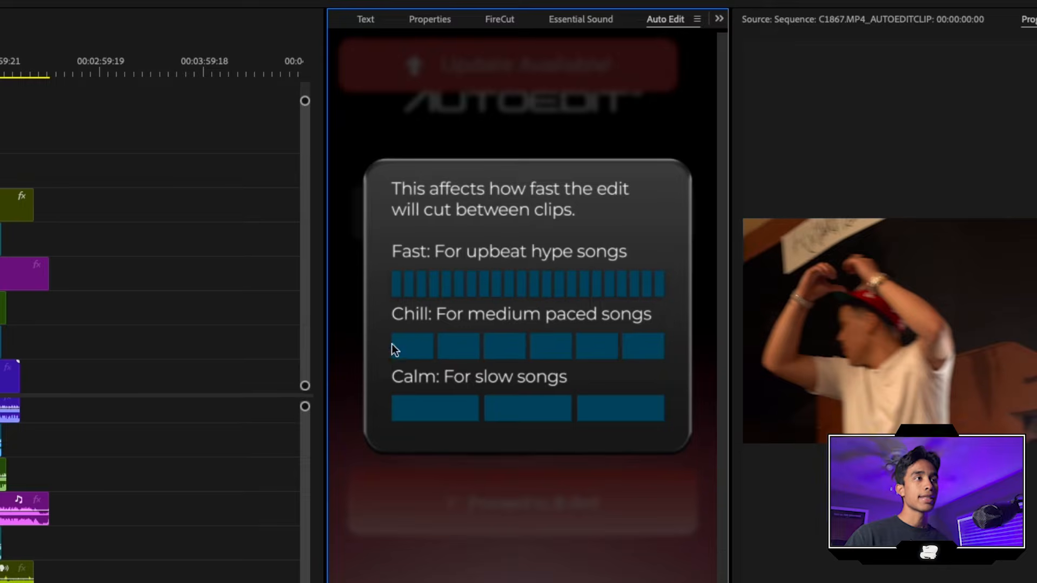
{"action": "left_click", "coordinate": [624, 483]}
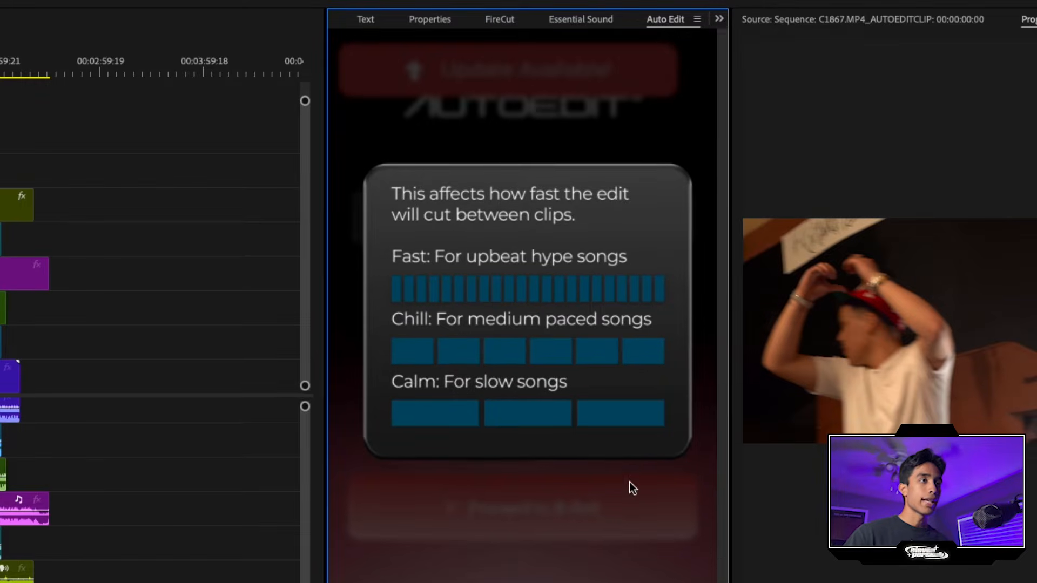
{"action": "left_click", "coordinate": [640, 452]}
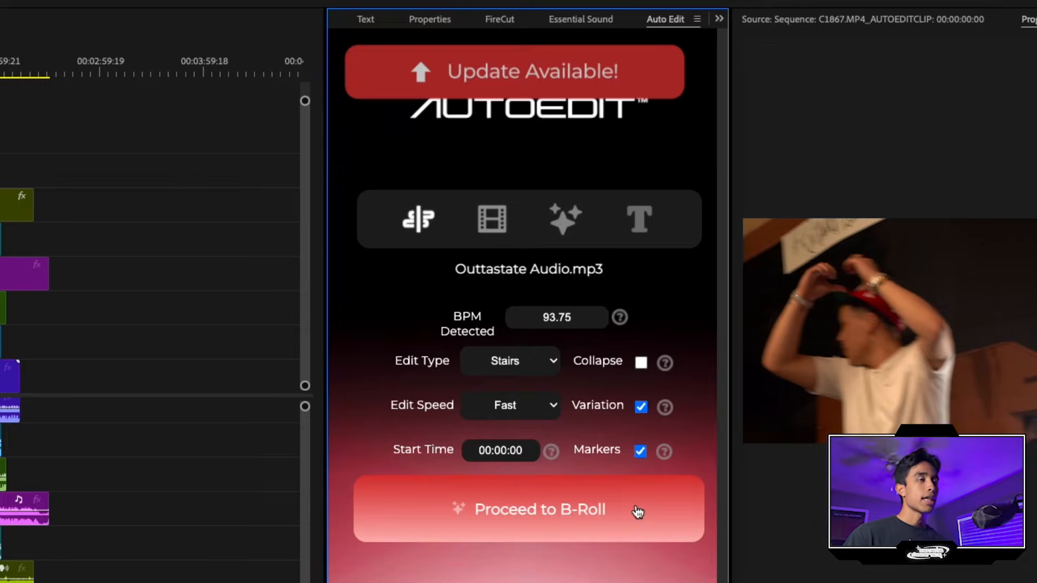
{"action": "left_click", "coordinate": [638, 512]}
- Set the Broll Trimmer Sensitivity close to High, mark the project as a music video and trim the B-roll
{"action": "left_click_drag", "start_coordinate": [528, 311], "coordinate": [577, 318]}
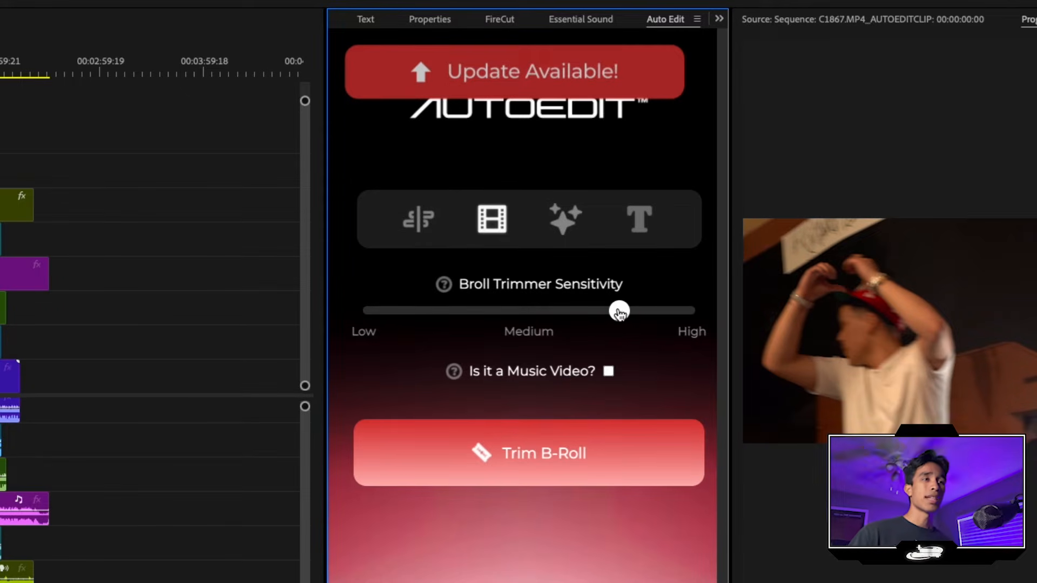
{"action": "left_click_drag", "start_coordinate": [643, 316], "coordinate": [674, 320]}
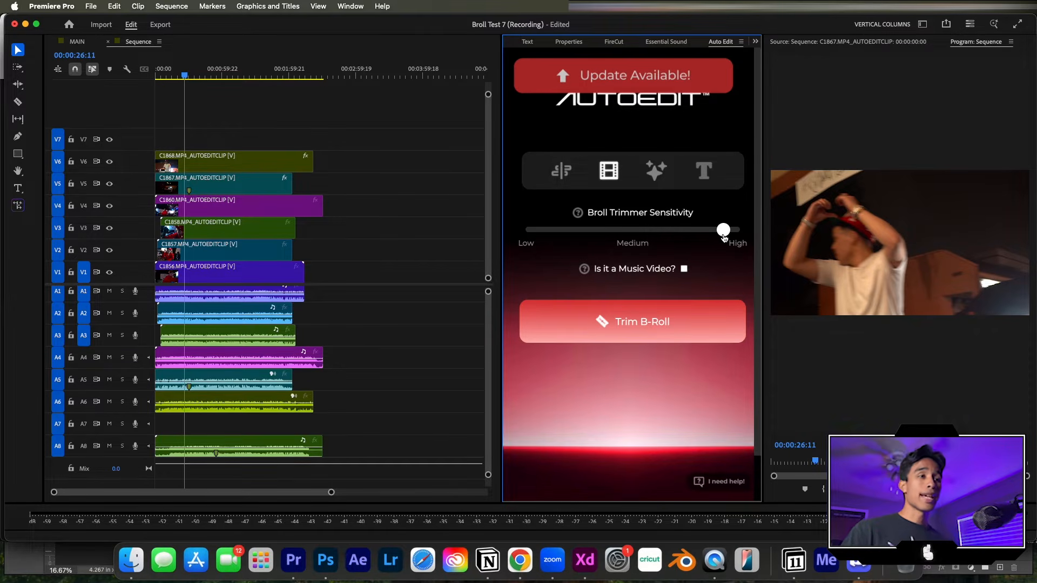
{"action": "left_click_drag", "start_coordinate": [685, 234], "coordinate": [647, 241]}
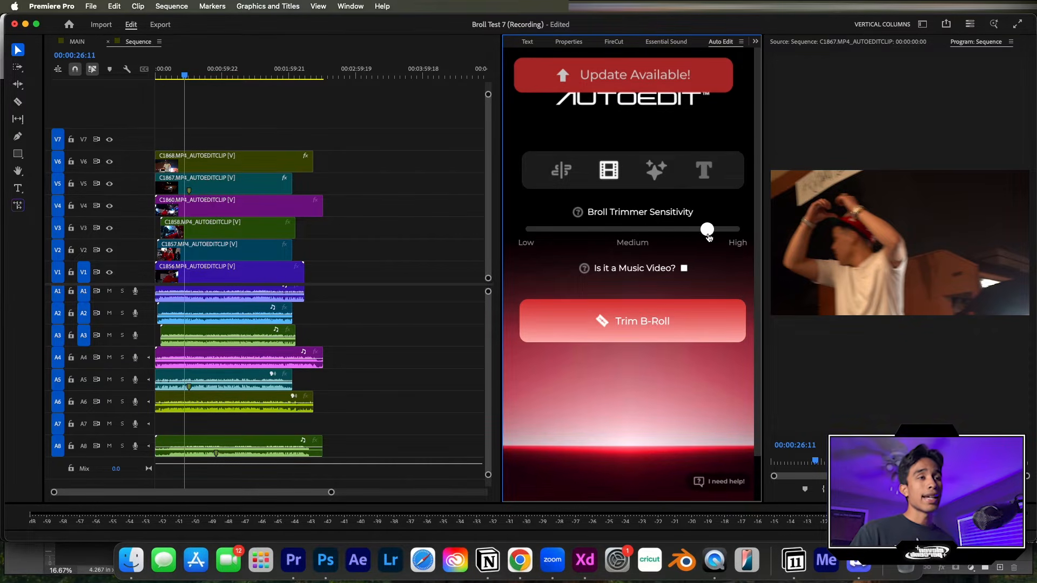
{"action": "mouse_move", "coordinate": [721, 237]}
{"action": "left_mouse_down"}
{"action": "mouse_move", "coordinate": [681, 237]}
{"action": "mouse_move", "coordinate": [727, 229]}
{"action": "left_mouse_up"}
{"action": "left_click", "coordinate": [684, 265]}
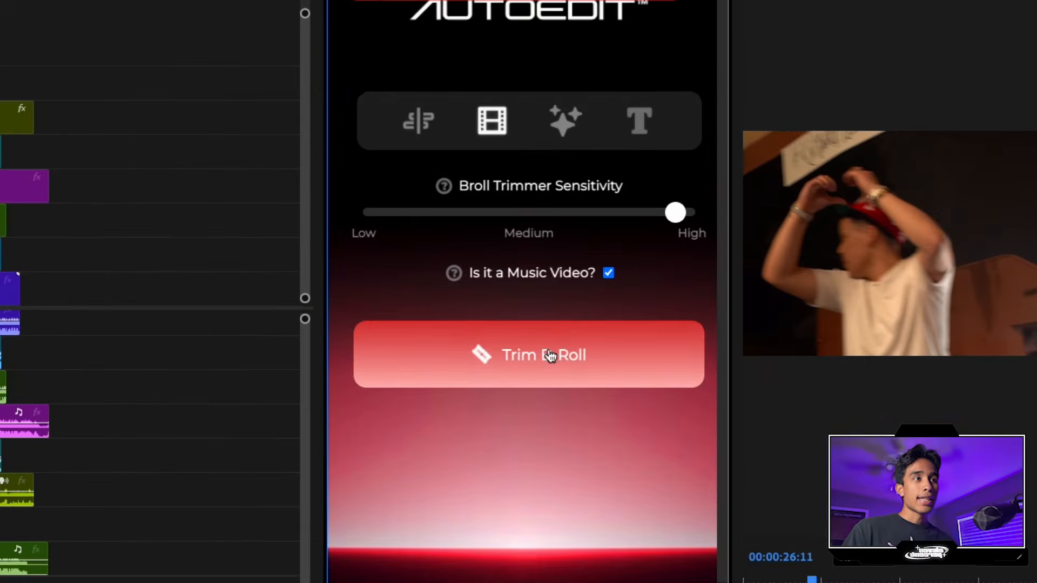
{"action": "left_click", "coordinate": [548, 351]}
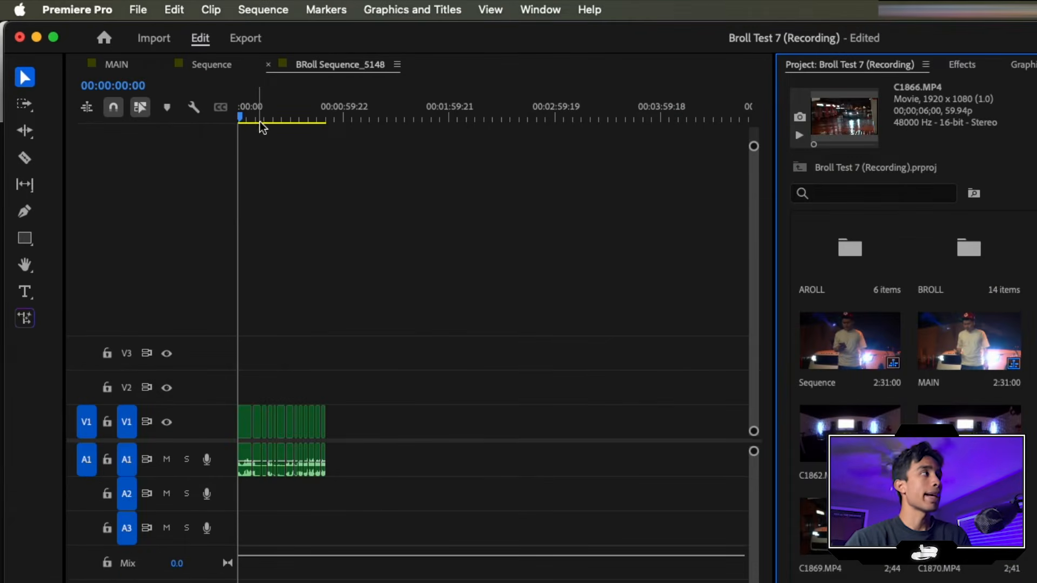
- Scrub through the start of the trimmed B-roll sequence and return to the performance takes in Sequence
{"action": "left_click", "coordinate": [261, 123]}
{"action": "left_click_drag", "start_coordinate": [269, 121], "coordinate": [282, 120]}
{"action": "left_click", "coordinate": [216, 63]}
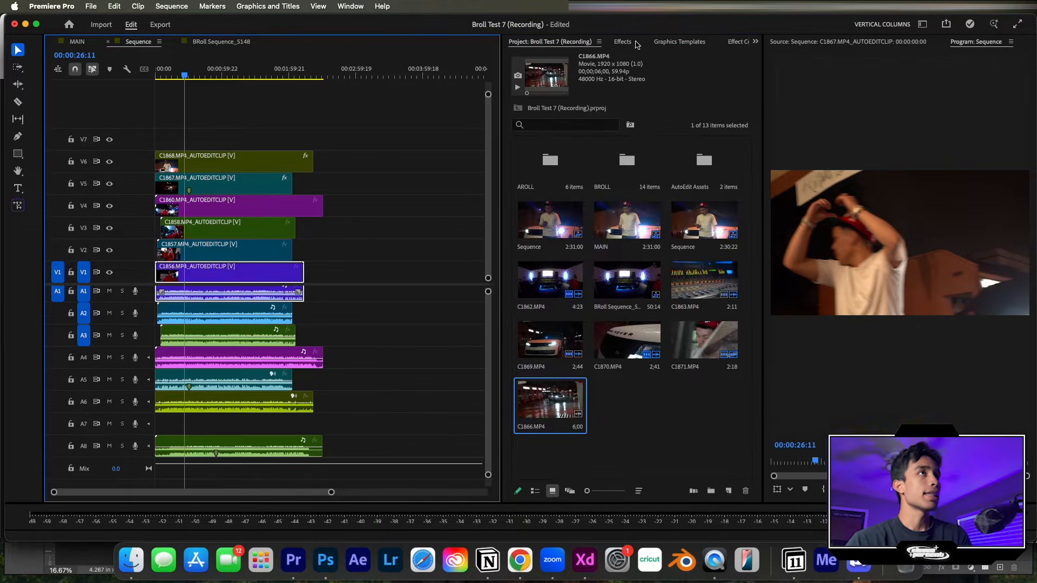
{"action": "left_click", "coordinate": [680, 42]}
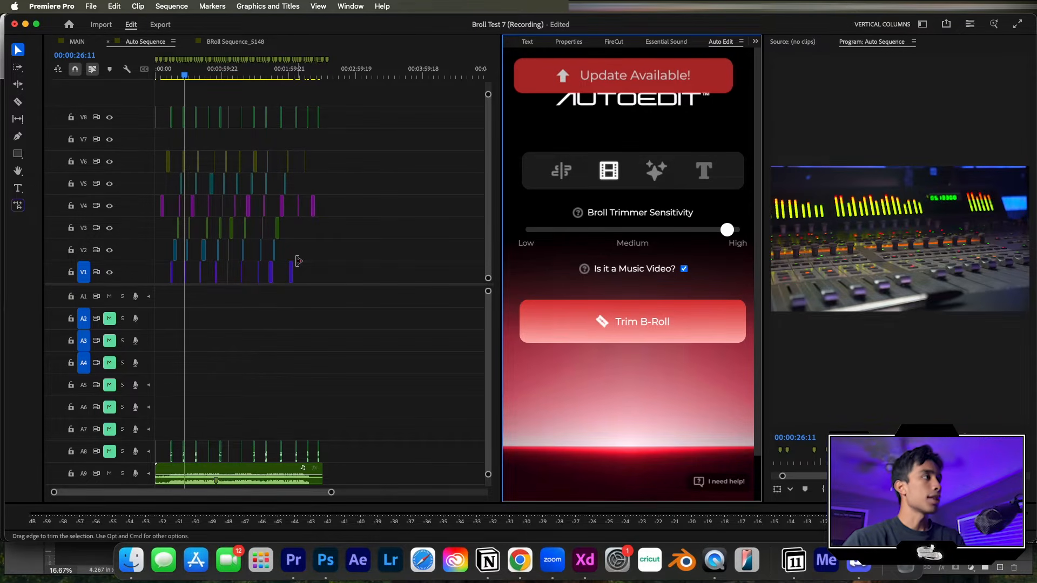
- Play and scrub through Auto Sequence to review the automatic cuts between the performance takes and B-roll
{"action": "left_click", "coordinate": [311, 274]}
{"action": "key", "text": "="}
{"action": "key", "text": "space"}
{"action": "left_click_drag", "start_coordinate": [218, 75], "coordinate": [198, 75]}
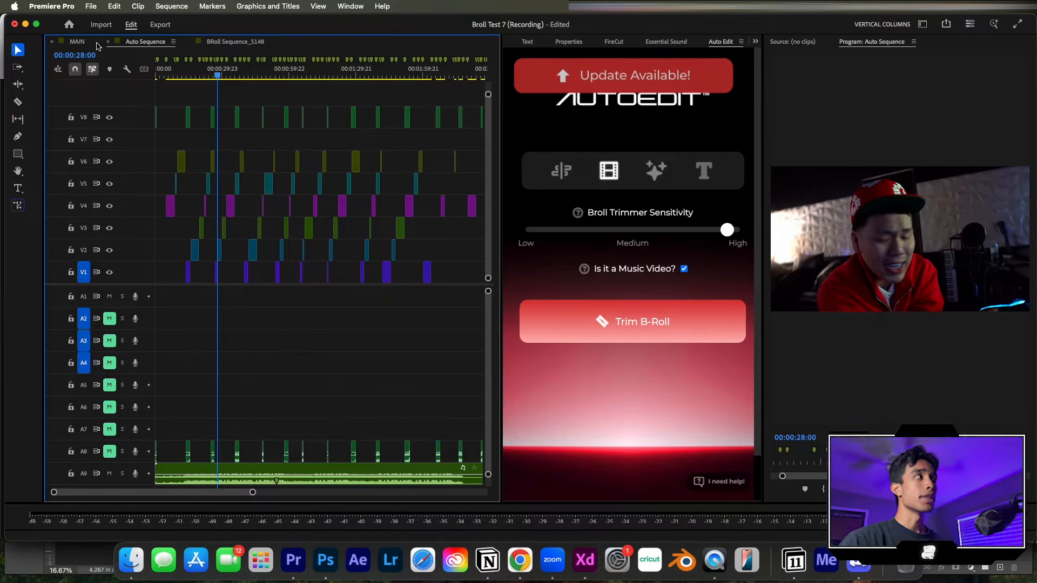
- In the MAIN sequence, split C1860 on V5 and trim the starts of the following C1860, C1867 and C1868 portions until they line up
{"action": "left_click", "coordinate": [77, 42]}
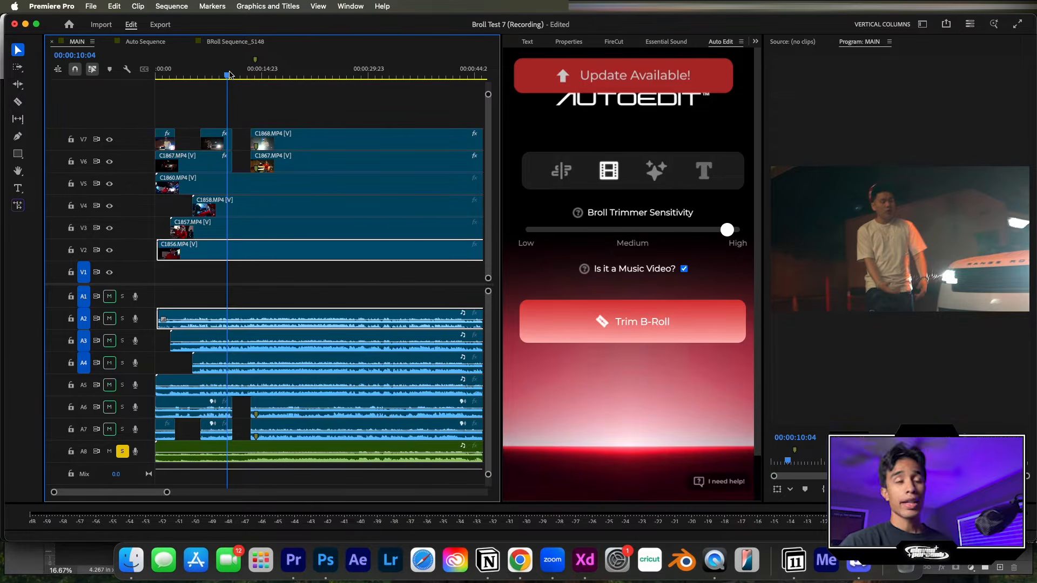
{"action": "key", "text": "space"}
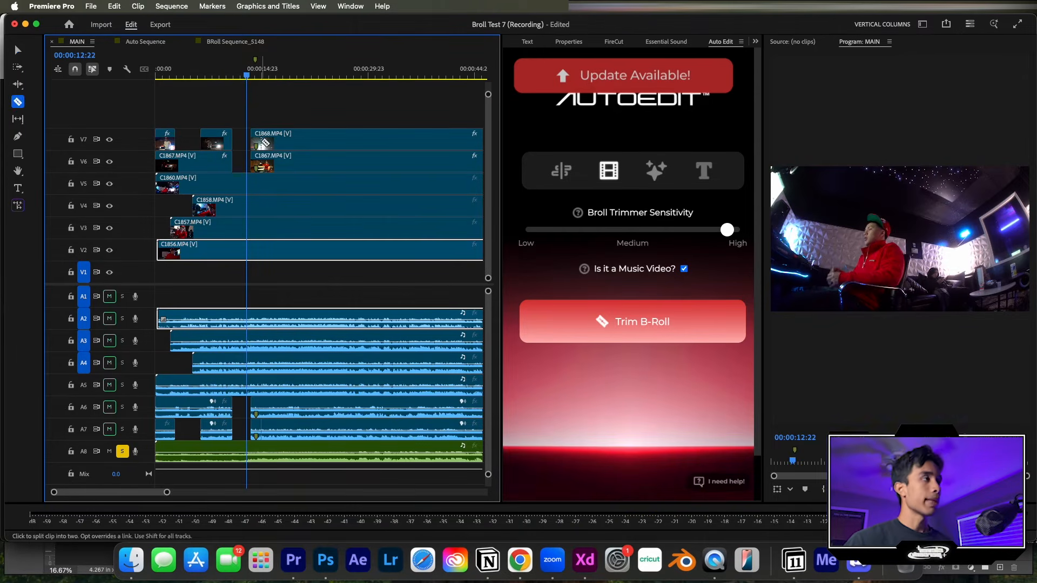
{"action": "left_click_drag", "start_coordinate": [303, 110], "coordinate": [320, 162]}
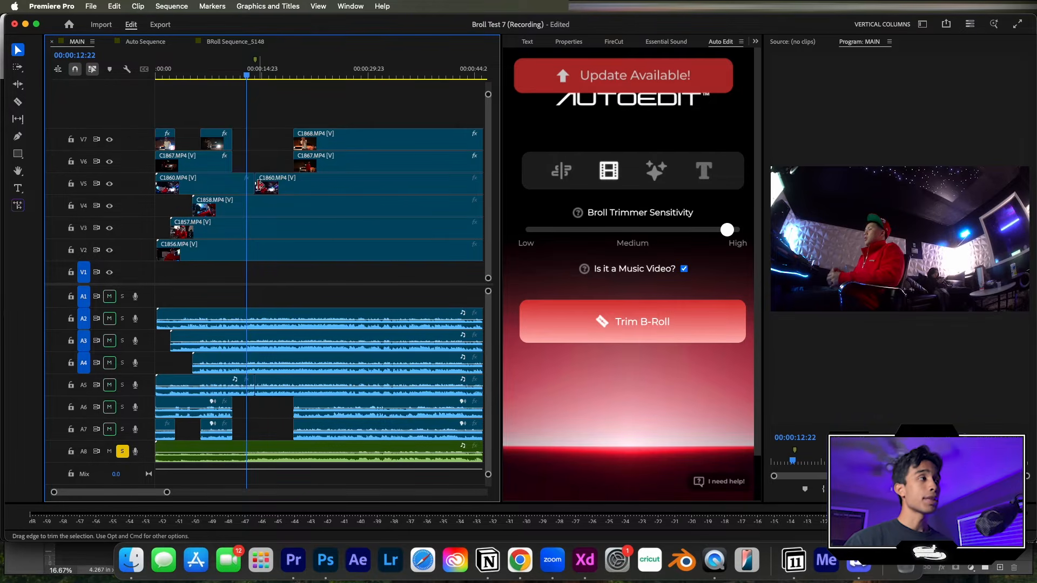
{"action": "left_click_drag", "start_coordinate": [257, 185], "coordinate": [273, 186]}
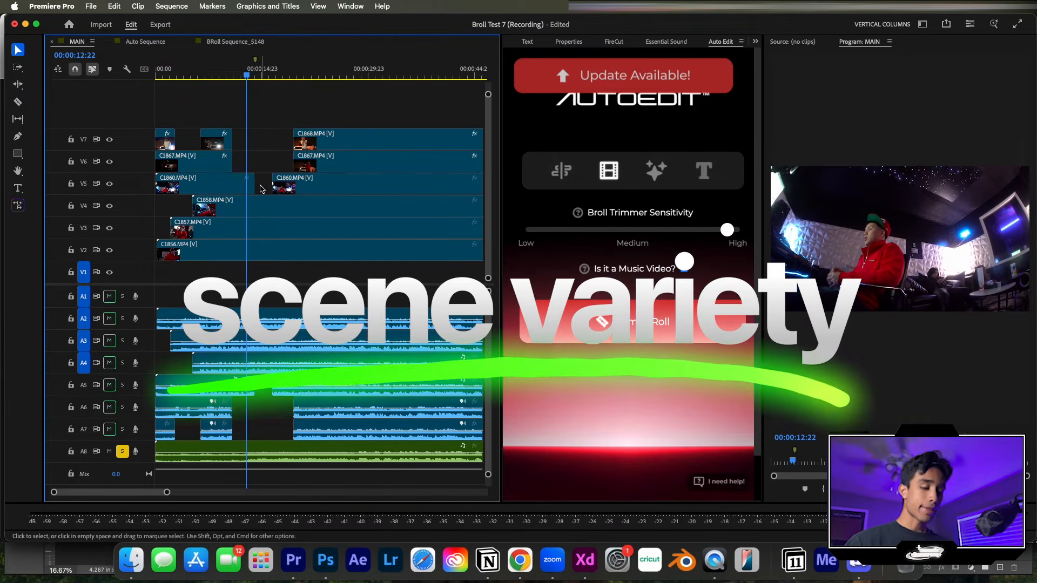
{"action": "key", "text": "="}
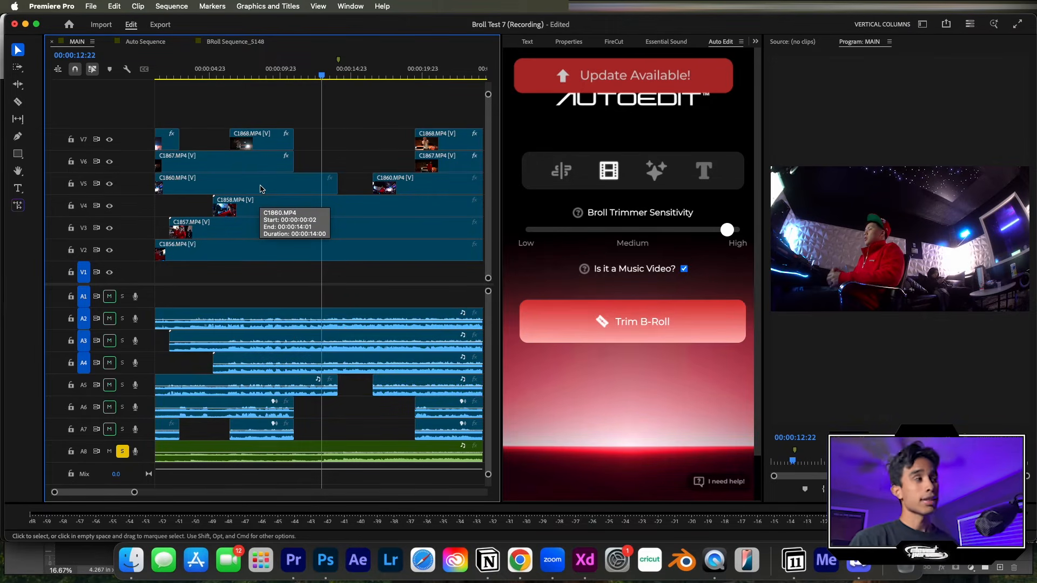
{"action": "left_click", "coordinate": [346, 71]}
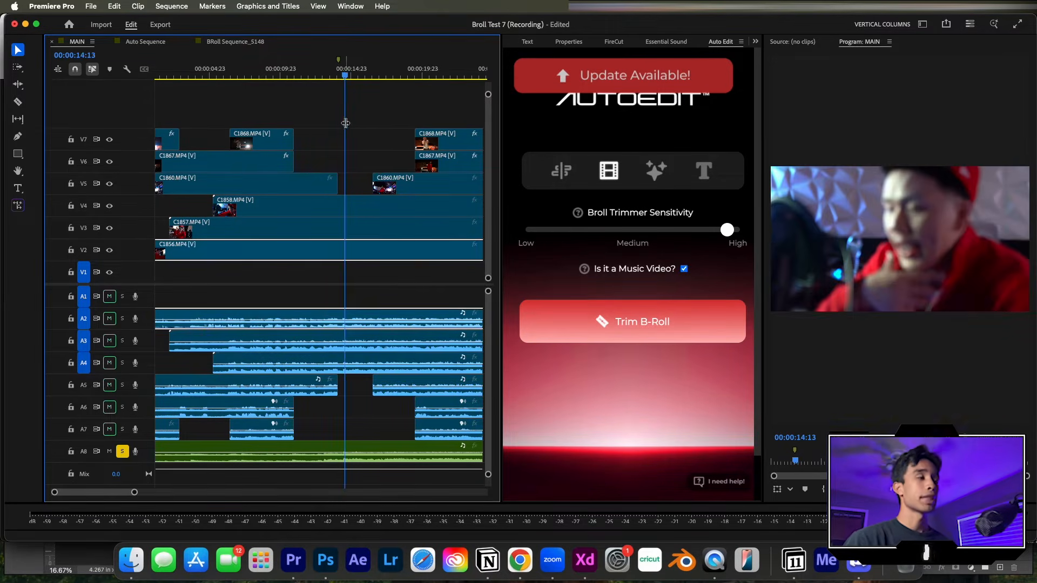
{"action": "scroll", "coordinate": [335, 162], "scroll_direction": "right", "scroll_amount": 5}
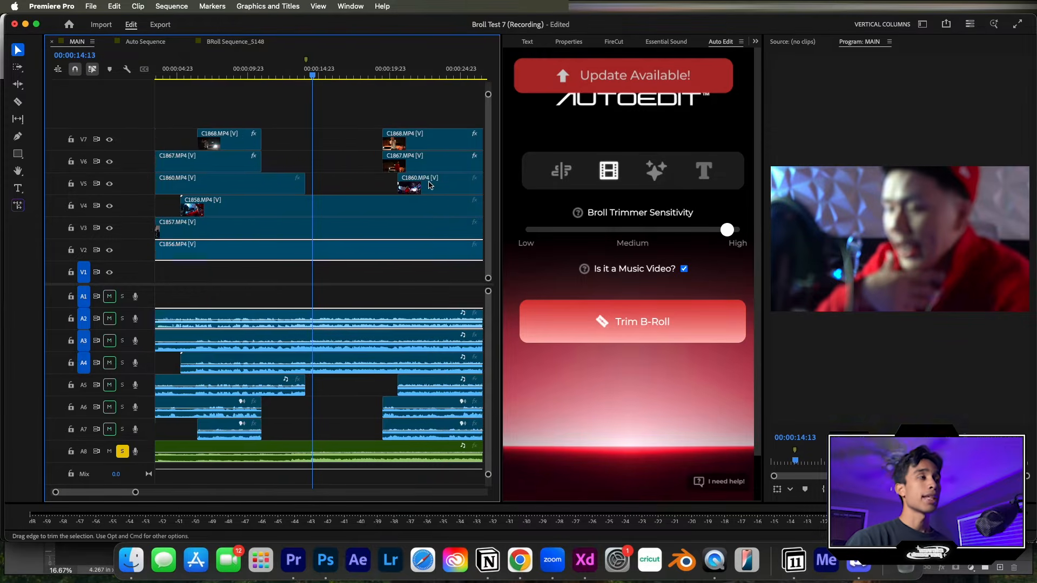
{"action": "left_click_drag", "start_coordinate": [306, 158], "coordinate": [318, 144]}
- Scrub and play the section around 00:00:12 to check which takes show between the gaps
{"action": "scroll", "coordinate": [318, 144], "scroll_direction": "left", "scroll_amount": 5}
{"action": "left_click", "coordinate": [278, 77]}
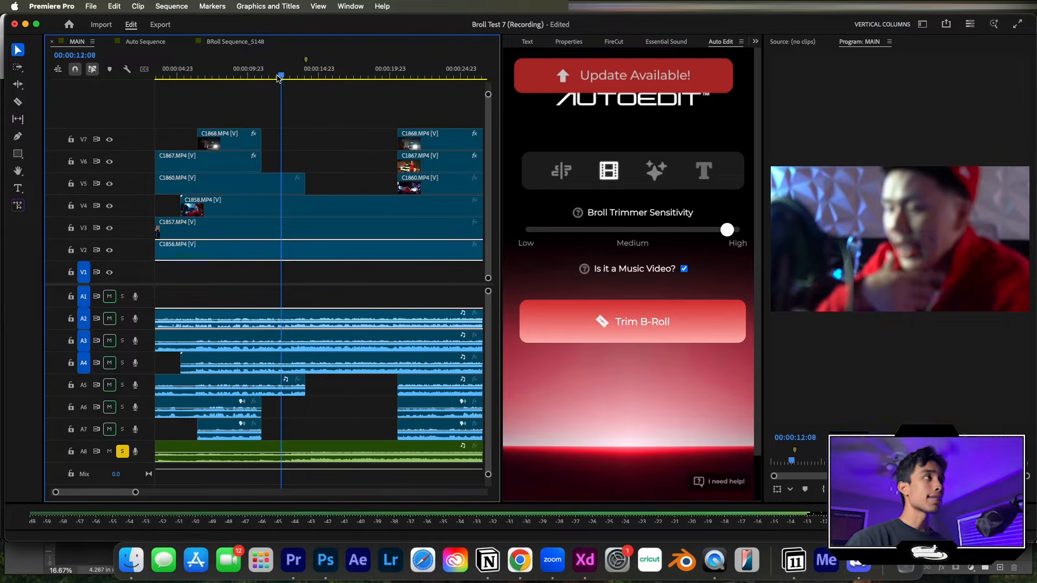
{"action": "left_click_drag", "start_coordinate": [278, 77], "coordinate": [269, 77]}
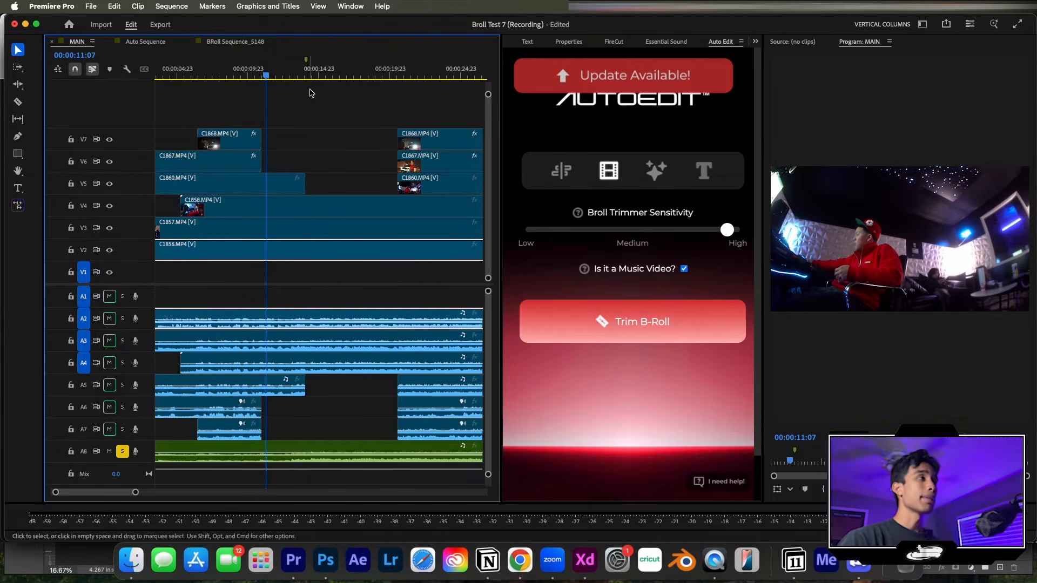
{"action": "left_click_drag", "start_coordinate": [281, 72], "coordinate": [297, 72]}
{"action": "key", "text": "space"}
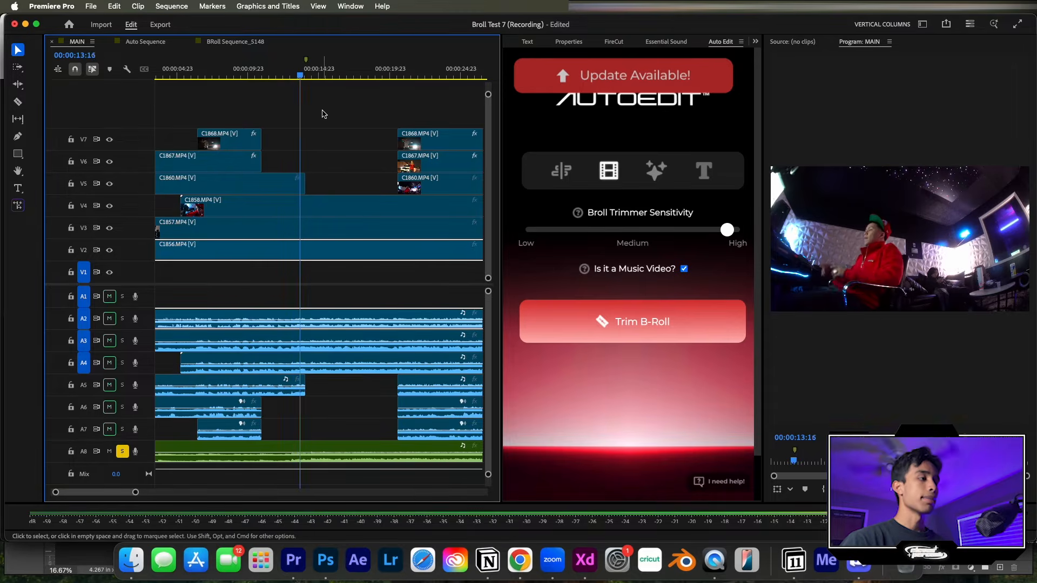
- Split C1858 on V4 and C1857 on V3, trimming their following portions to start level with the takes above
{"action": "left_click", "coordinate": [362, 214]}
{"action": "key", "text": "super+k"}
{"action": "left_click_drag", "start_coordinate": [346, 205], "coordinate": [398, 203]}
{"action": "left_click_drag", "start_coordinate": [349, 73], "coordinate": [385, 73]}
{"action": "left_click", "coordinate": [393, 235]}
{"action": "key", "text": "super+k"}
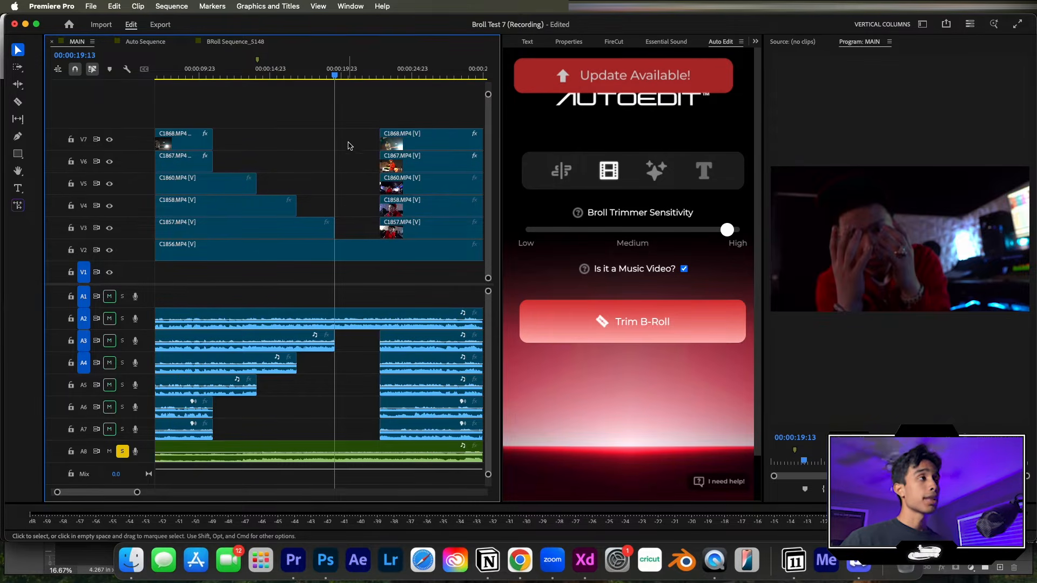
- Split the takes on V7 to V3 in a descending staircase and trim the remaining portions to start from about 00:00:38
{"action": "left_click_drag", "start_coordinate": [367, 74], "coordinate": [308, 96]}
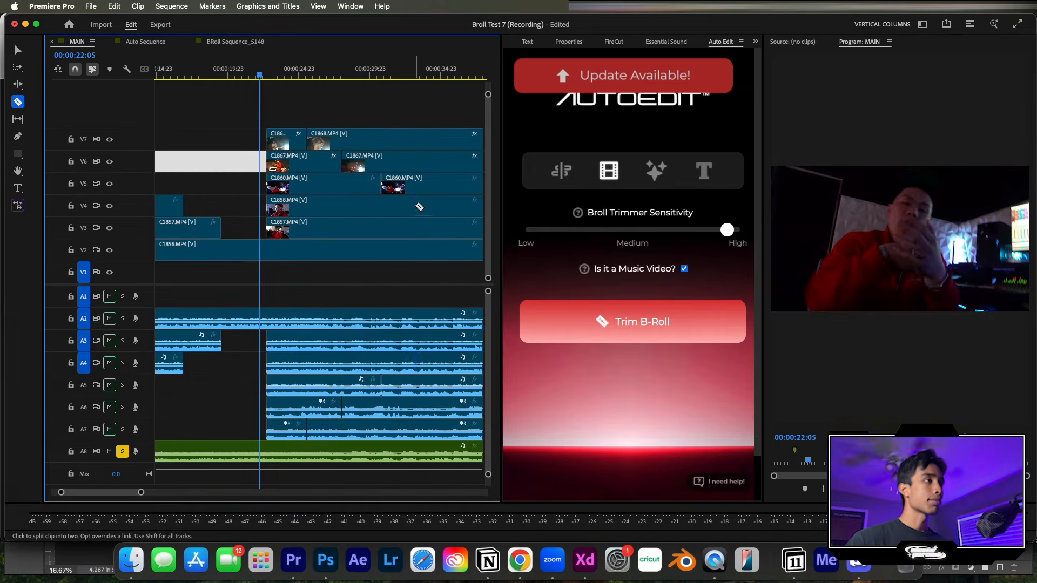
{"action": "left_click", "coordinate": [452, 229]}
{"action": "scroll", "coordinate": [425, 179], "scroll_direction": "right", "scroll_amount": 5}
{"action": "key", "text": "v"}
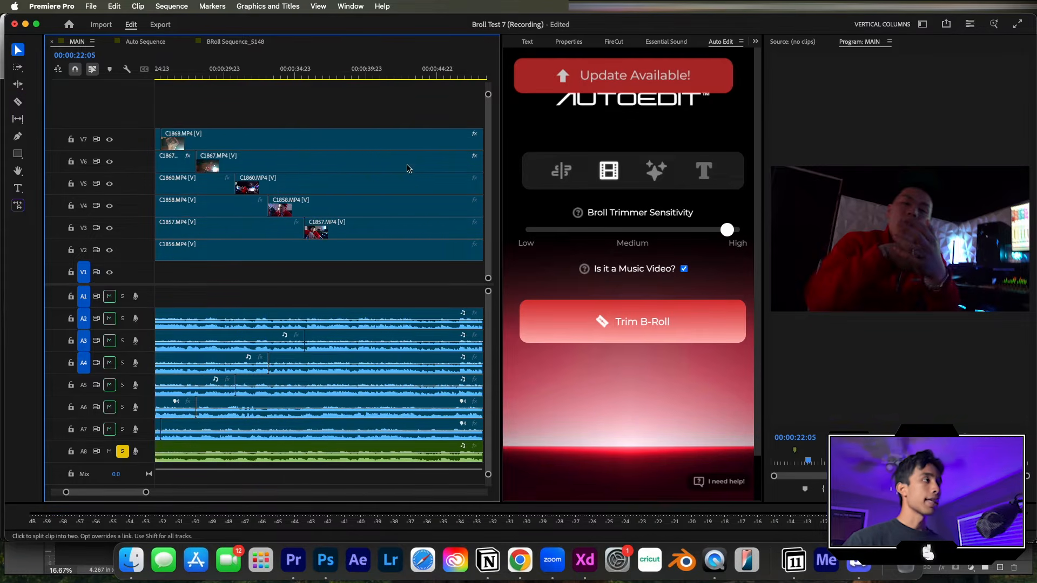
{"action": "left_click_drag", "start_coordinate": [246, 122], "coordinate": [344, 177]}
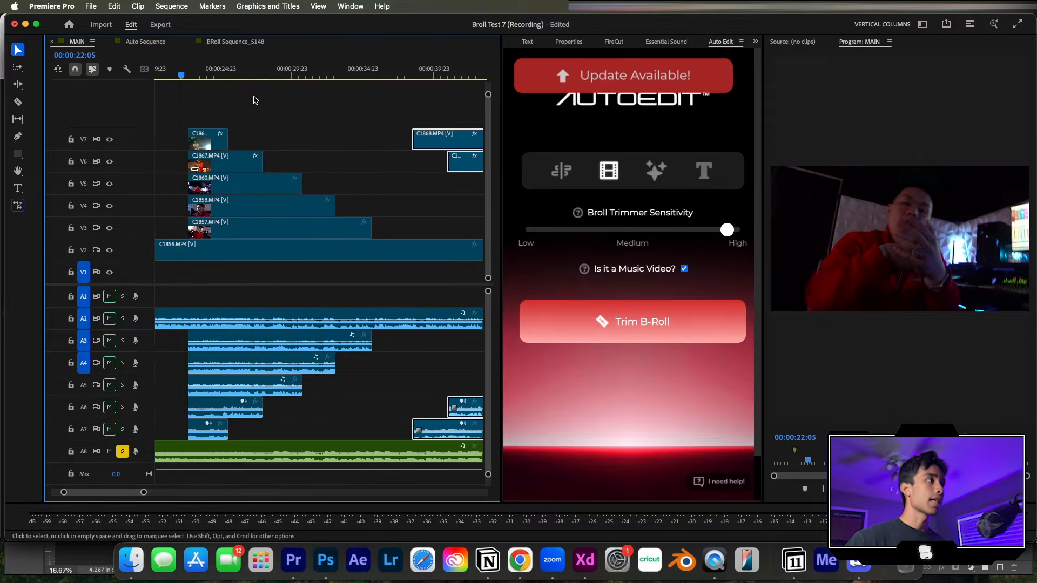
- Scrub and play through the new gaps, checking the layout of the whole sequence up to about 00:00:35
{"action": "left_click_drag", "start_coordinate": [282, 79], "coordinate": [380, 92]}
{"action": "key", "text": "space"}
{"action": "key", "text": "minus"}
{"action": "key", "text": "minus"}
{"action": "key", "text": "minus"}
{"action": "key", "text": "minus"}
{"action": "left_click", "coordinate": [187, 77]}
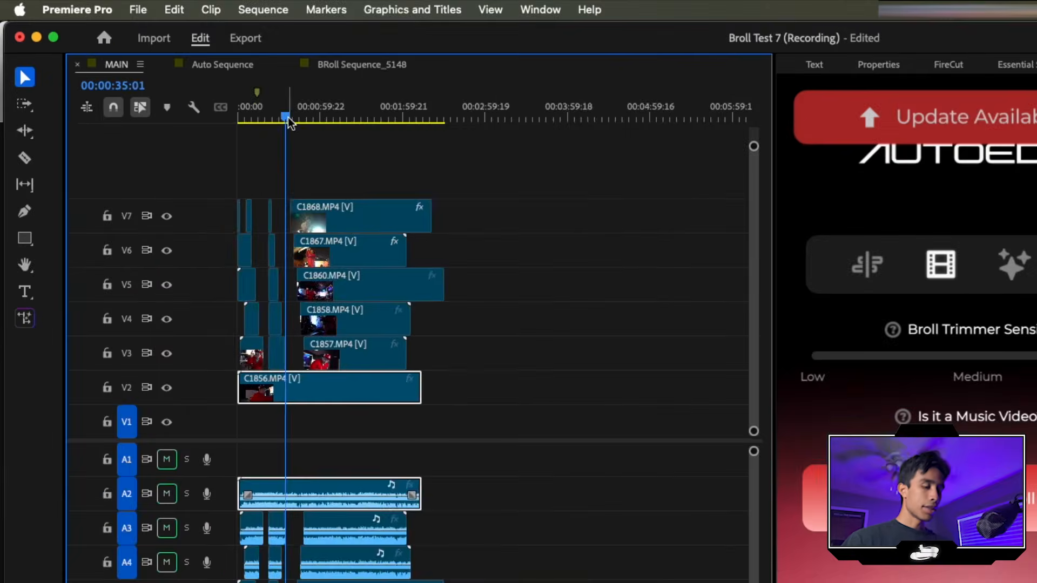
- Split the takes on V7 to V3 after 00:00:38, cutting each upper take where the one below begins
{"action": "key", "text": "equal"}
{"action": "key", "text": "equal"}
{"action": "key", "text": "c"}
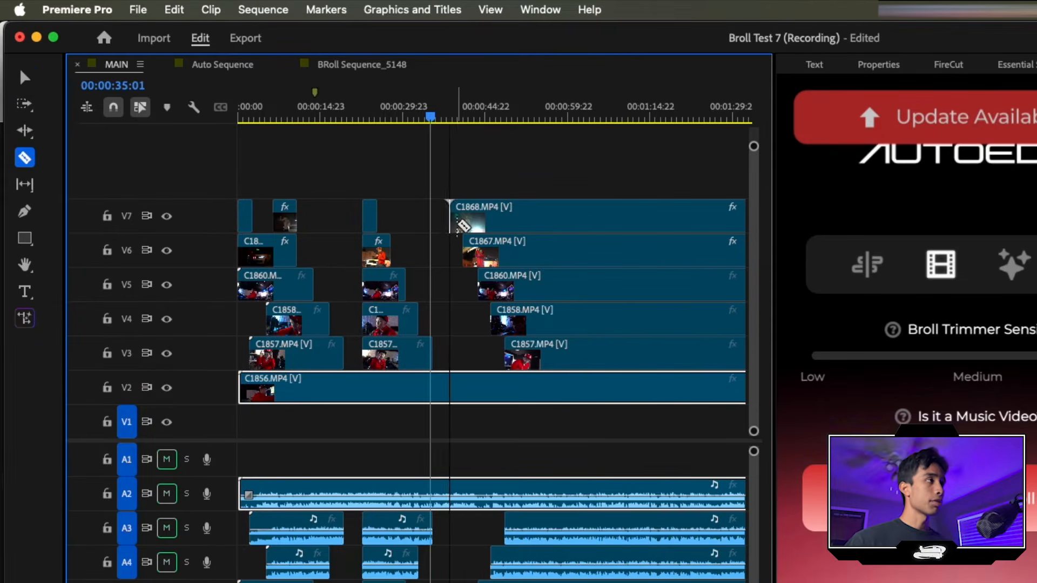
{"action": "key", "text": "equal"}
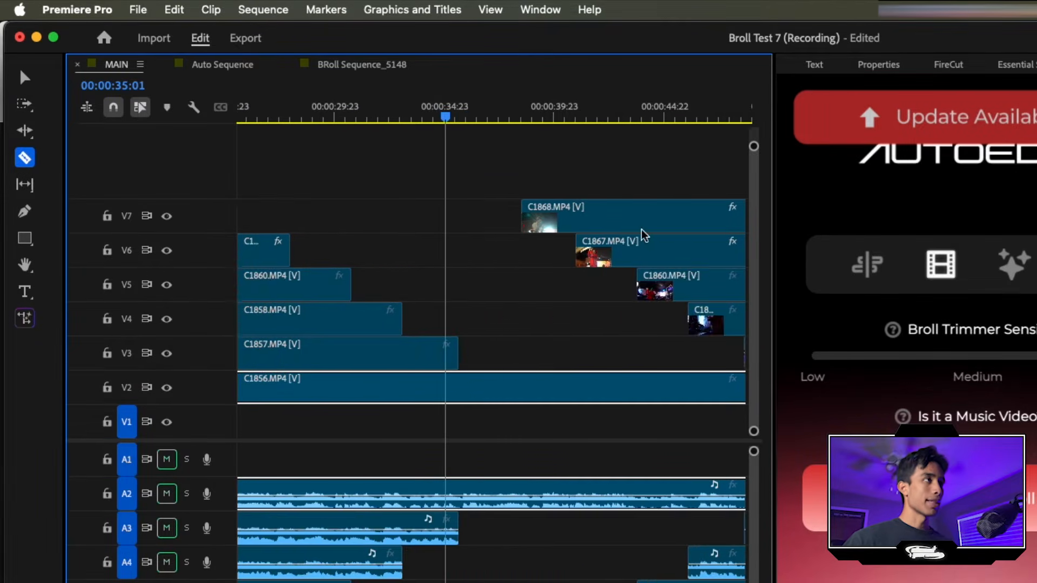
{"action": "left_click", "coordinate": [577, 214]}
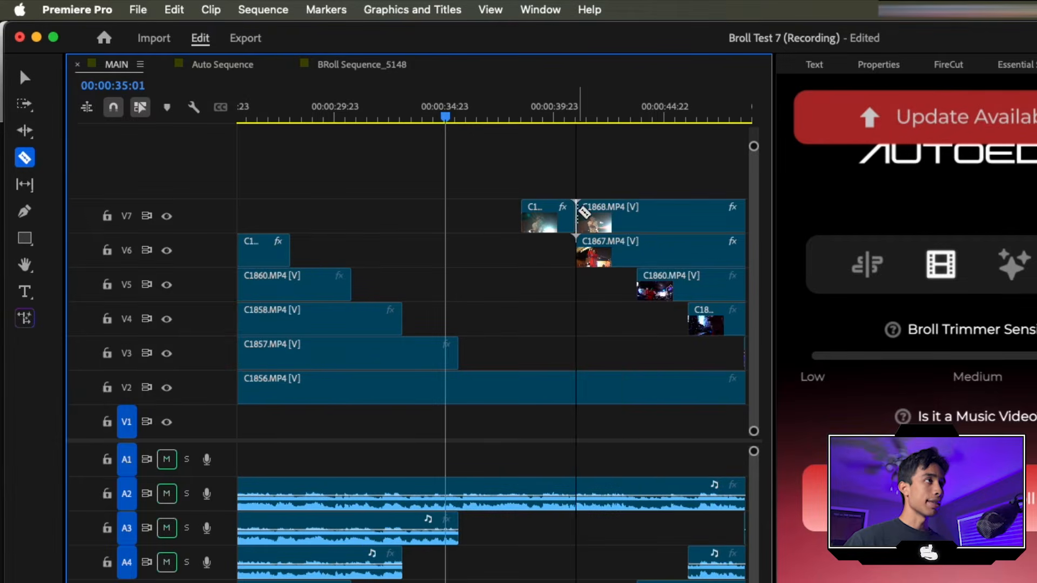
{"action": "left_click", "coordinate": [639, 252]}
{"action": "left_click", "coordinate": [688, 286]}
{"action": "scroll", "coordinate": [650, 312], "scroll_direction": "right", "scroll_amount": 3}
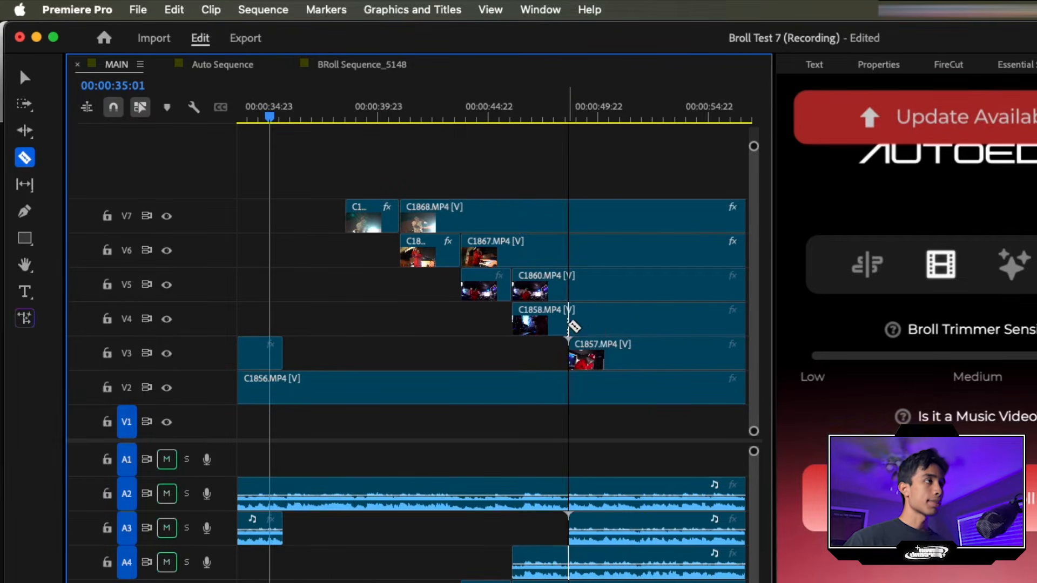
{"action": "left_click", "coordinate": [569, 324]}
{"action": "left_click", "coordinate": [626, 354]}
{"action": "key", "text": "v"}
{"action": "scroll", "coordinate": [612, 305], "scroll_direction": "right", "scroll_amount": 2}
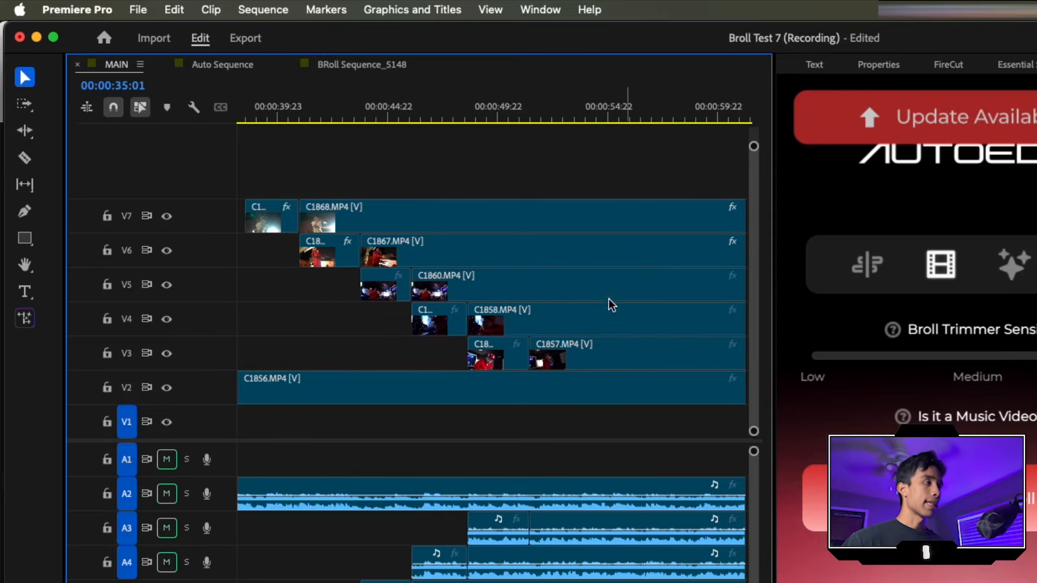
- Trim the starts of the five trailing takes together to leave a gap until about 00:00:53, and play from there
{"action": "left_click_drag", "start_coordinate": [649, 184], "coordinate": [638, 350]}
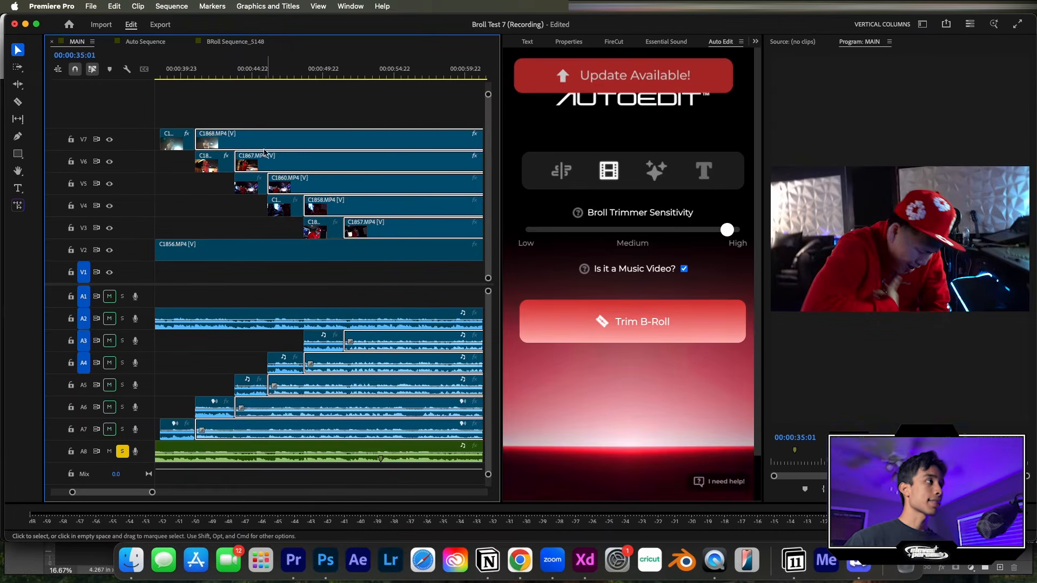
{"action": "left_click_drag", "start_coordinate": [201, 142], "coordinate": [375, 153]}
{"action": "left_click_drag", "start_coordinate": [345, 76], "coordinate": [366, 76]}
{"action": "scroll", "coordinate": [371, 106], "scroll_direction": "right", "scroll_amount": 2}
{"action": "scroll", "coordinate": [371, 106], "scroll_direction": "right", "scroll_amount": 2}
{"action": "key", "text": "space"}
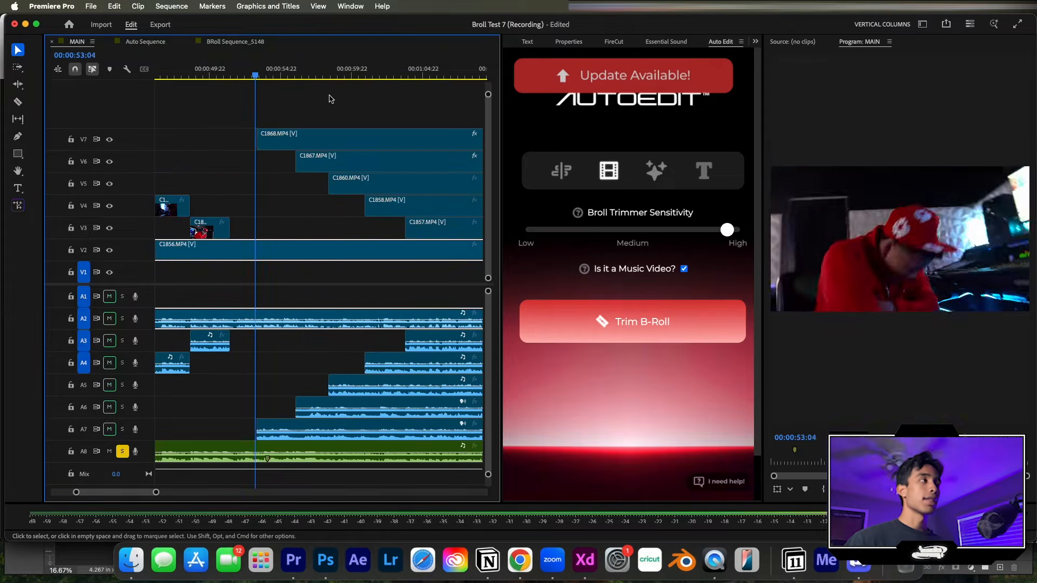
{"action": "key", "text": "space"}
- Split the takes on V7 to V3 after 00:00:53 into short staggered segments, one per track
{"action": "key", "text": "c"}
{"action": "left_click", "coordinate": [294, 139]}
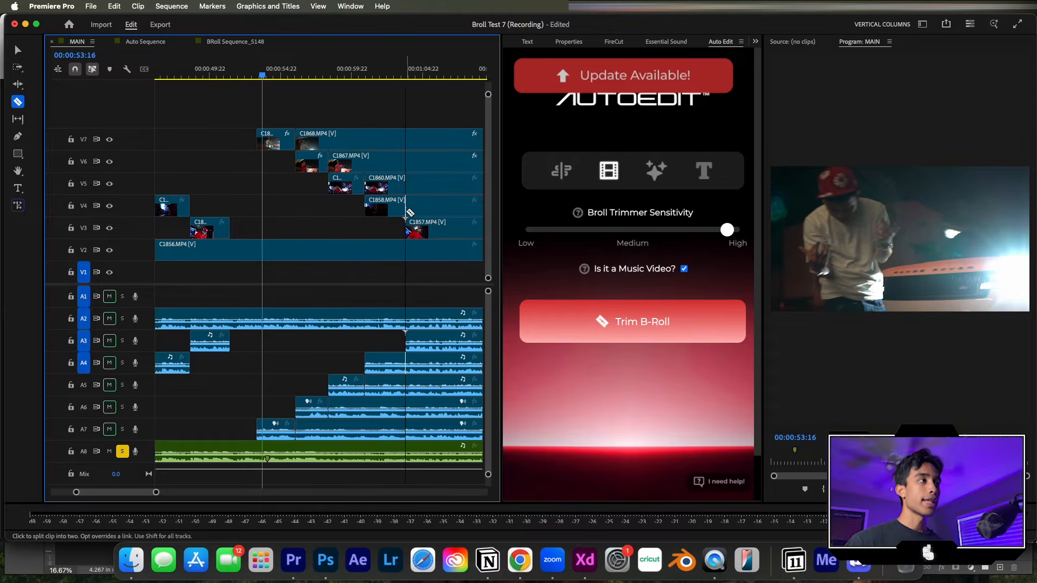
{"action": "left_click", "coordinate": [407, 211]}
{"action": "scroll", "coordinate": [335, 162], "scroll_direction": "left", "scroll_amount": 3}
{"action": "key", "text": "v"}
{"action": "left_click_drag", "start_coordinate": [397, 118], "coordinate": [387, 206]}
{"action": "left_click", "coordinate": [413, 116]}
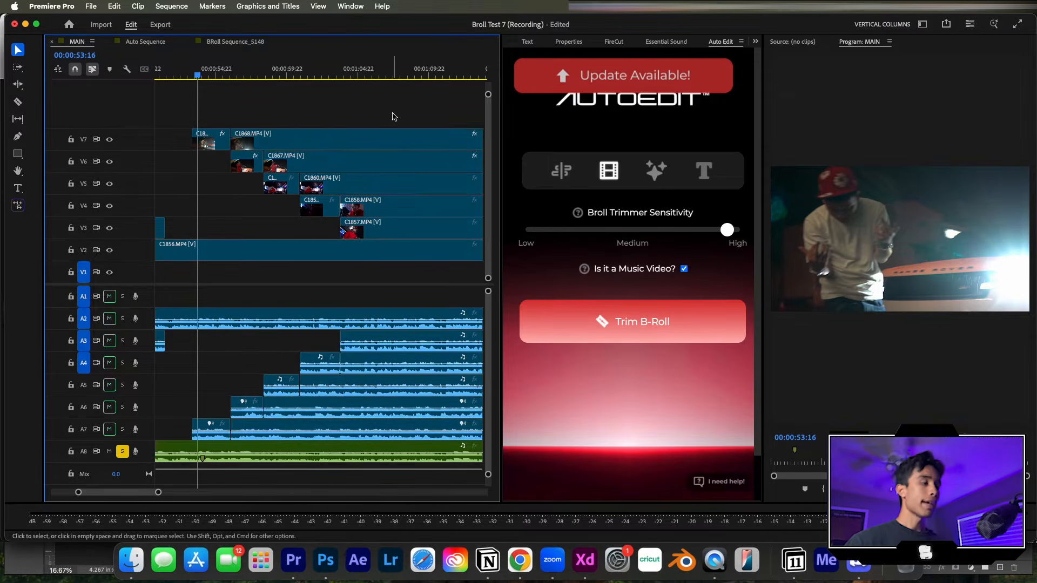
{"action": "scroll", "coordinate": [431, 213], "scroll_direction": "right", "scroll_amount": 1}
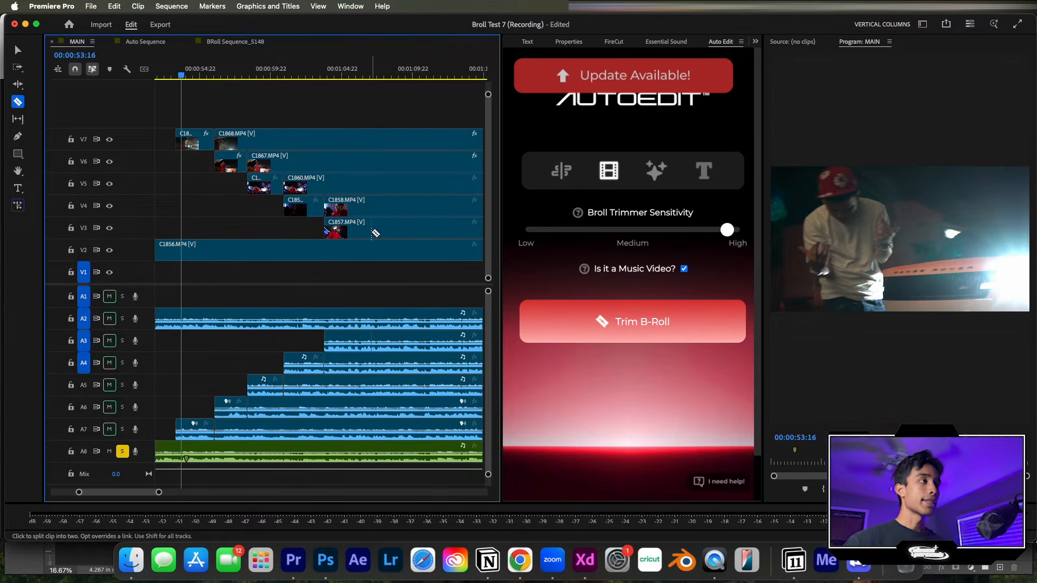
{"action": "key", "text": "v"}
- Select the five remaining long portions and trim their starts together so the first begins at about 00:01:10
{"action": "left_click_drag", "start_coordinate": [440, 120], "coordinate": [436, 212]}
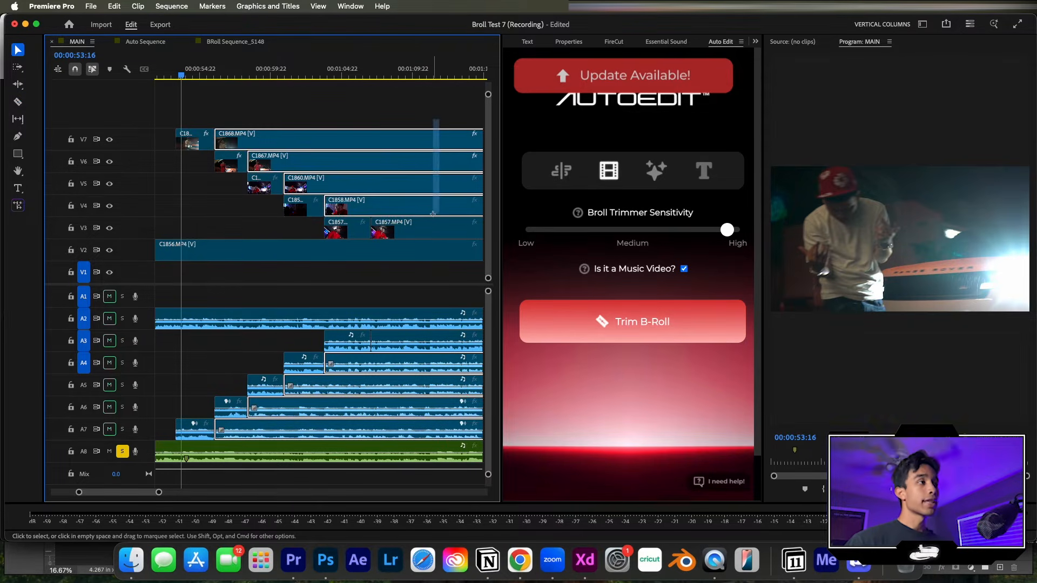
{"action": "left_click_drag", "start_coordinate": [436, 213], "coordinate": [433, 227]}
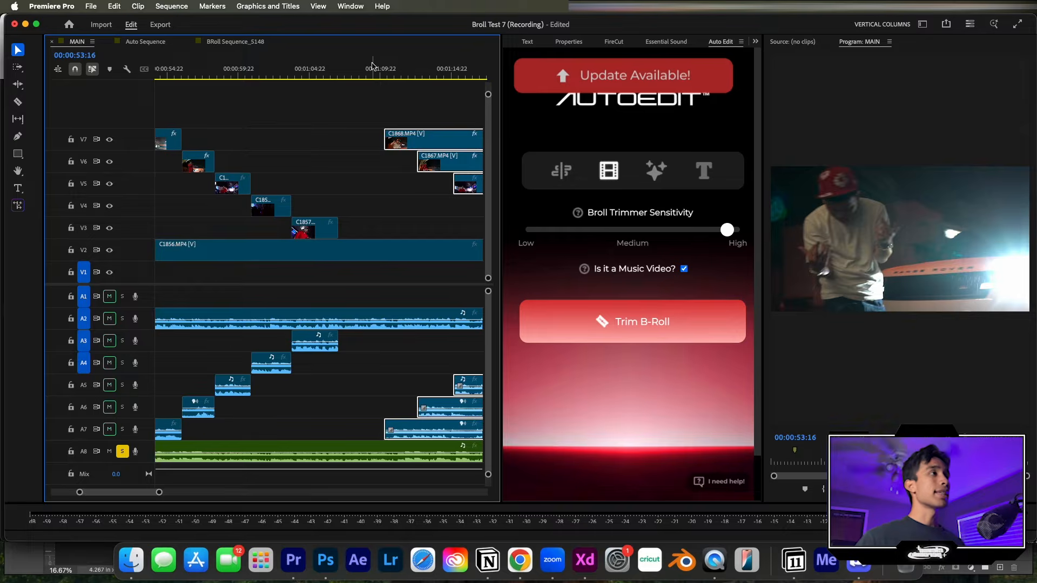
{"action": "left_click_drag", "start_coordinate": [372, 66], "coordinate": [387, 67]}
{"action": "scroll", "coordinate": [385, 96], "scroll_direction": "right", "scroll_amount": 3}
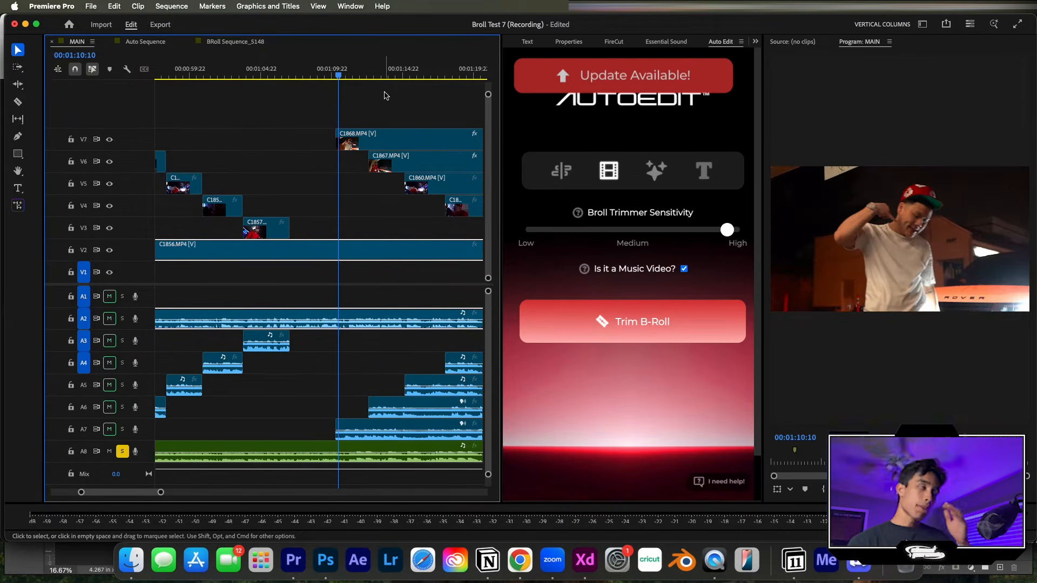
- Split the takes on V7 to V3 after 00:01:10 into another descending staircase of short segments
{"action": "key", "text": "c"}
{"action": "left_click", "coordinate": [371, 143]}
{"action": "left_click", "coordinate": [408, 160]}
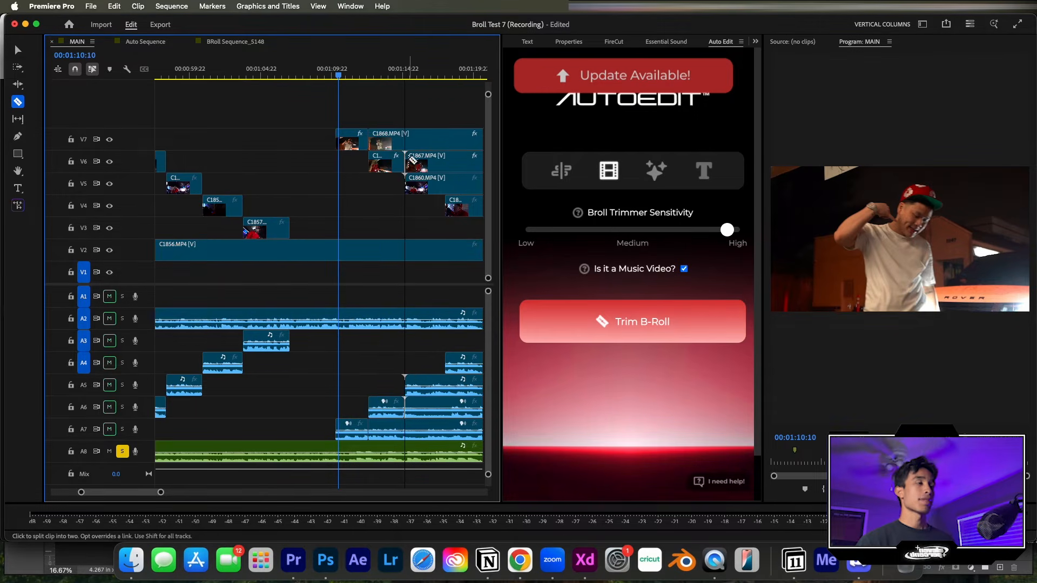
{"action": "scroll", "coordinate": [407, 161], "scroll_direction": "right", "scroll_amount": 3}
{"action": "left_click", "coordinate": [397, 187]}
{"action": "scroll", "coordinate": [448, 208], "scroll_direction": "right", "scroll_amount": 7}
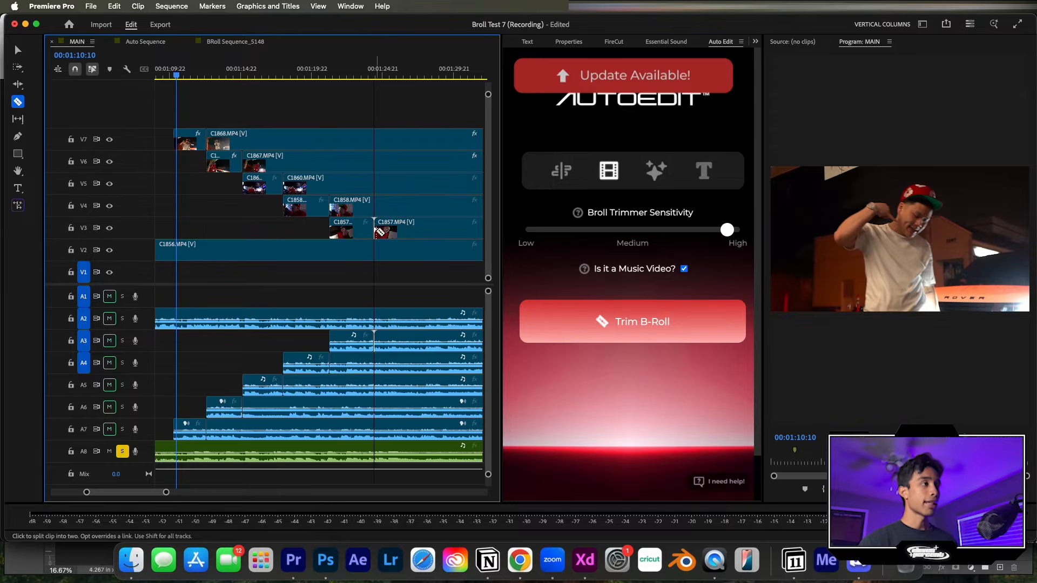
- Trim the starts of the trailing V7 to V3 takes together to about 00:01:27, and play the staggered segments
{"action": "key", "text": "v"}
{"action": "left_click_drag", "start_coordinate": [430, 115], "coordinate": [388, 232]}
{"action": "left_click_drag", "start_coordinate": [214, 142], "coordinate": [418, 143]}
{"action": "left_click_drag", "start_coordinate": [254, 75], "coordinate": [278, 74]}
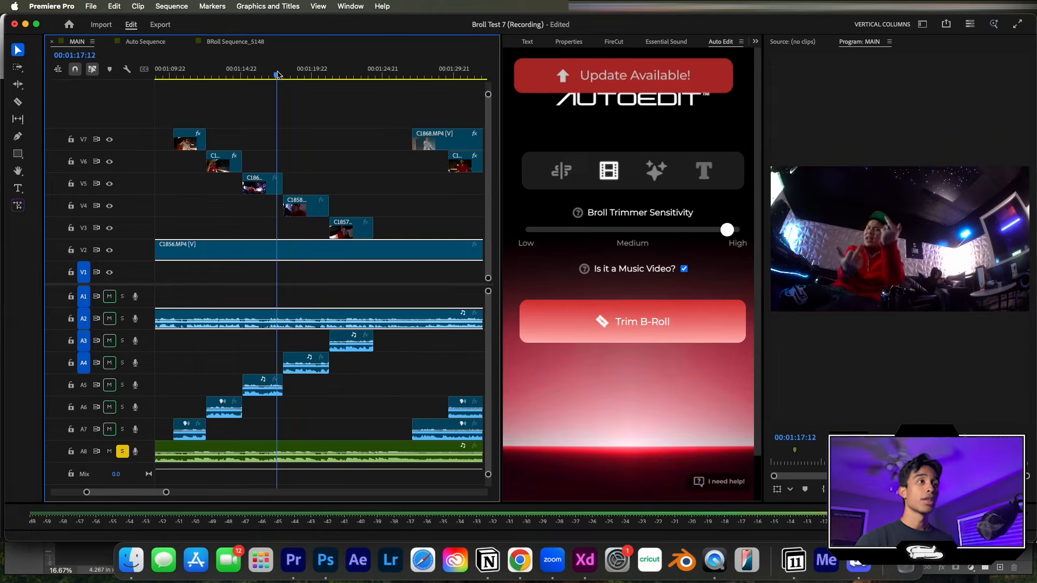
{"action": "key", "text": "space"}
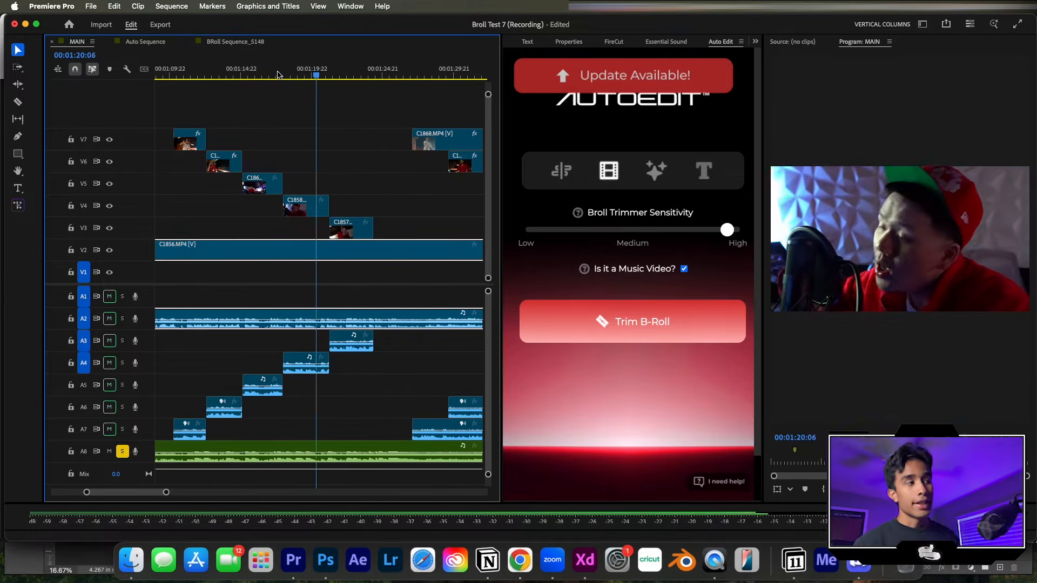
- Scrub back through the MAIN sequence and review the overall pattern of staggered takes and gaps
{"action": "key", "text": "minus"}
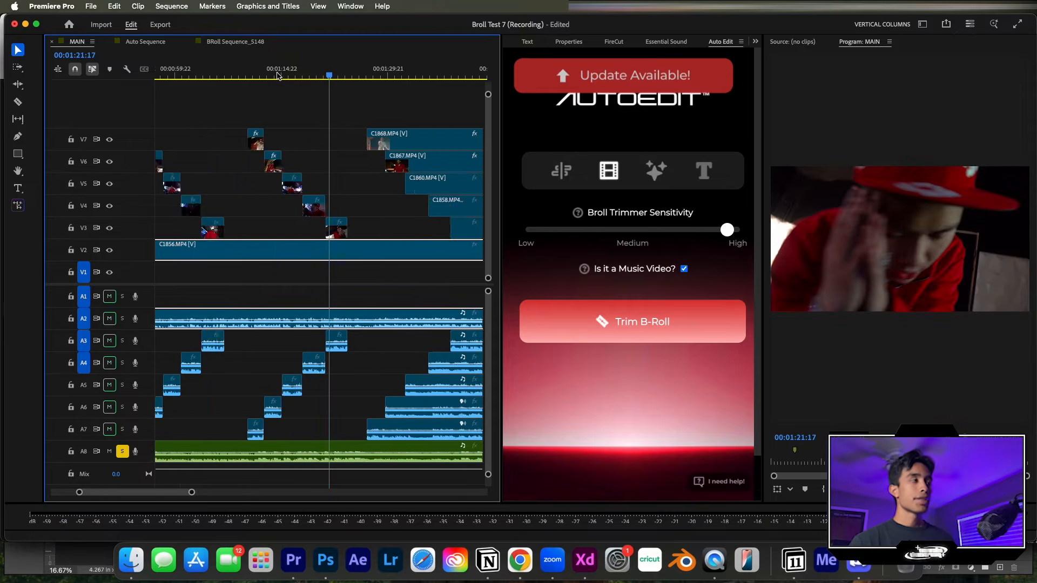
{"action": "key", "text": "minus"}
{"action": "left_click_drag", "start_coordinate": [313, 75], "coordinate": [243, 93]}
{"action": "scroll", "coordinate": [282, 104], "scroll_direction": "left", "scroll_amount": 2}
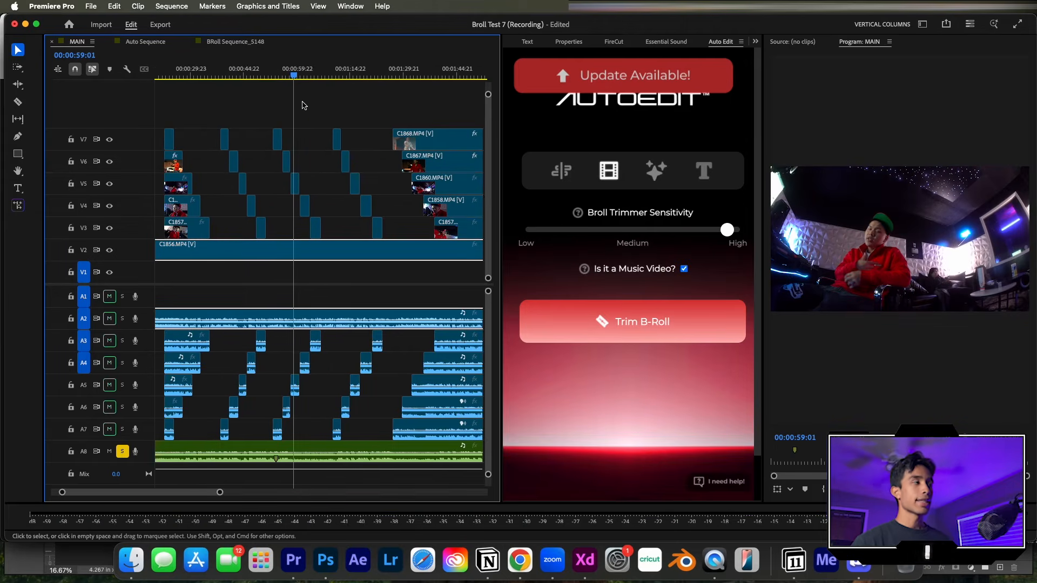
{"action": "scroll", "coordinate": [304, 105], "scroll_direction": "left", "scroll_amount": 2}
{"action": "scroll", "coordinate": [359, 97], "scroll_direction": "right", "scroll_amount": 4}
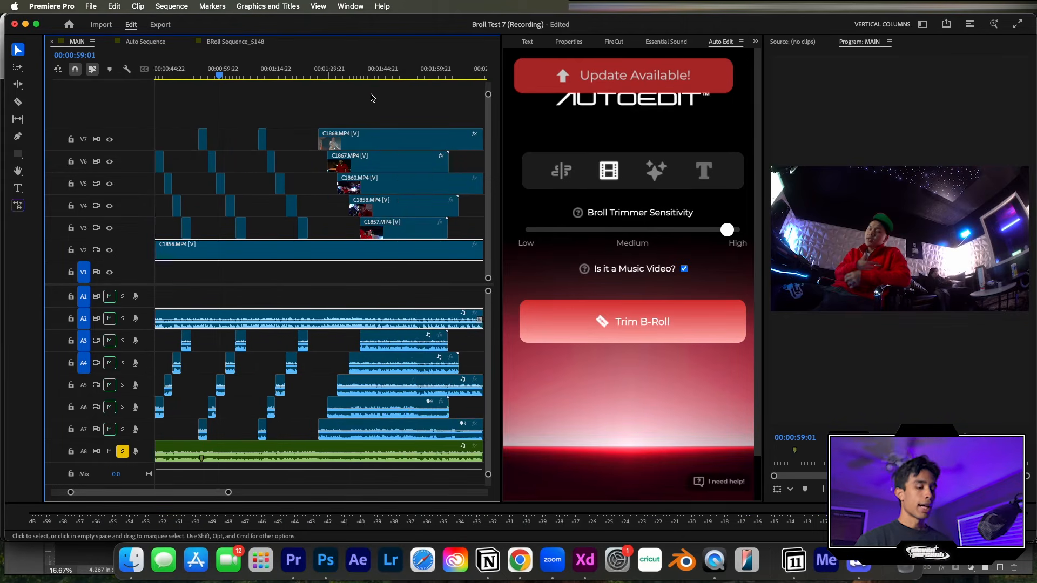
- Compare MAIN with the Auto Sequence by scrubbing both timelines and playing part of the automatic edit
{"action": "scroll", "coordinate": [371, 97], "scroll_direction": "left", "scroll_amount": 4}
{"action": "left_click", "coordinate": [424, 76]}
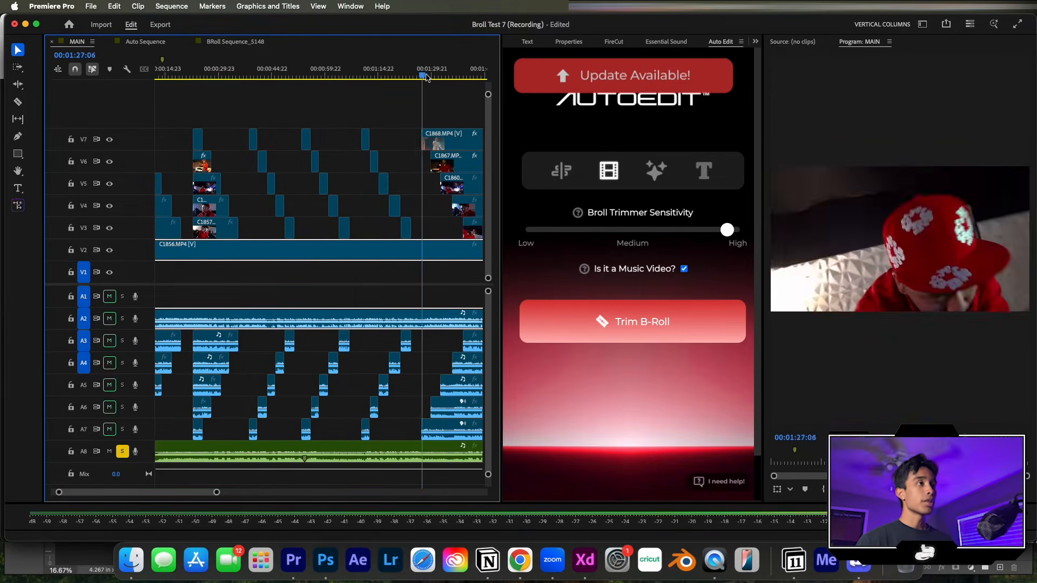
{"action": "left_click", "coordinate": [151, 41]}
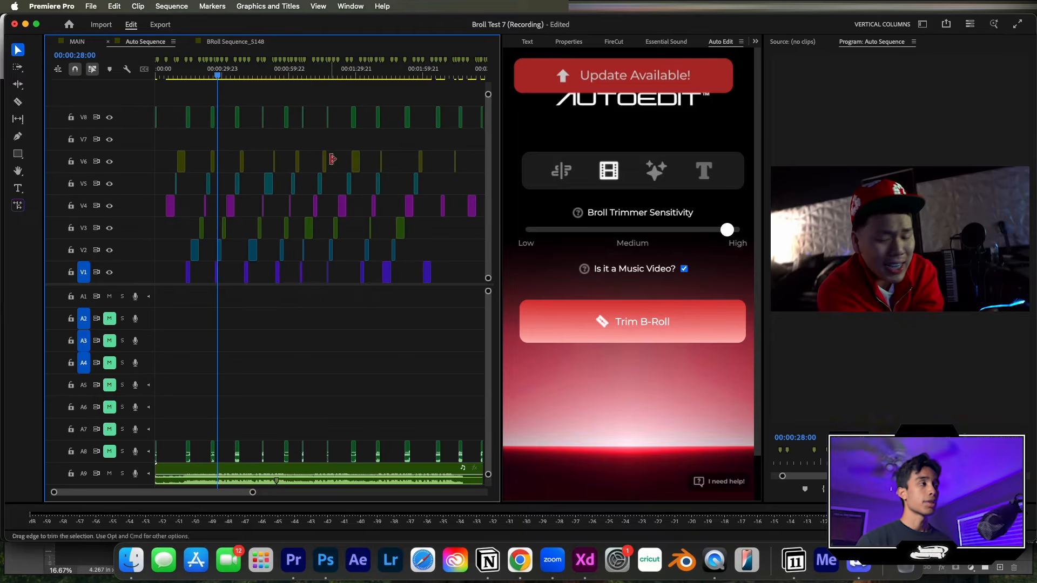
{"action": "left_click_drag", "start_coordinate": [217, 76], "coordinate": [261, 72]}
{"action": "key", "text": "space"}
{"action": "key", "text": "space"}
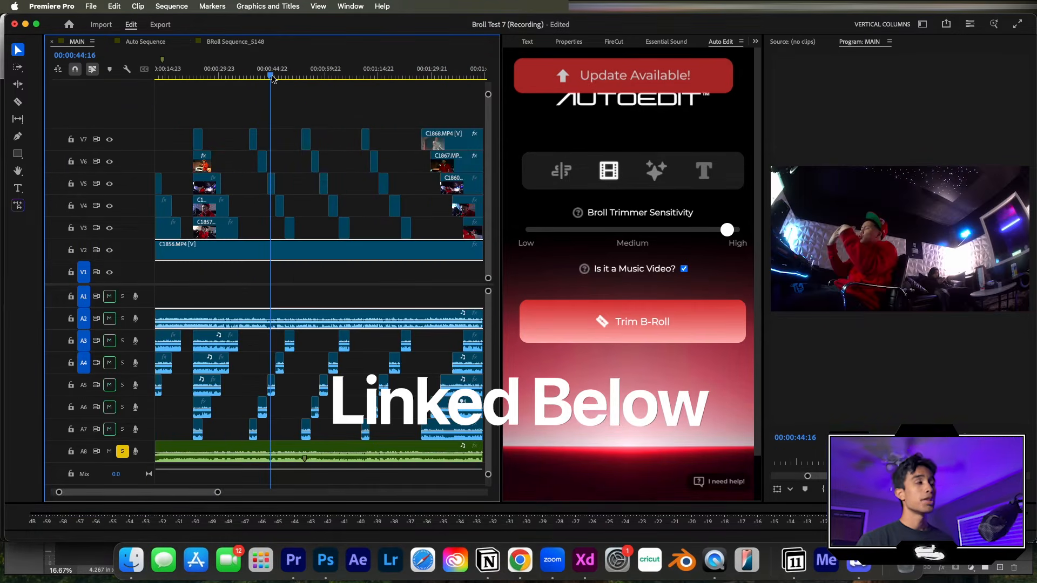
{"action": "left_click_drag", "start_coordinate": [272, 79], "coordinate": [260, 76]}
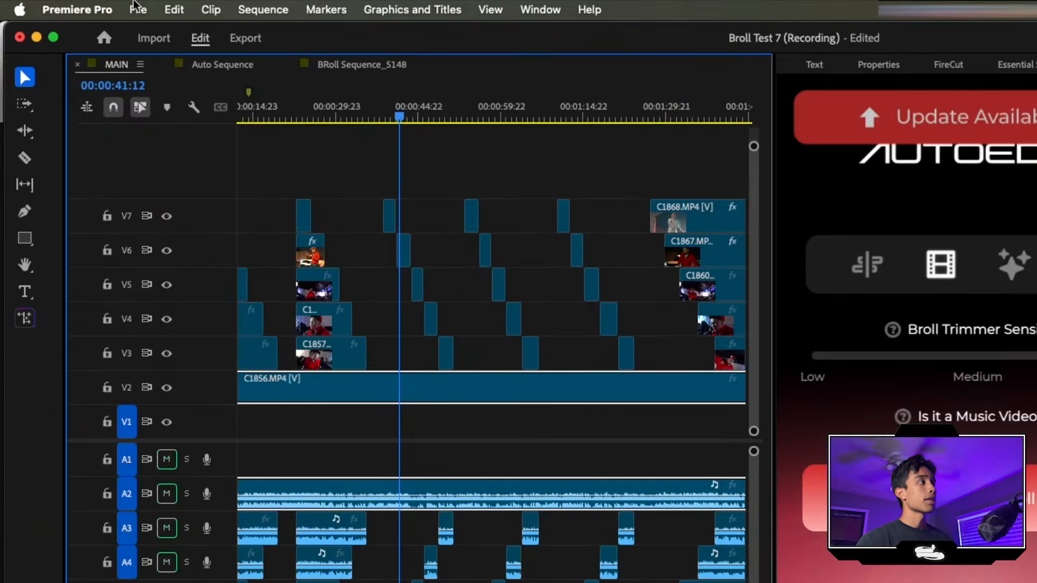
- Create a sequence named BROLL
{"action": "left_click", "coordinate": [91, 6]}
{"action": "mouse_move", "coordinate": [205, 22]}
{"action": "left_click", "coordinate": [434, 87]}
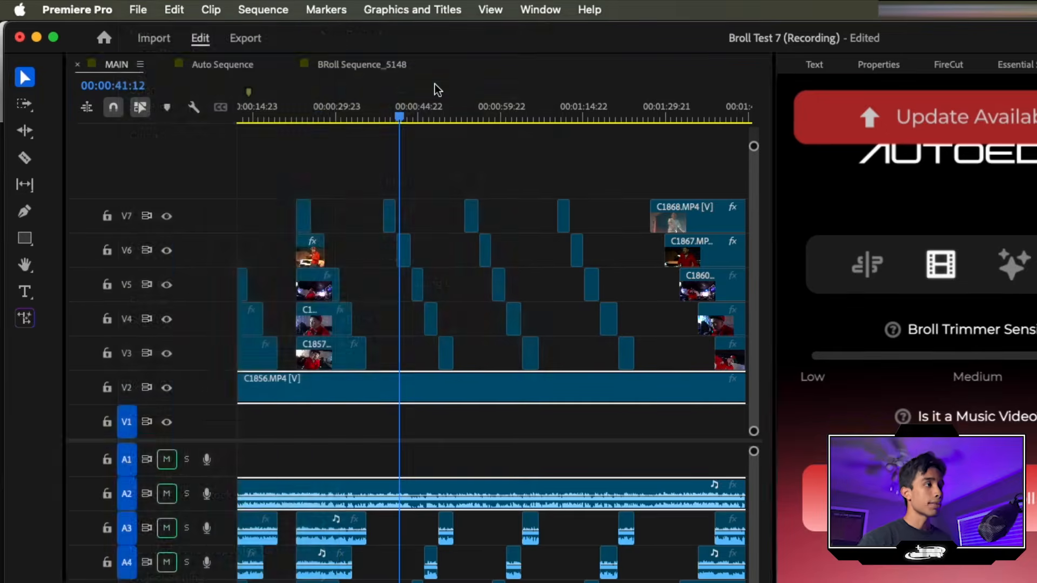
{"action": "type", "text": "V"}
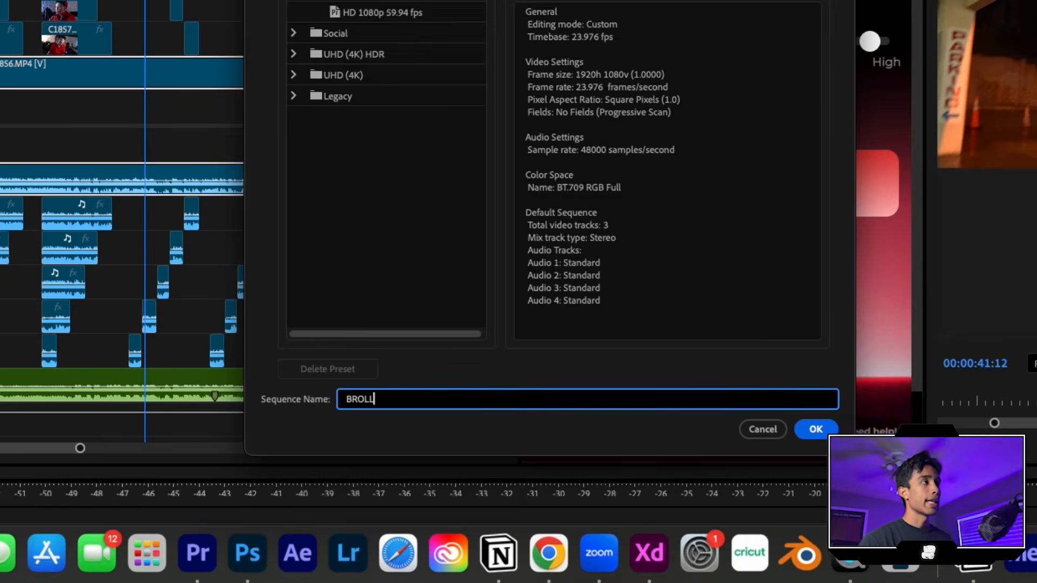
{"action": "type", "text": "ROLL"}
{"action": "key", "text": "Return"}
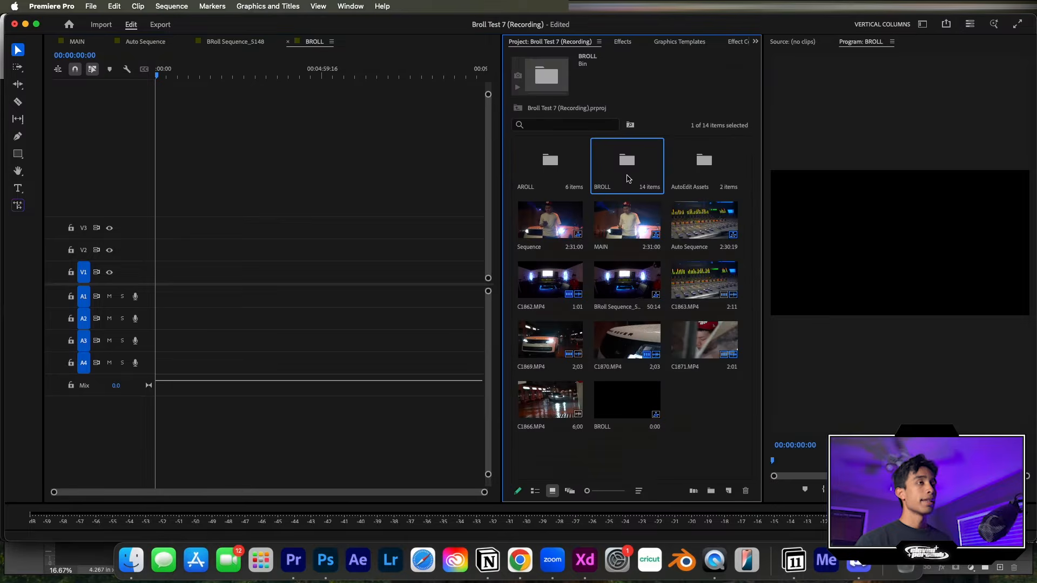
- Place all clips of the BROLL bin in the new sequence and change the sequence settings to match the clips
{"action": "left_click", "coordinate": [680, 41]}
{"action": "left_click", "coordinate": [559, 43]}
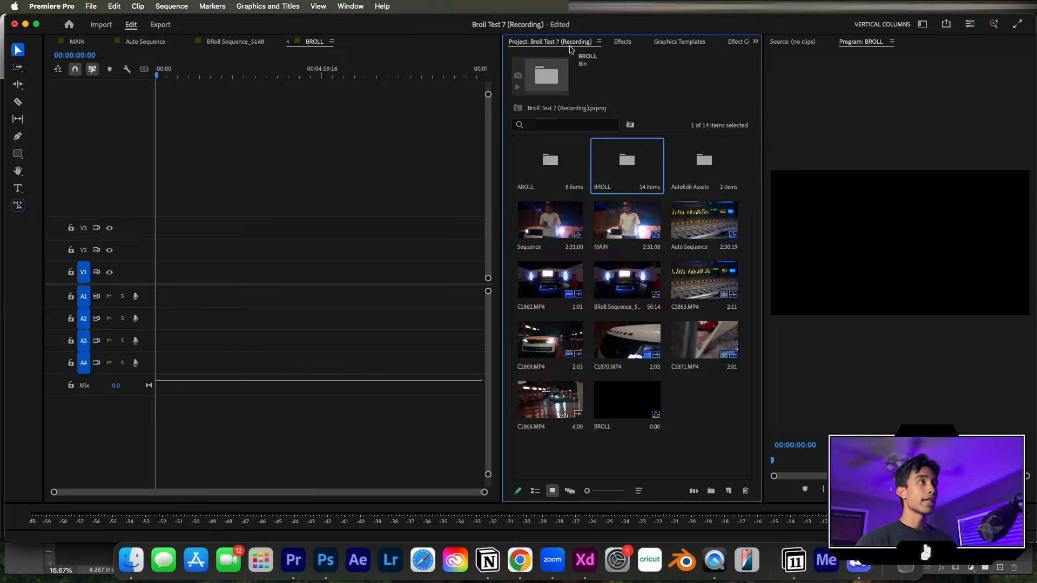
{"action": "left_click_drag", "start_coordinate": [617, 171], "coordinate": [146, 256]}
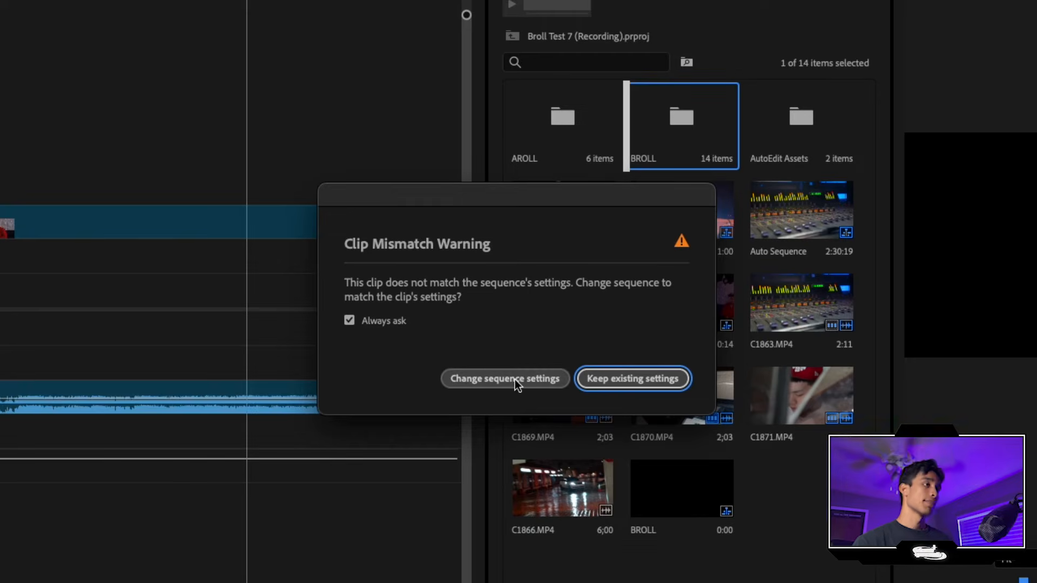
{"action": "left_click", "coordinate": [514, 379]}
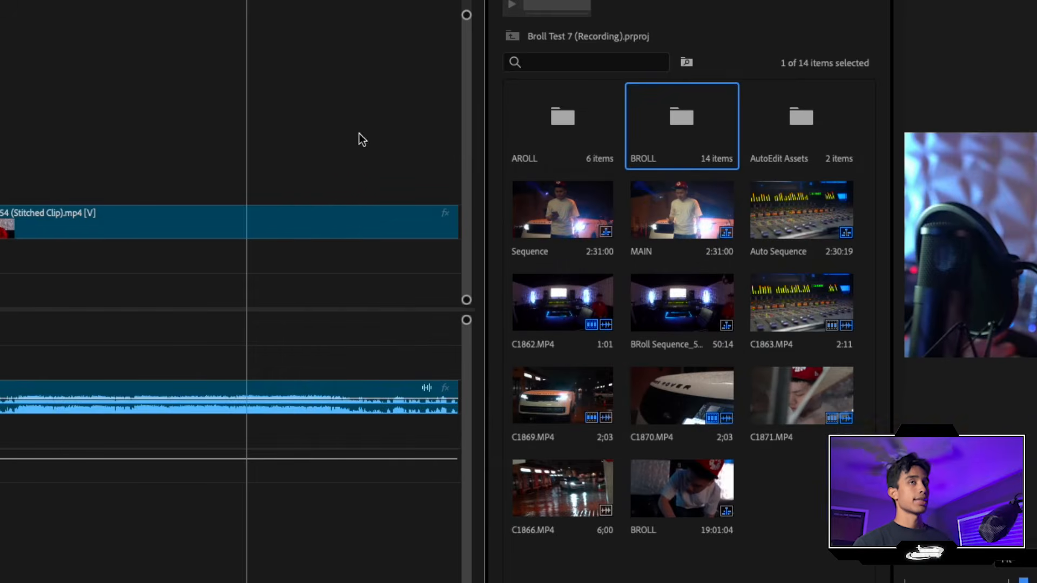
- Scrub and play through the B-roll clips in the BROLL sequence to look for usable footage
{"action": "left_click_drag", "start_coordinate": [347, 75], "coordinate": [222, 104]}
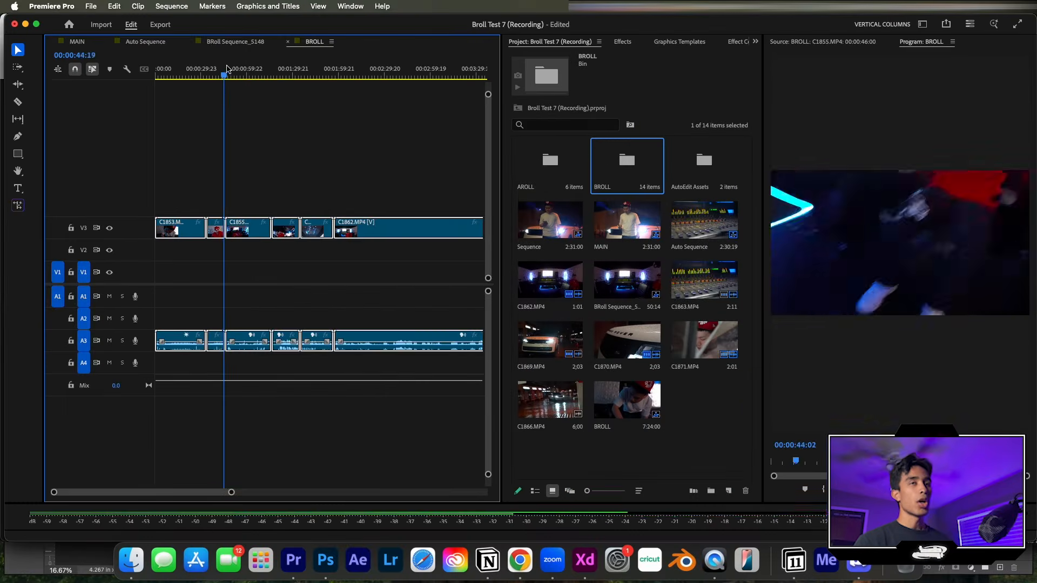
{"action": "left_click_drag", "start_coordinate": [227, 76], "coordinate": [443, 85]}
{"action": "key", "text": "equal"}
{"action": "key", "text": "equal"}
{"action": "scroll", "coordinate": [440, 97], "scroll_direction": "right", "scroll_amount": 4}
{"action": "key", "text": "space"}
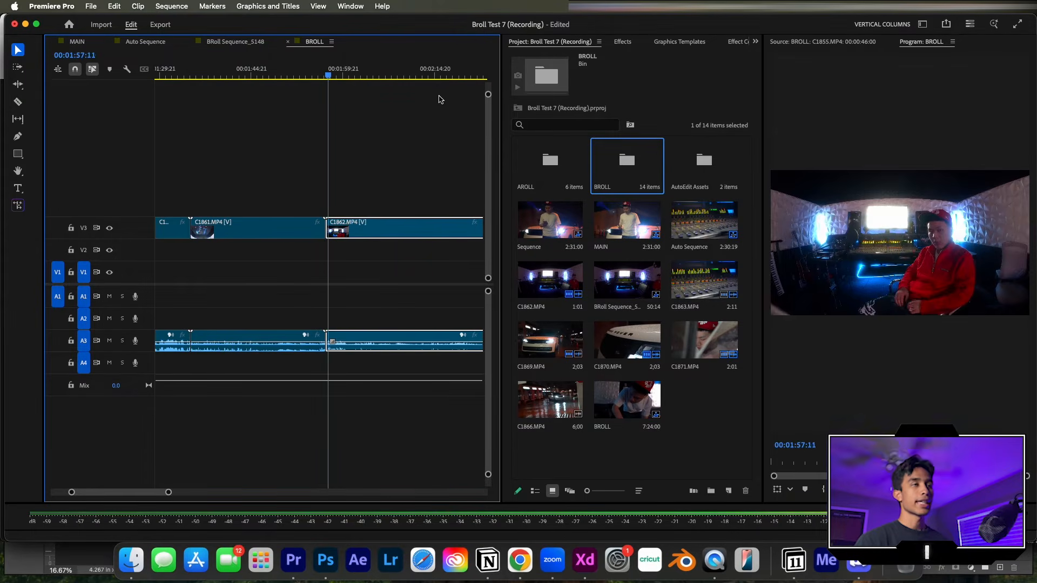
{"action": "left_click", "coordinate": [346, 85]}
{"action": "key", "text": "minus"}
{"action": "key", "text": "minus"}
{"action": "key", "text": "minus"}
- Cut the C1863 clip at 00:04:12:03 and 00:04:15:03 and delete the section between the cuts
{"action": "left_click_drag", "start_coordinate": [335, 74], "coordinate": [301, 82]}
{"action": "key", "text": "equal"}
{"action": "key", "text": "equal"}
{"action": "key", "text": "equal"}
{"action": "key", "text": "equal"}
{"action": "key", "text": "space"}
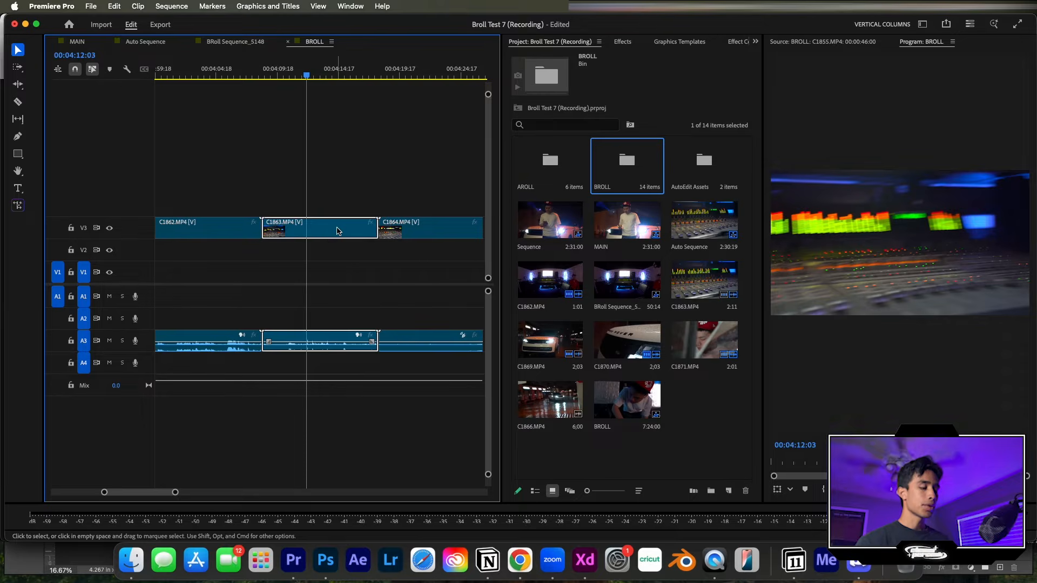
{"action": "key", "text": "a"}
{"action": "left_click_drag", "start_coordinate": [308, 76], "coordinate": [346, 79]}
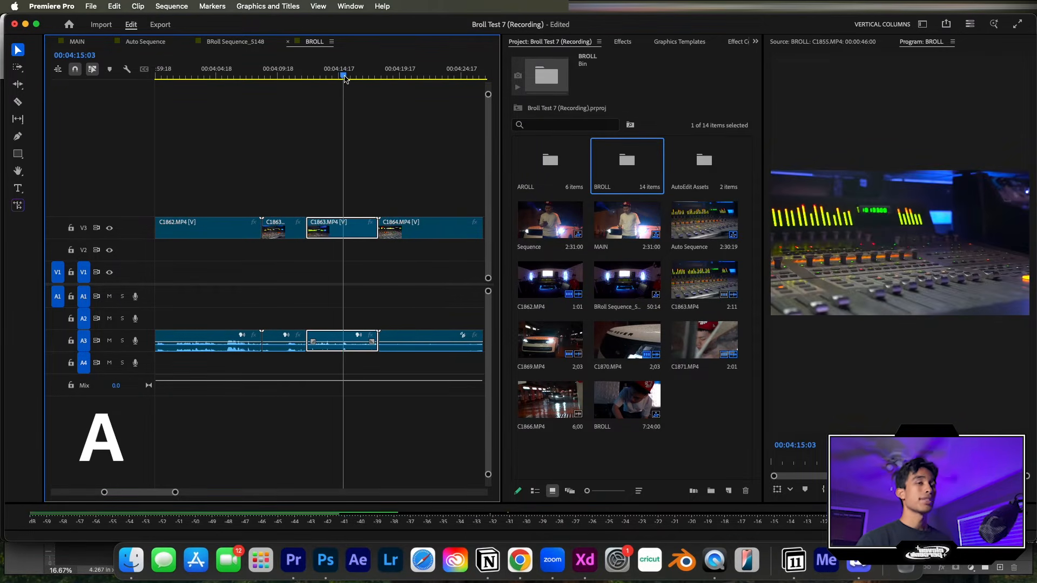
{"action": "key", "text": "a"}
{"action": "key", "text": "Delete"}
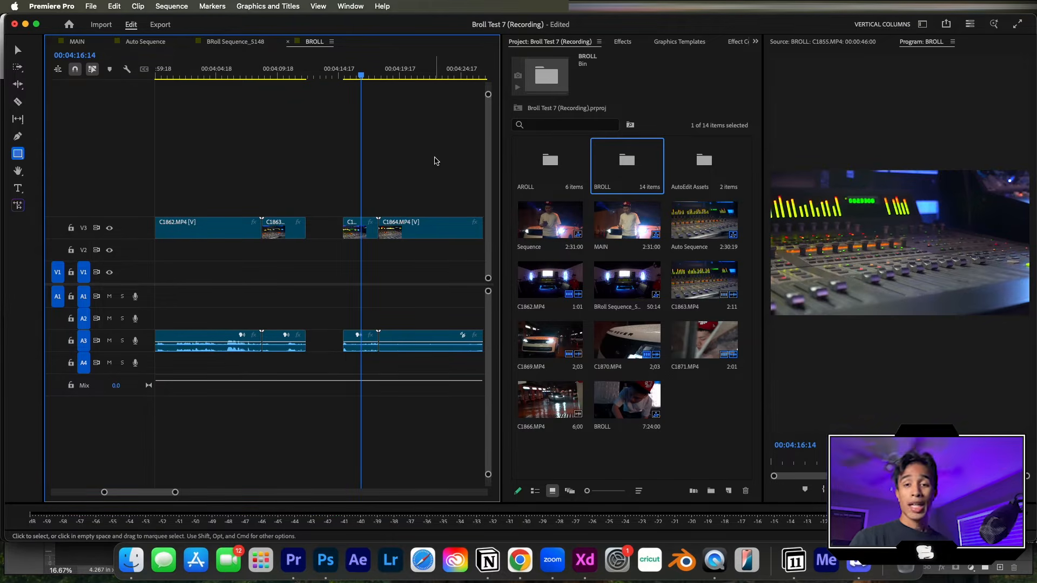
- Ripple trim the end of the remaining C1863 piece to about 00:04:16:14 and scrub into C1864
{"action": "left_click_drag", "start_coordinate": [353, 66], "coordinate": [414, 65]}
{"action": "key", "text": "w"}
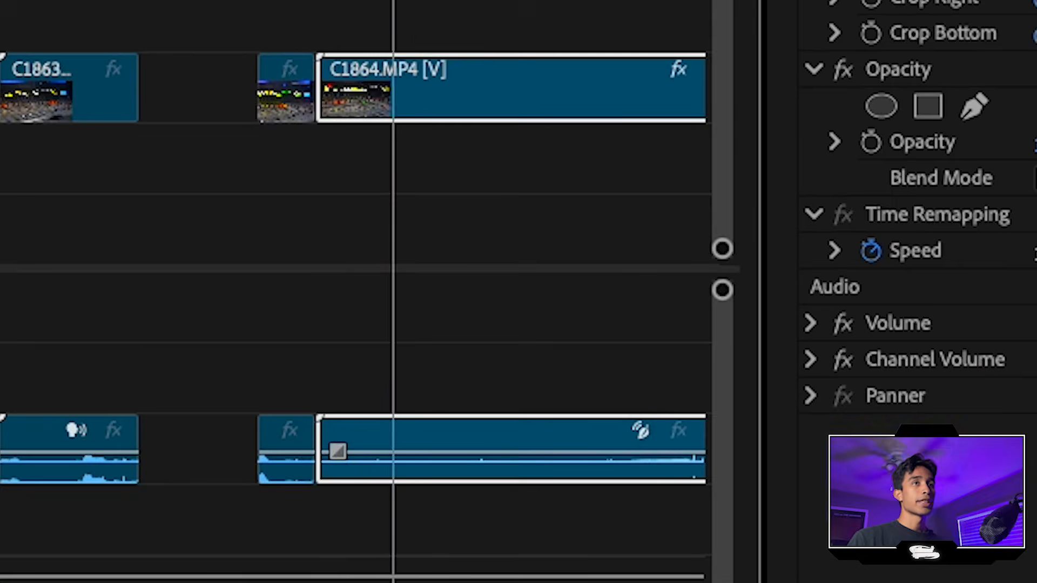
{"action": "left_click_drag", "start_coordinate": [385, 66], "coordinate": [398, 65]}
{"action": "left_click_drag", "start_coordinate": [432, 1], "coordinate": [381, 1]}
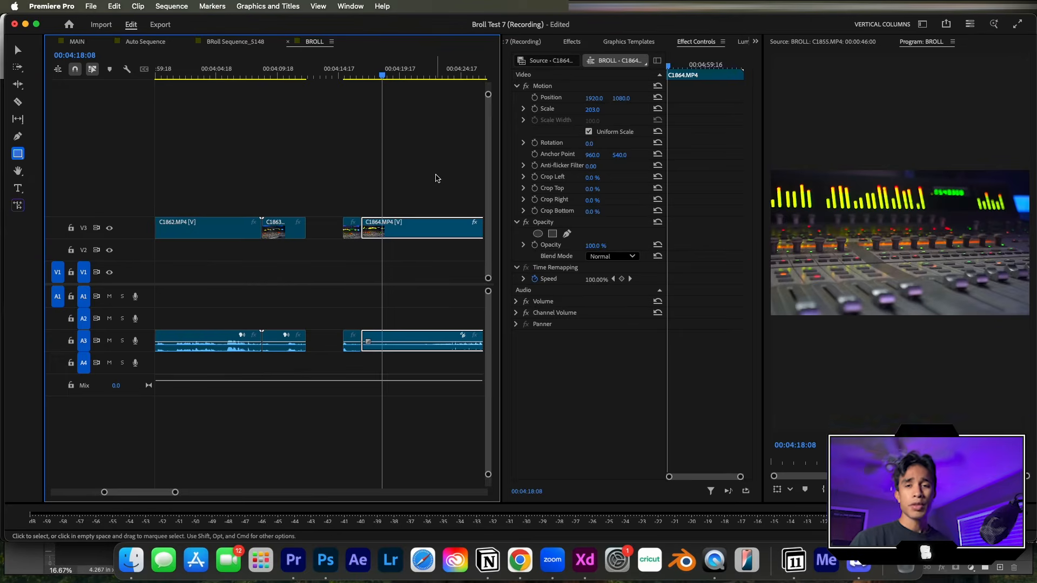
{"action": "left_click", "coordinate": [428, 214]}
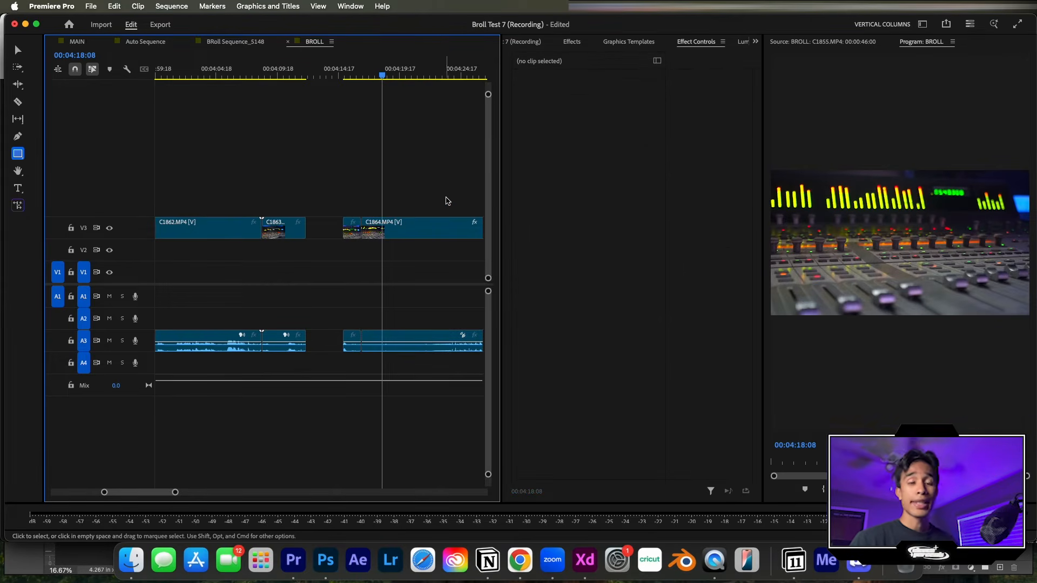
- Open the keyboard shortcuts settings and search the commands for "rippl"
{"action": "scroll", "coordinate": [458, 167], "scroll_direction": "left", "scroll_amount": 3}
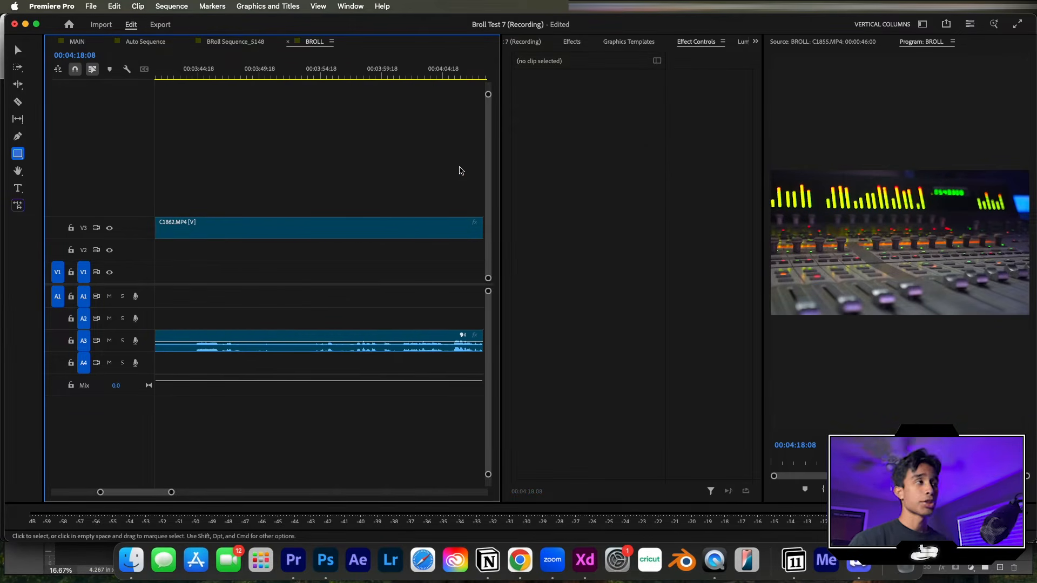
{"action": "scroll", "coordinate": [459, 170], "scroll_direction": "down", "scroll_amount": 5}
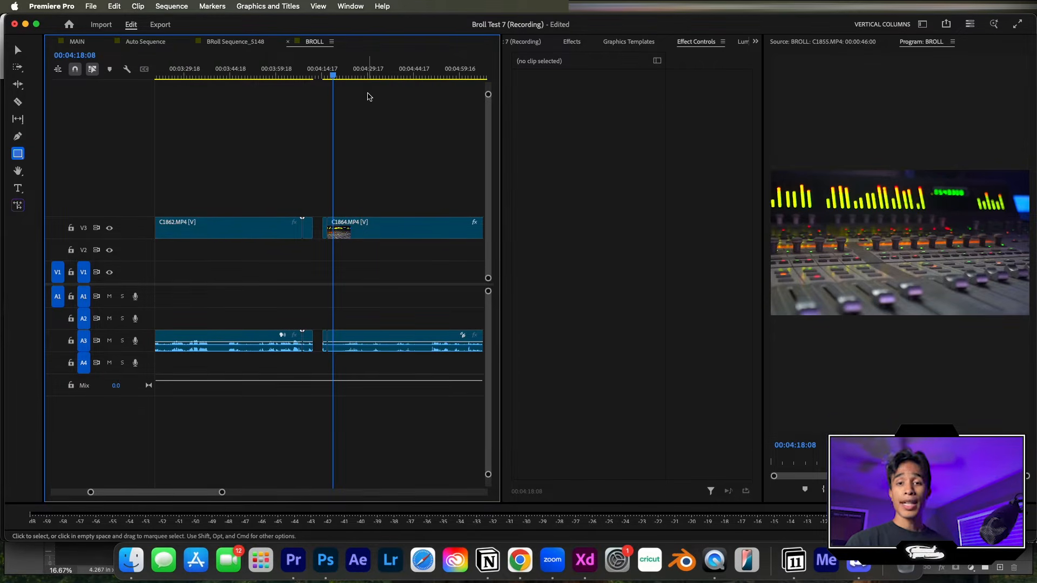
{"action": "left_click", "coordinate": [351, 6]}
{"action": "mouse_move", "coordinate": [364, 50]}
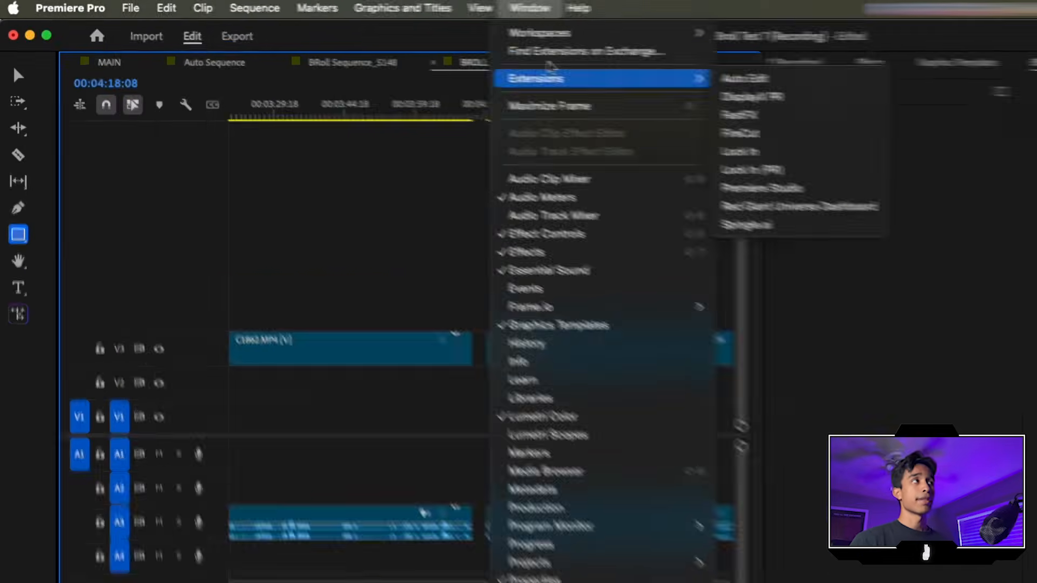
{"action": "left_click", "coordinate": [70, 8]}
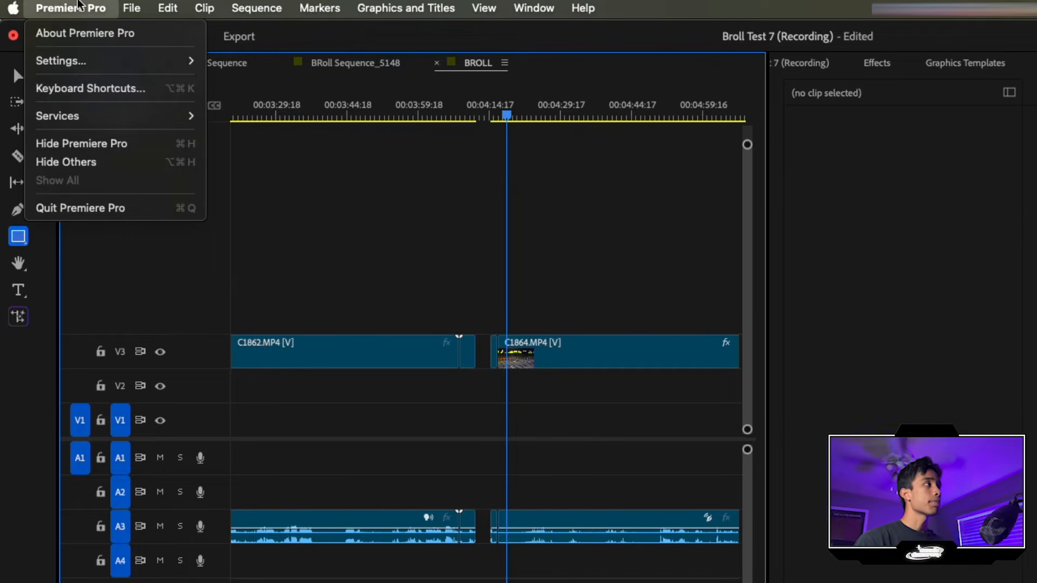
{"action": "left_click", "coordinate": [78, 98]}
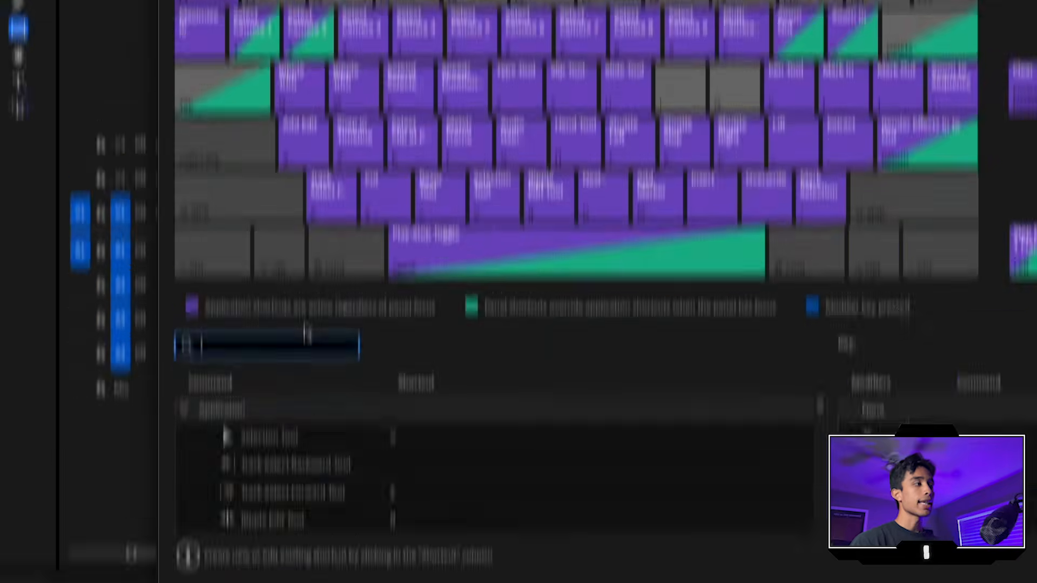
{"action": "scroll", "coordinate": [301, 432], "scroll_direction": "down", "scroll_amount": 5}
{"action": "scroll", "coordinate": [302, 432], "scroll_direction": "up", "scroll_amount": 3}
{"action": "type", "text": "rippl"}
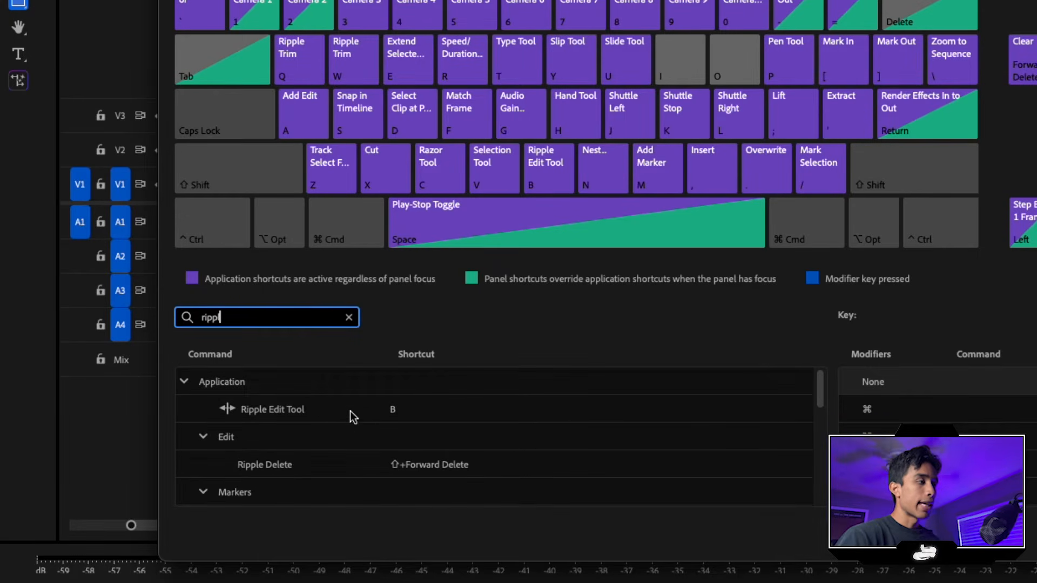
- Try replacing the Ripple Edit Tool's shortcut B with R, clear it again, and dismiss the keyboard shortcuts settings
{"action": "left_click", "coordinate": [400, 413]}
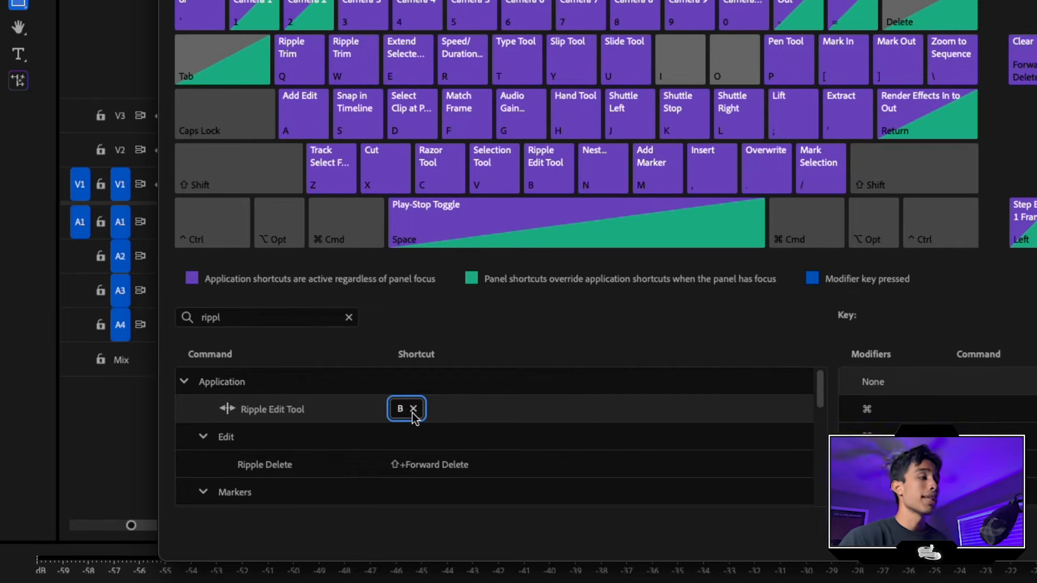
{"action": "left_click", "coordinate": [414, 409]}
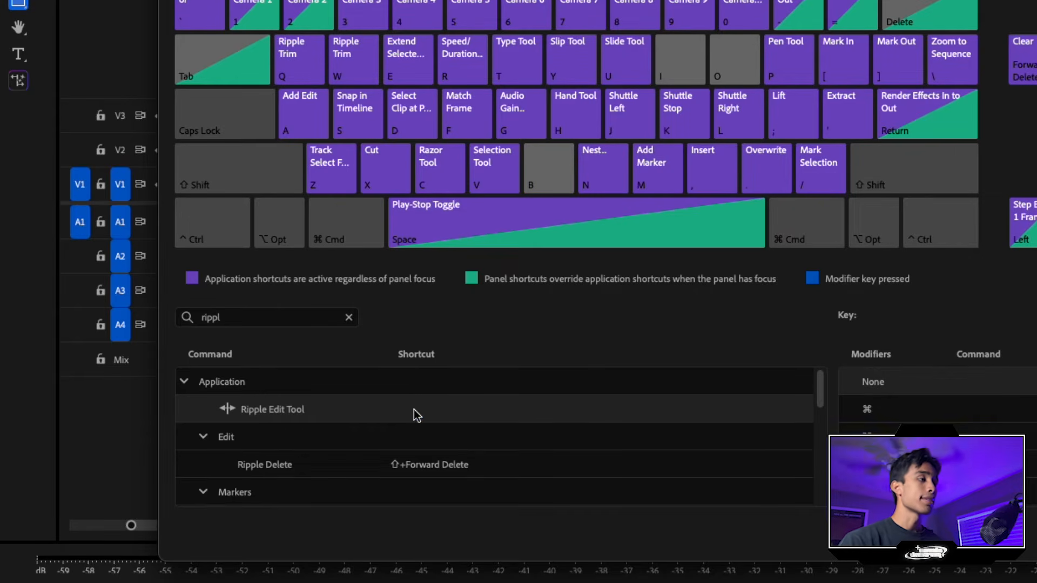
{"action": "key", "text": "r"}
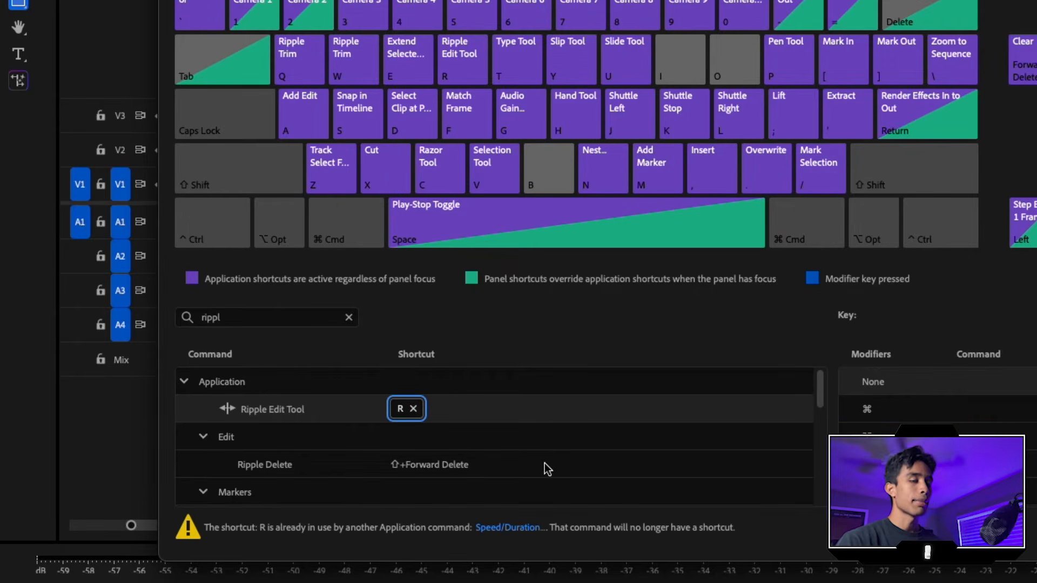
{"action": "left_click", "coordinate": [414, 409]}
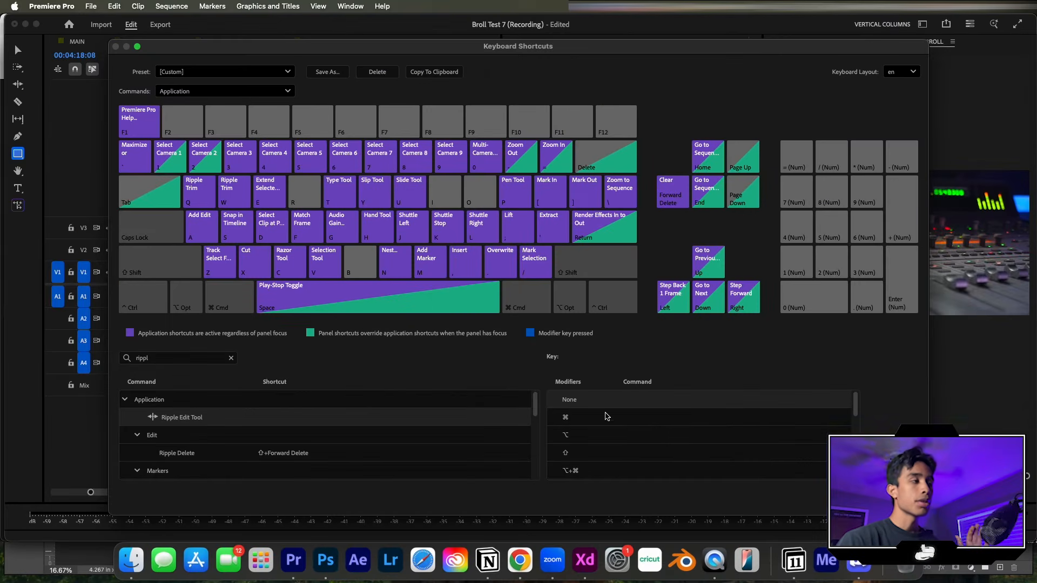
{"action": "scroll", "coordinate": [452, 441], "scroll_direction": "down", "scroll_amount": 1}
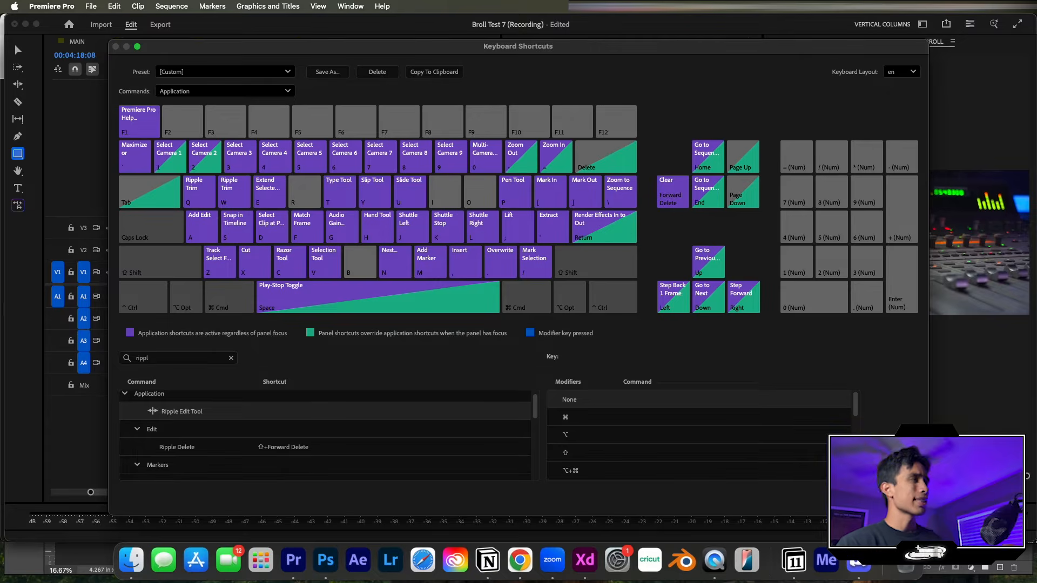
{"action": "key", "text": "Escape"}
- Undo the last timeline change and split the C1864 clip at about 00:04:23
{"action": "scroll", "coordinate": [391, 162], "scroll_direction": "right", "scroll_amount": 2}
{"action": "key", "text": "v"}
{"action": "left_click_drag", "start_coordinate": [322, 229], "coordinate": [330, 227]}
{"action": "left_click_drag", "start_coordinate": [333, 77], "coordinate": [302, 70]}
{"action": "key", "text": "super+z"}
{"action": "key", "text": "super+k"}
{"action": "key", "text": "equal"}
{"action": "key", "text": "equal"}
{"action": "scroll", "coordinate": [672, 41], "scroll_direction": "down", "scroll_amount": 6}
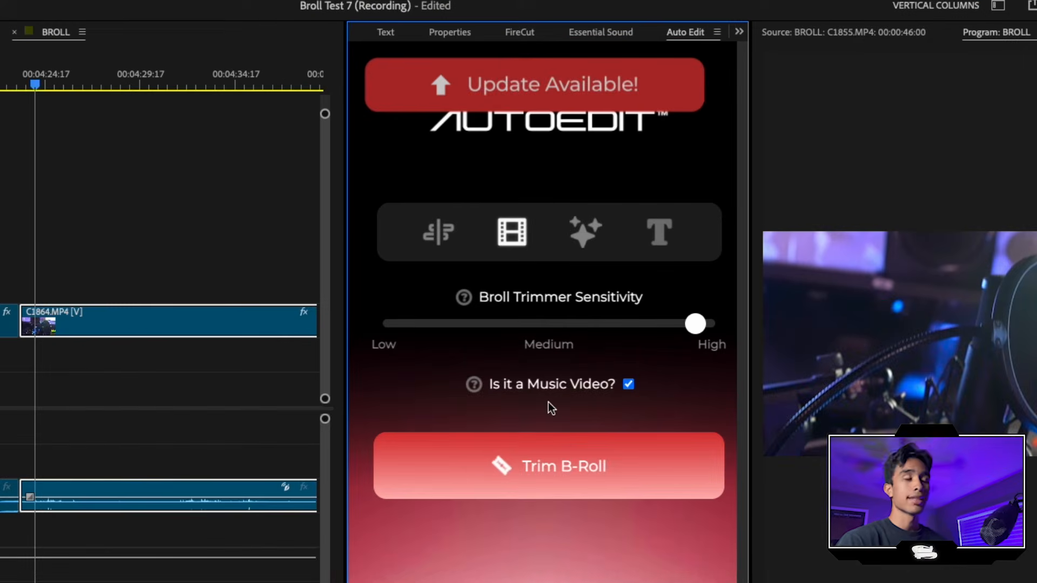
- Import C1862.MP4 to C1866.MP4 from the 18BabyL Music Video folder as B-roll in Auto Edit's file upload section
{"action": "left_click", "coordinate": [160, 302]}
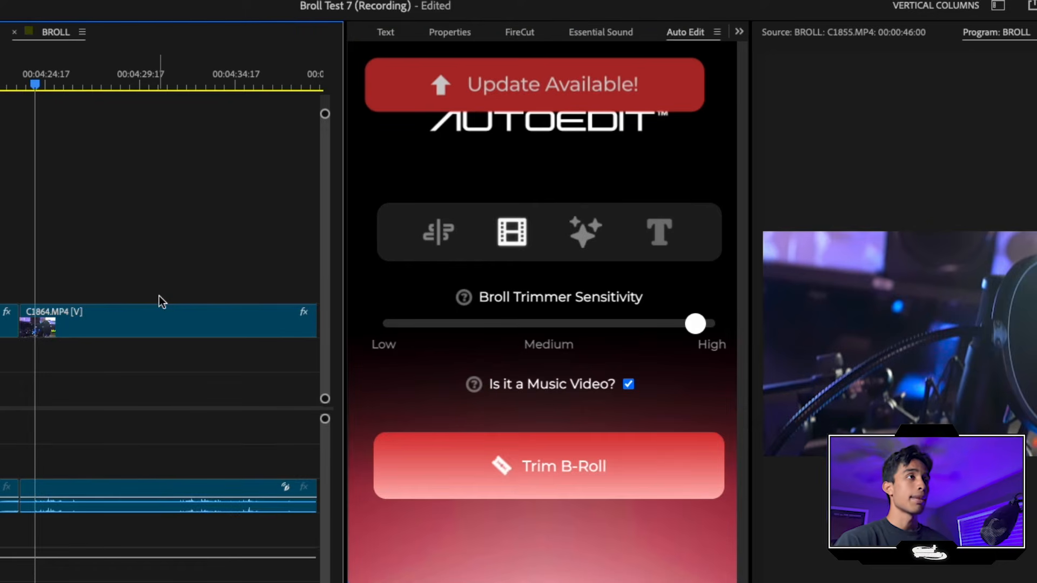
{"action": "left_click", "coordinate": [435, 242]}
{"action": "left_click", "coordinate": [517, 569]}
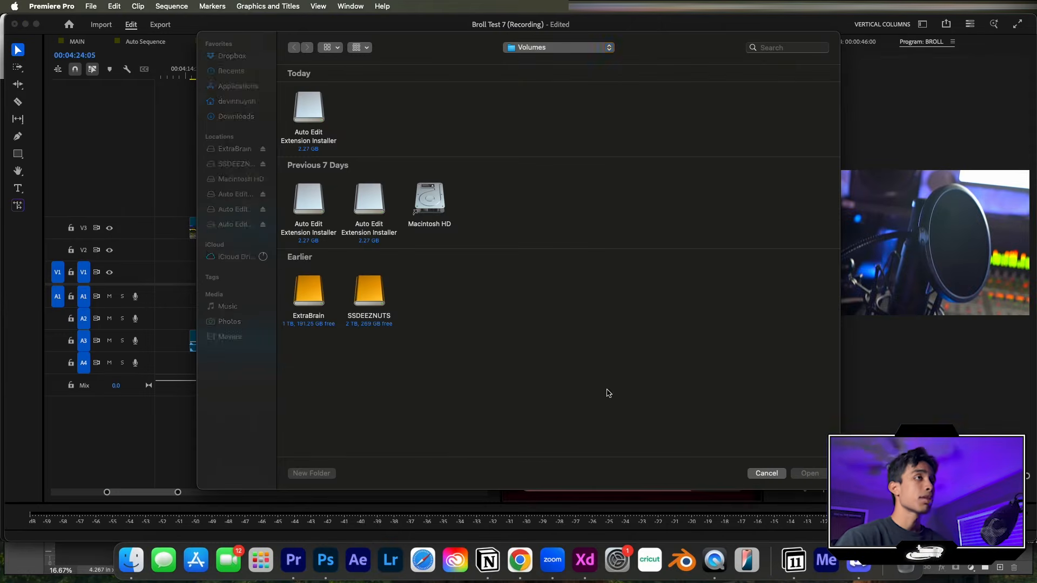
{"action": "left_click", "coordinate": [594, 46]}
{"action": "left_click", "coordinate": [573, 103]}
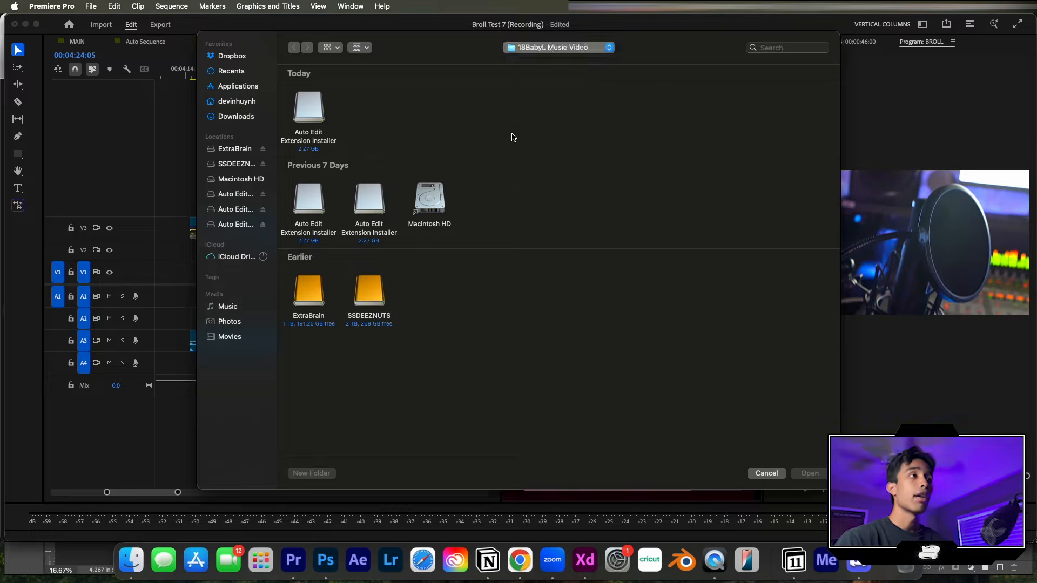
{"action": "left_click_drag", "start_coordinate": [301, 339], "coordinate": [568, 391]}
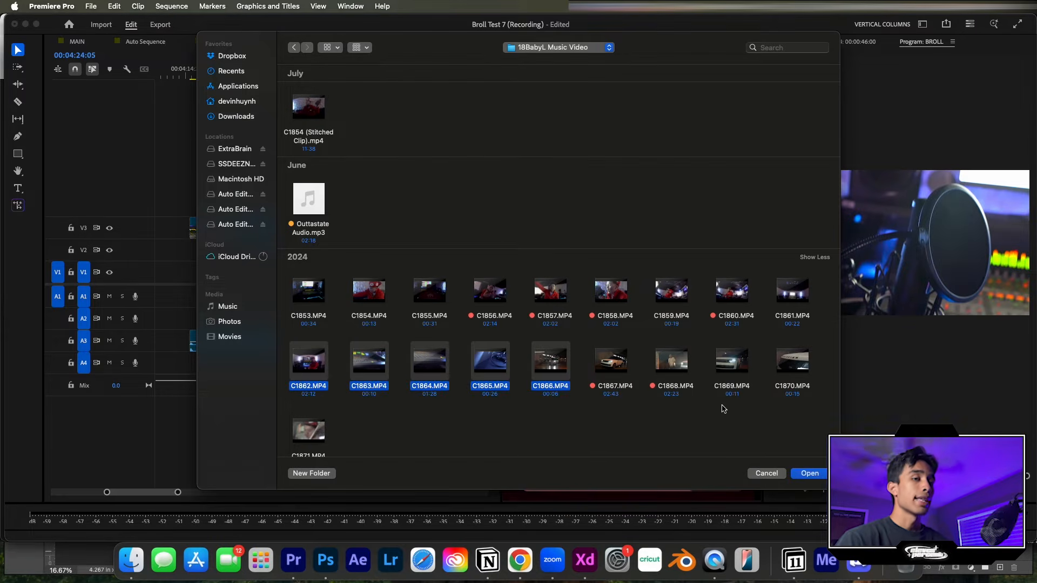
{"action": "left_click", "coordinate": [807, 473]}
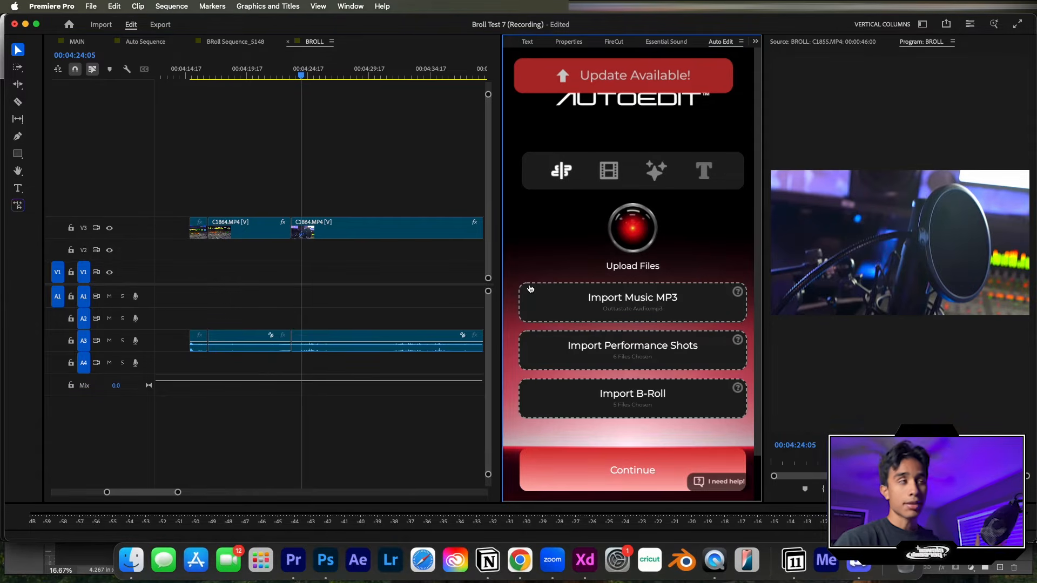
- Open BRoll Sequence_5148, mute its A1 audio track, and skim through its clips
{"action": "left_click", "coordinate": [244, 41]}
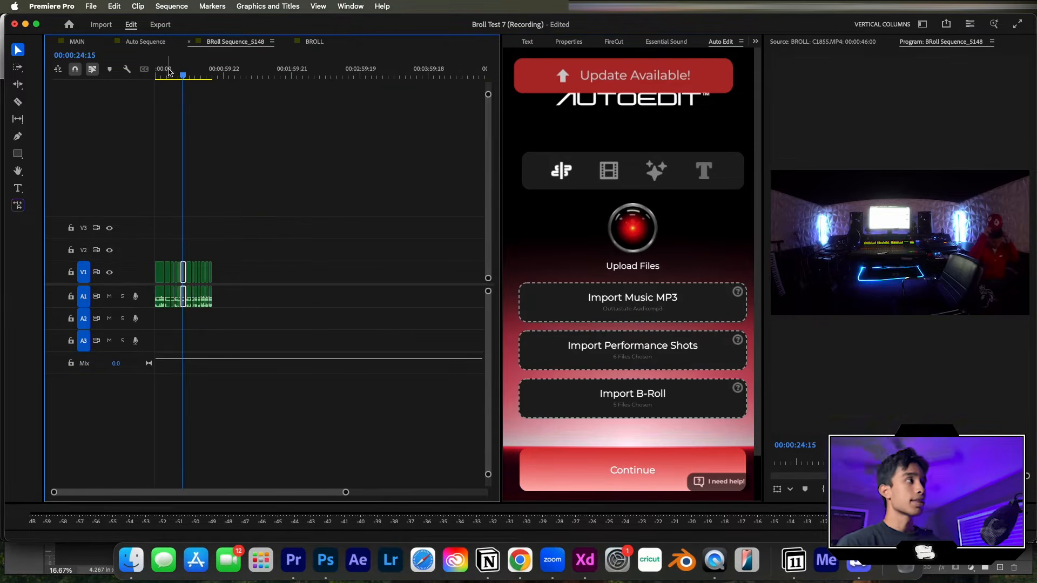
{"action": "left_click", "coordinate": [199, 71]}
{"action": "left_click", "coordinate": [109, 297]}
{"action": "mouse_move", "coordinate": [186, 70]}
{"action": "left_mouse_down"}
{"action": "mouse_move", "coordinate": [157, 69]}
{"action": "mouse_move", "coordinate": [203, 61]}
{"action": "left_mouse_up"}
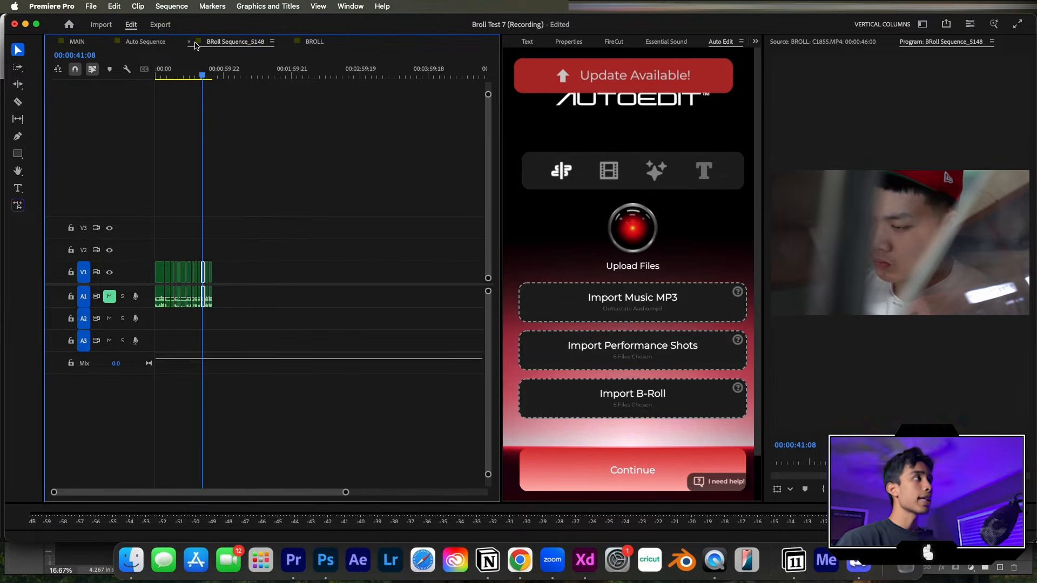
- Dock the MAIN timeline beneath the other sequences, show BROLL above it, and enlarge MAIN's share of the height
{"action": "left_click", "coordinate": [77, 42]}
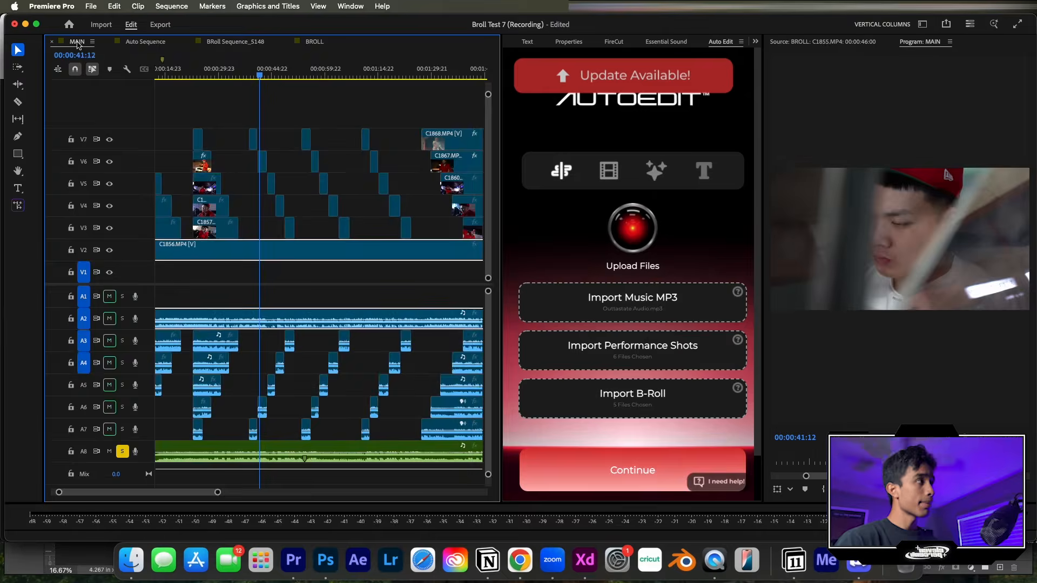
{"action": "left_click_drag", "start_coordinate": [189, 431], "coordinate": [195, 487]}
{"action": "left_click", "coordinate": [179, 42]}
{"action": "left_click", "coordinate": [259, 42]}
{"action": "left_click_drag", "start_coordinate": [265, 65], "coordinate": [197, 65]}
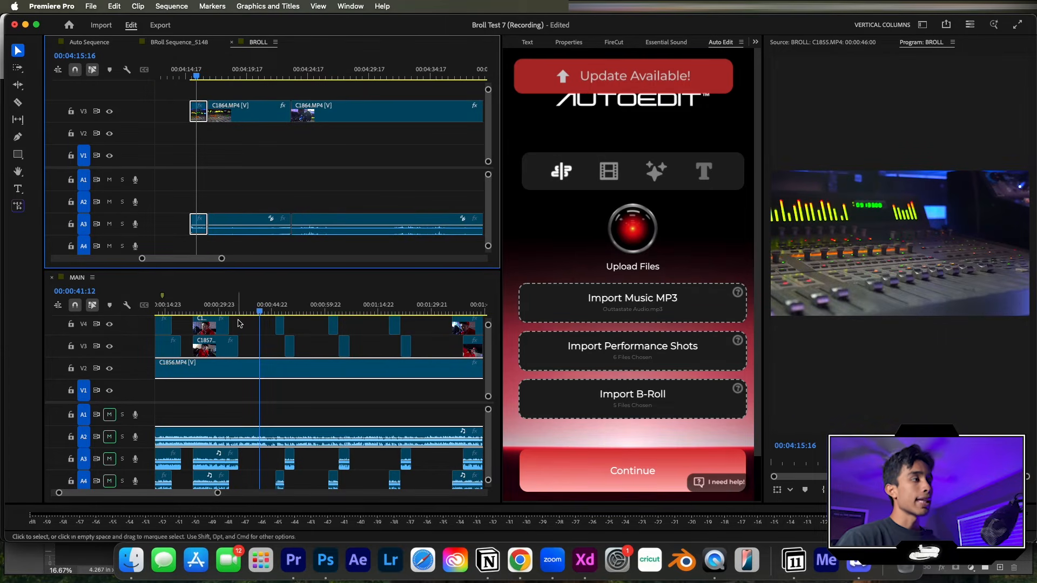
{"action": "left_click_drag", "start_coordinate": [239, 269], "coordinate": [238, 218]}
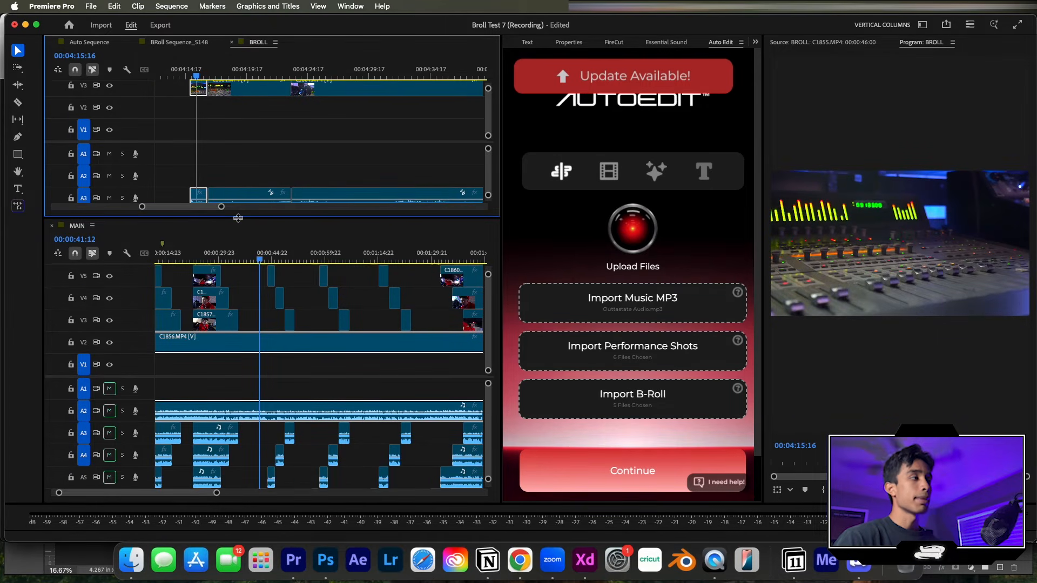
- Select the clips across the BROLL sequence and play from the mixing-console shot
{"action": "mouse_move", "coordinate": [195, 76]}
{"action": "left_mouse_down"}
{"action": "mouse_move", "coordinate": [204, 76]}
{"action": "mouse_move", "coordinate": [193, 76]}
{"action": "left_mouse_up"}
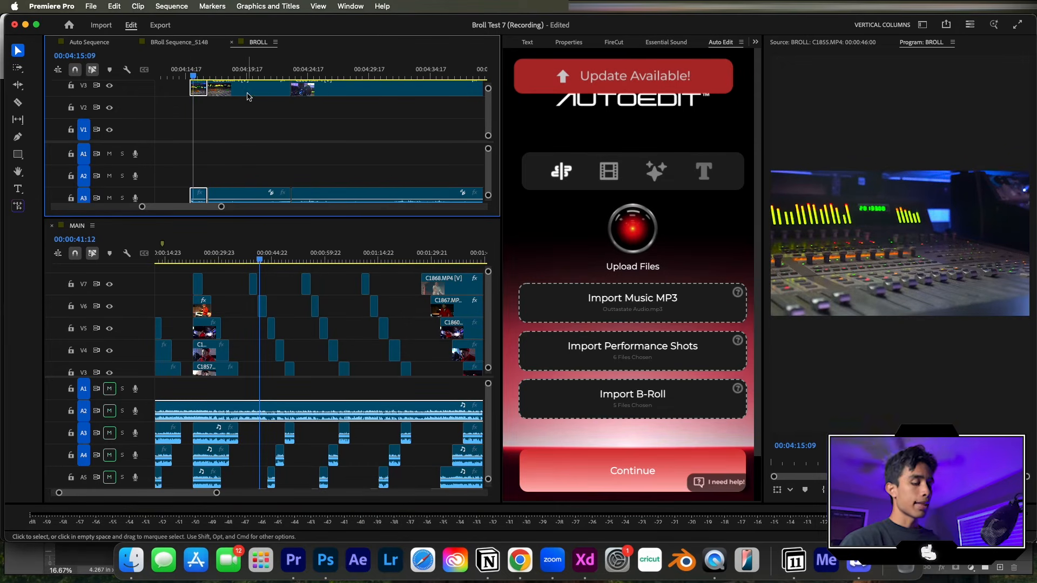
{"action": "key", "text": "minus"}
{"action": "key", "text": "minus"}
{"action": "key", "text": "minus"}
{"action": "key", "text": "minus"}
{"action": "key", "text": "minus"}
{"action": "left_click_drag", "start_coordinate": [405, 104], "coordinate": [112, 79]}
{"action": "key", "text": "space"}
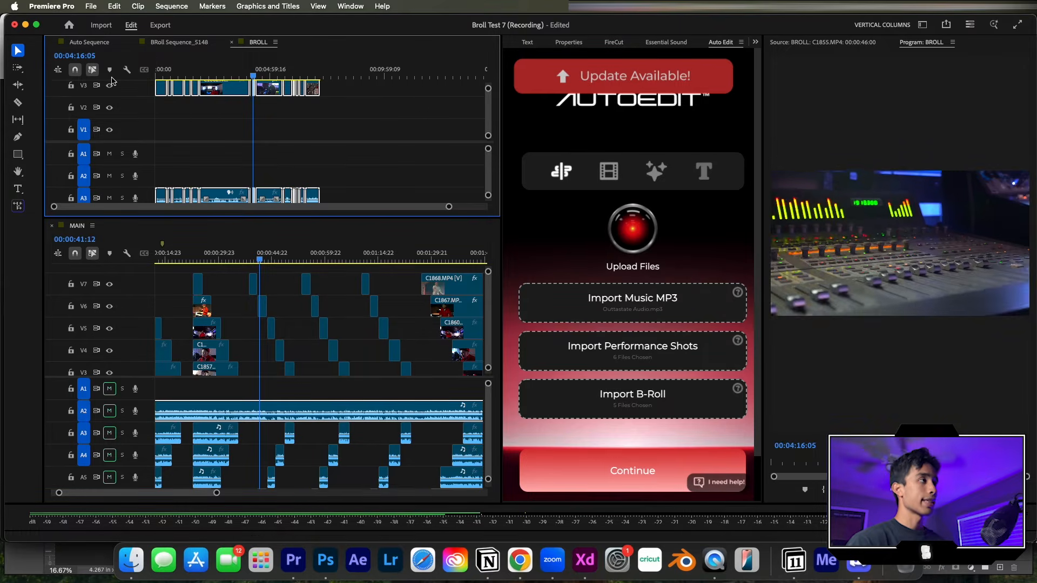
- Mute audio track A3 in BROLL and cue the short mixing-console clip at about 00:04:15
{"action": "left_click", "coordinate": [248, 74]}
{"action": "key", "text": "equal"}
{"action": "key", "text": "equal"}
{"action": "key", "text": "equal"}
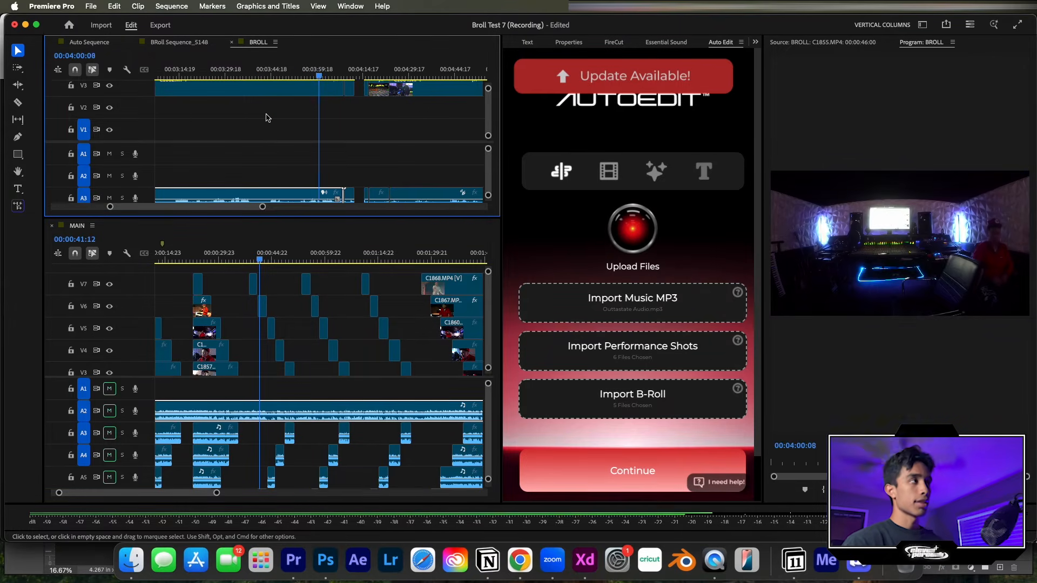
{"action": "left_click", "coordinate": [109, 199]}
{"action": "scroll", "coordinate": [306, 137], "scroll_direction": "up", "scroll_amount": 1}
{"action": "left_click_drag", "start_coordinate": [358, 72], "coordinate": [367, 69]}
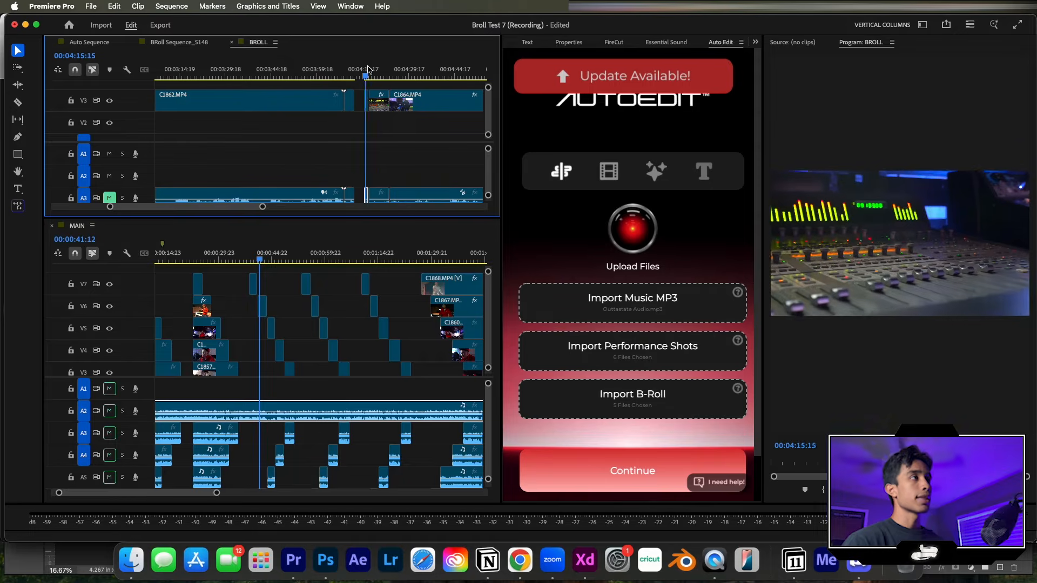
- Place the short mixing-console clip from BROLL on V6 in MAIN at about 00:00:39 and adjust the neighbouring V7 clip's edge
{"action": "left_click", "coordinate": [250, 257]}
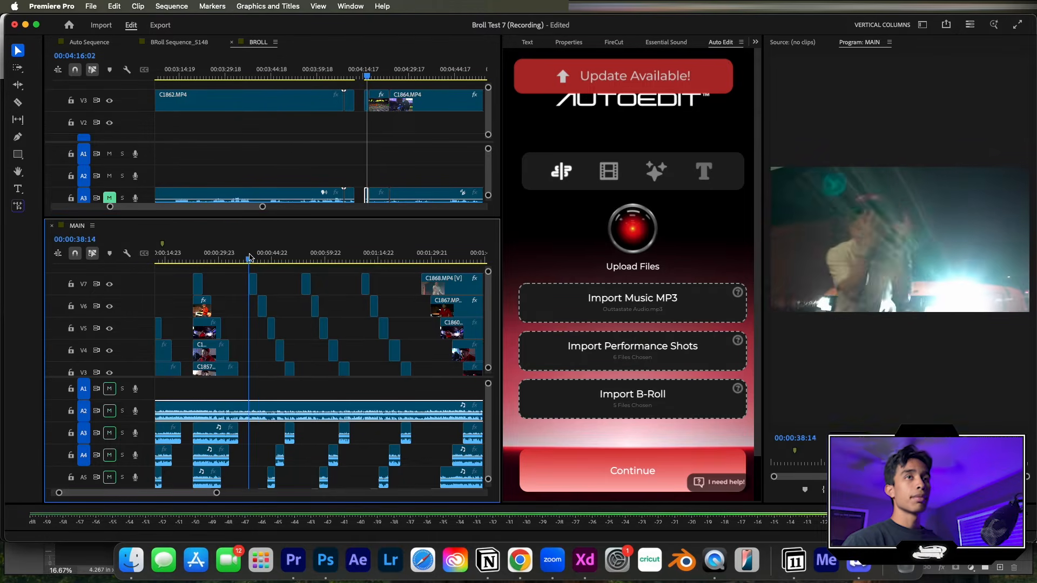
{"action": "key", "text": "space"}
{"action": "left_click", "coordinate": [367, 100]}
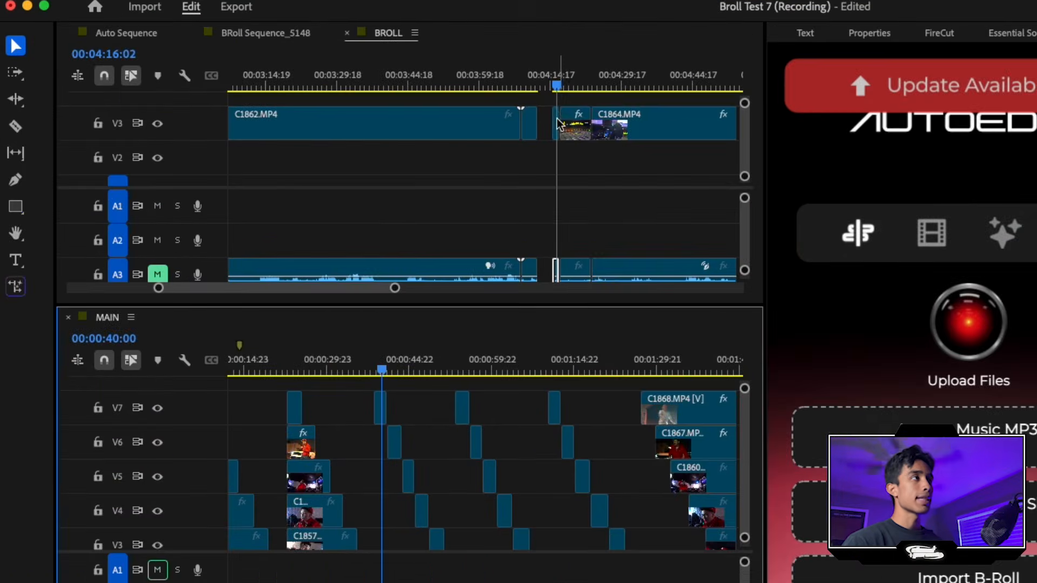
{"action": "left_click_drag", "start_coordinate": [560, 127], "coordinate": [454, 273]}
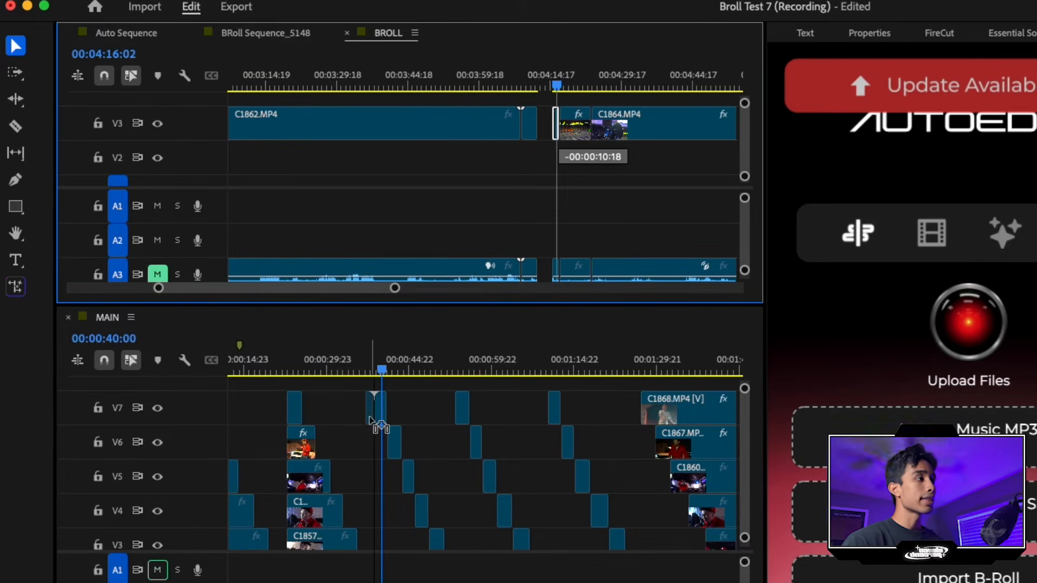
{"action": "key", "text": "space"}
{"action": "left_click_drag", "start_coordinate": [320, 286], "coordinate": [401, 283]}
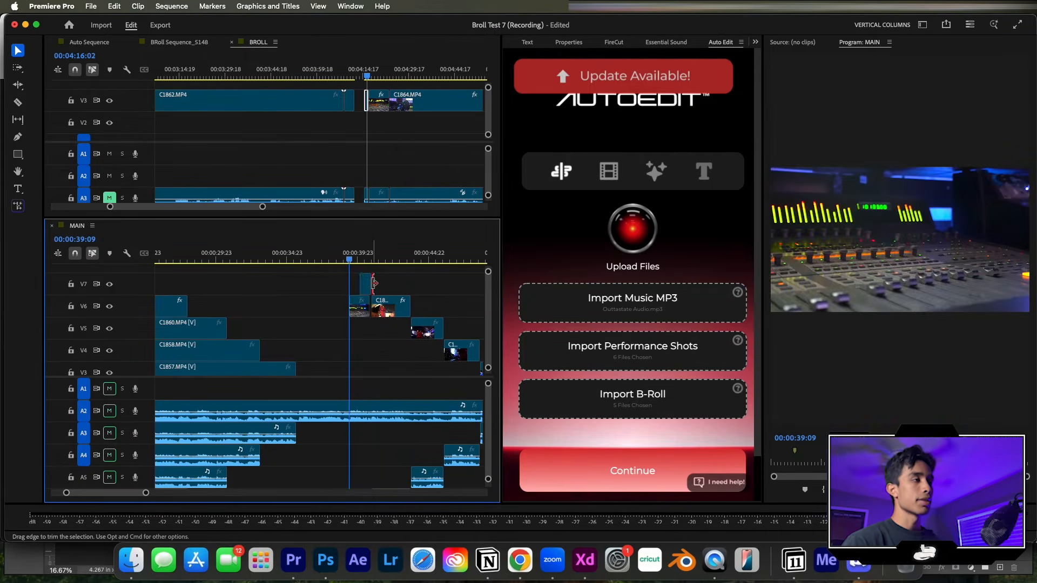
- Play back MAIN from about 00:00:39 to review the mixing-console cutaway against the performance shots
{"action": "left_click", "coordinate": [345, 258]}
{"action": "key", "text": "space"}
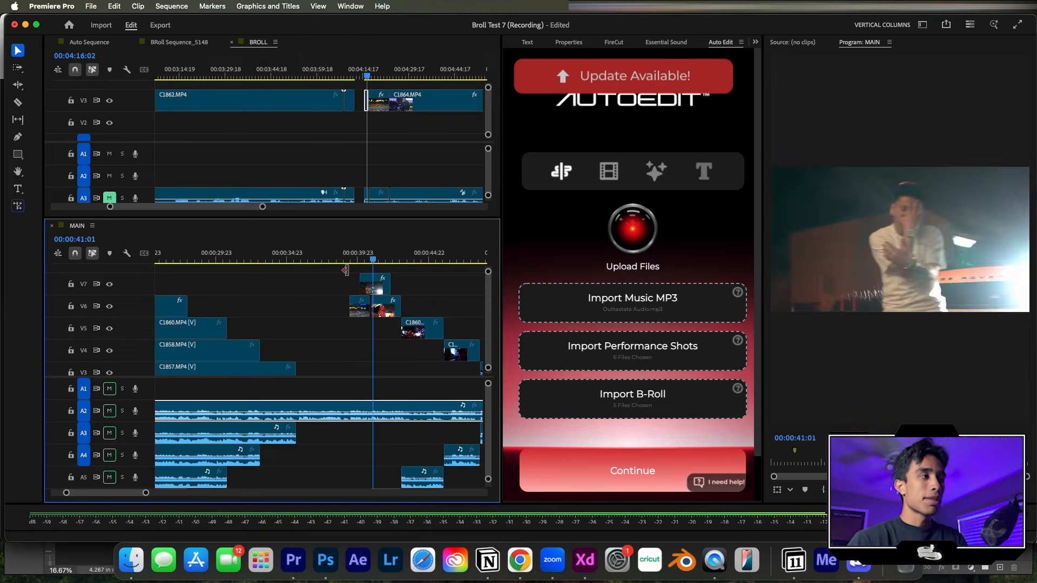
{"action": "key", "text": "space"}
{"action": "key", "text": "minus"}
{"action": "key", "text": "equal"}
{"action": "left_click", "coordinate": [292, 261]}
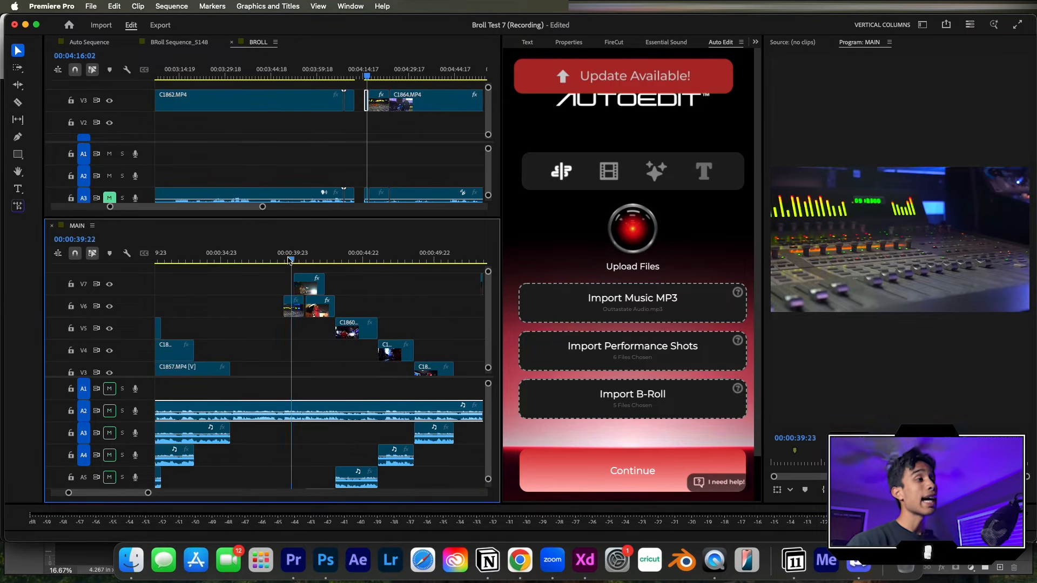
{"action": "left_click_drag", "start_coordinate": [290, 261], "coordinate": [286, 261]}
{"action": "key", "text": "space"}
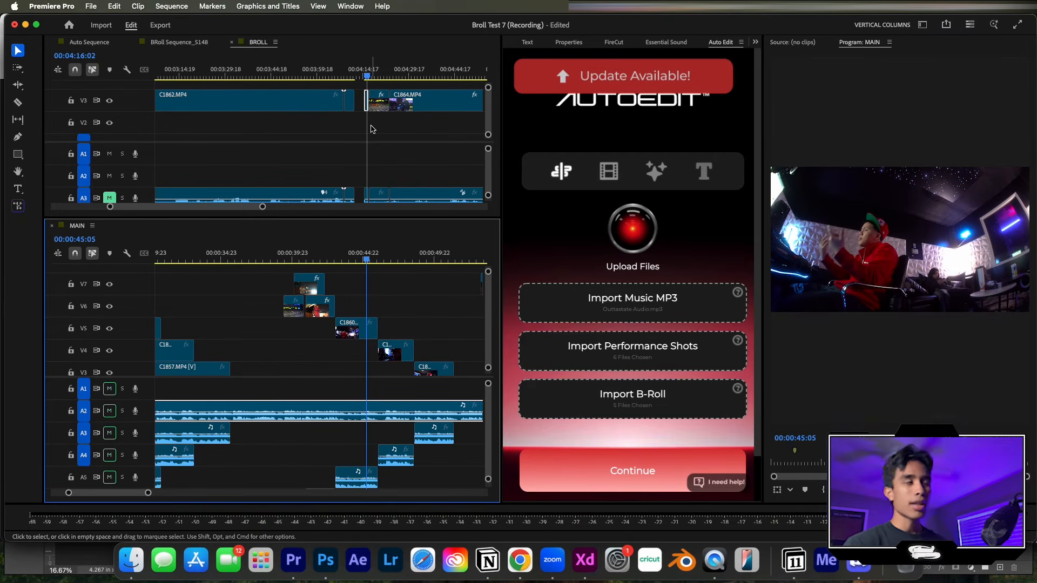
- Skim the BROLL sequence for another cutaway shot to use in MAIN
{"action": "left_click_drag", "start_coordinate": [389, 69], "coordinate": [424, 68]}
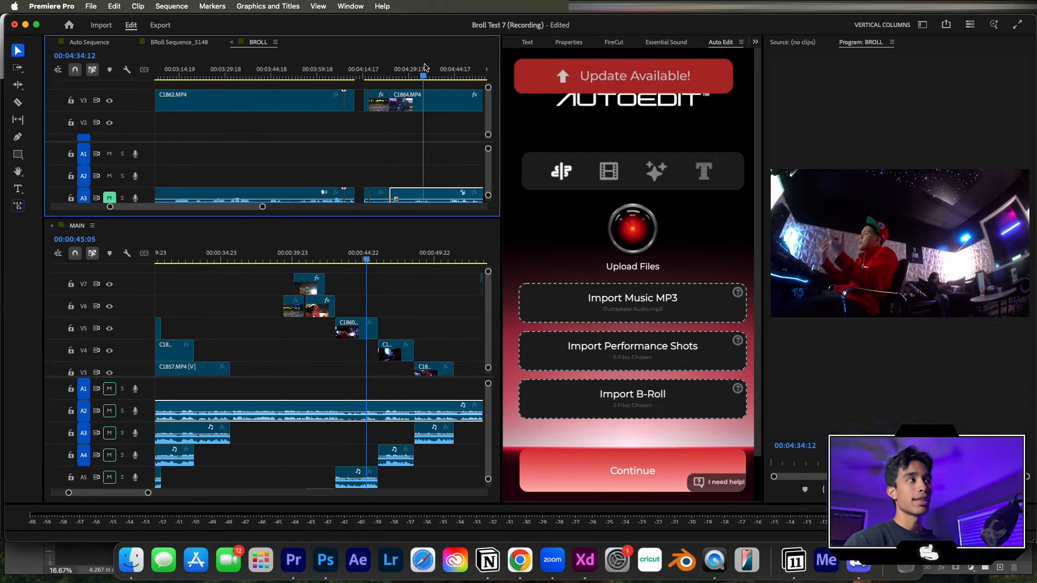
{"action": "key", "text": "backslash"}
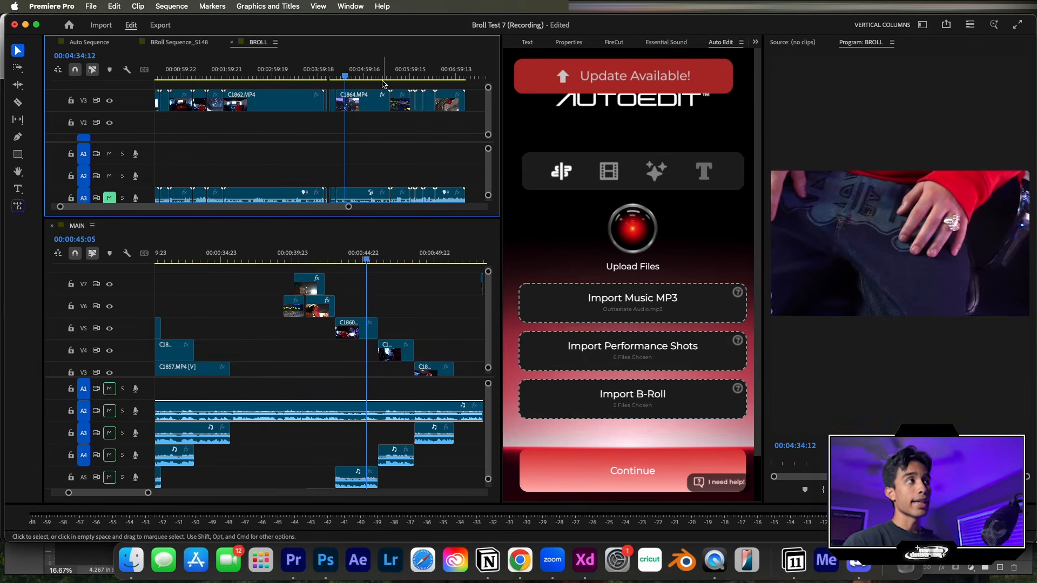
{"action": "left_click", "coordinate": [396, 76]}
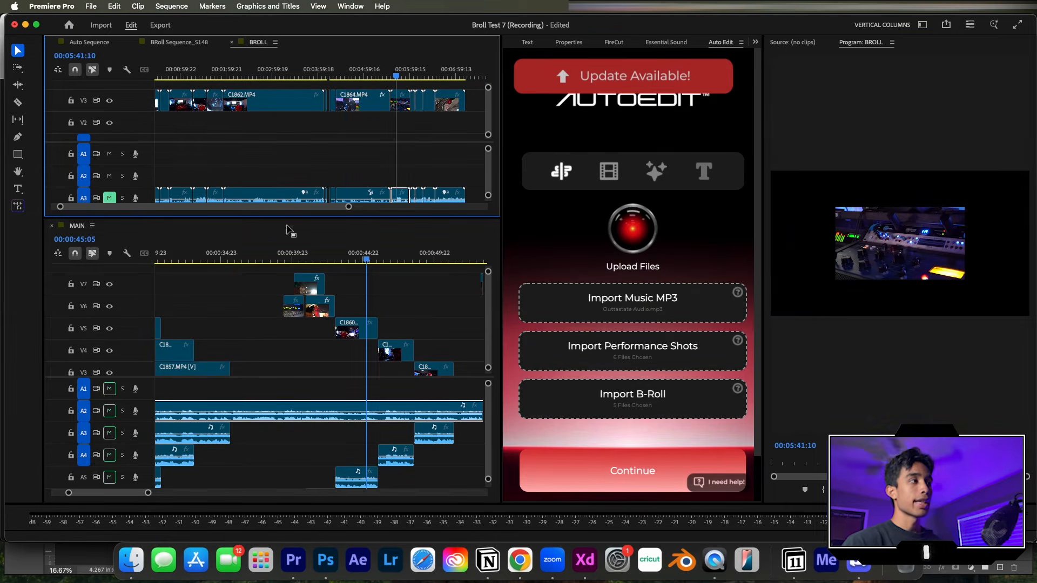
{"action": "left_click", "coordinate": [287, 251]}
{"action": "left_click_drag", "start_coordinate": [286, 251], "coordinate": [292, 252]}
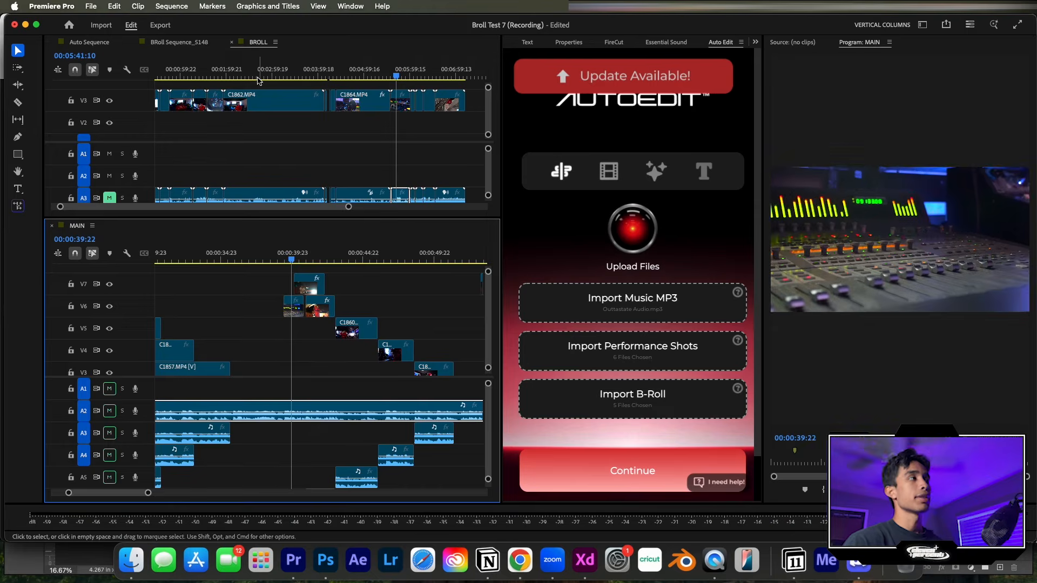
{"action": "left_click", "coordinate": [214, 73]}
{"action": "left_click", "coordinate": [420, 74]}
{"action": "scroll", "coordinate": [329, 125], "scroll_direction": "left", "scroll_amount": 2}
{"action": "left_click_drag", "start_coordinate": [230, 73], "coordinate": [240, 72]}
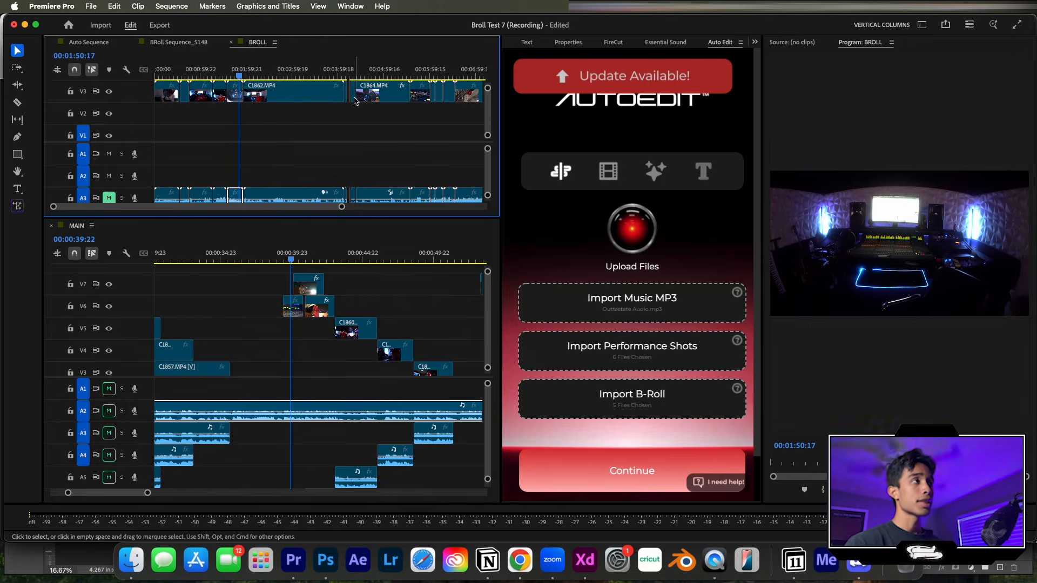
{"action": "scroll", "coordinate": [417, 78], "scroll_direction": "right", "scroll_amount": 2}
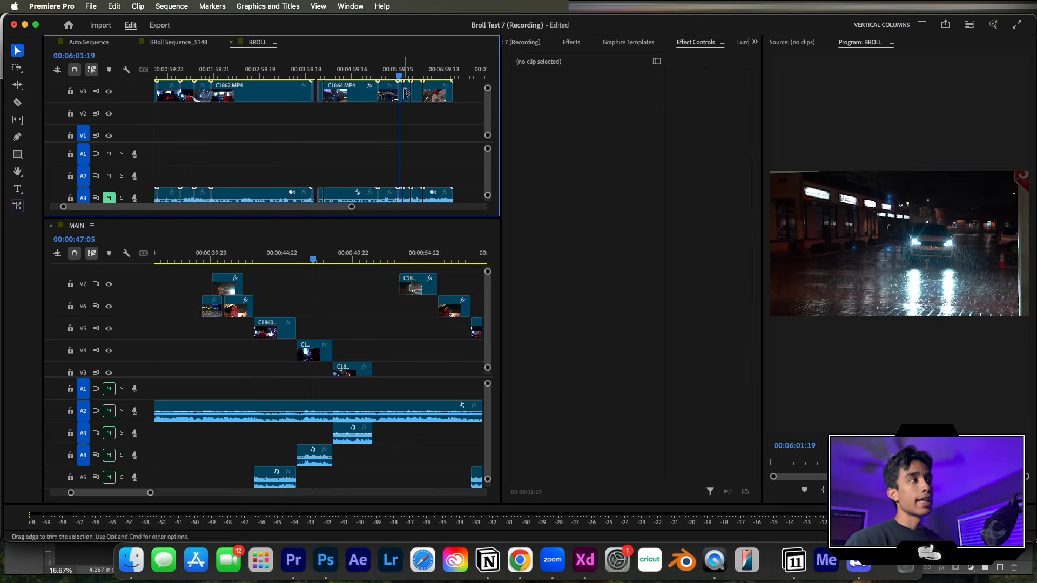
- Place the short C1866 shot of the car in the rain from BROLL on V6 in MAIN at about 00:00:46
{"action": "left_click", "coordinate": [305, 349]}
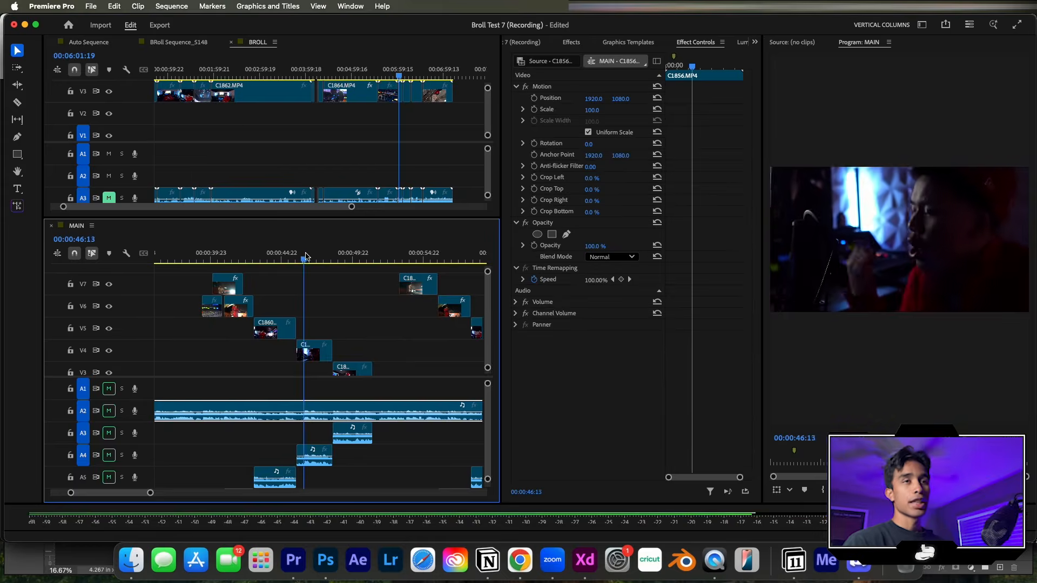
{"action": "left_click", "coordinate": [402, 90]}
{"action": "left_click_drag", "start_coordinate": [403, 90], "coordinate": [357, 319]}
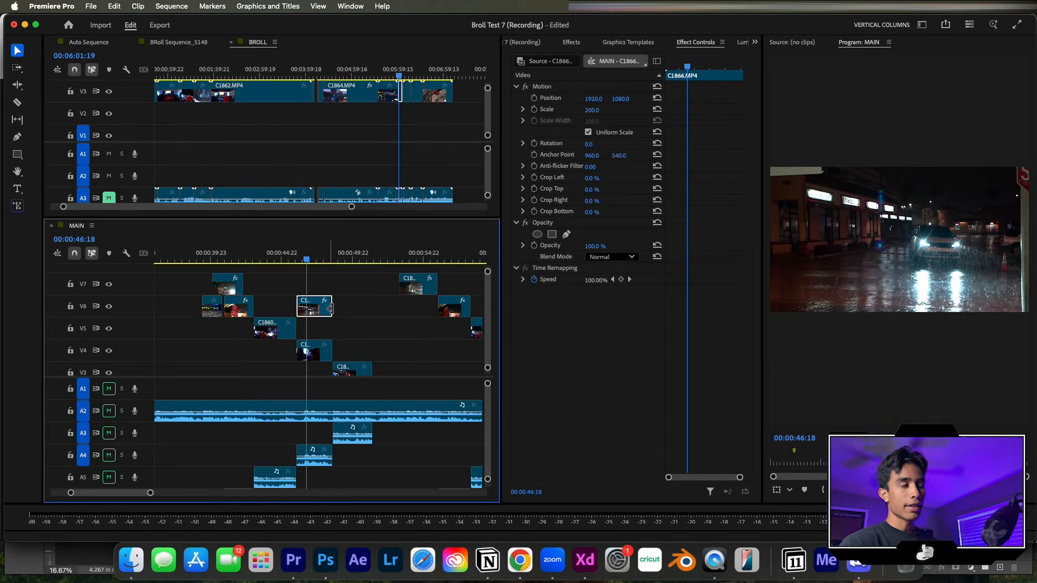
- Play through MAIN and shorten the long C1868 clip on V7 to end at about 00:01:32
{"action": "key", "text": "minus"}
{"action": "key", "text": "minus"}
{"action": "key", "text": "minus"}
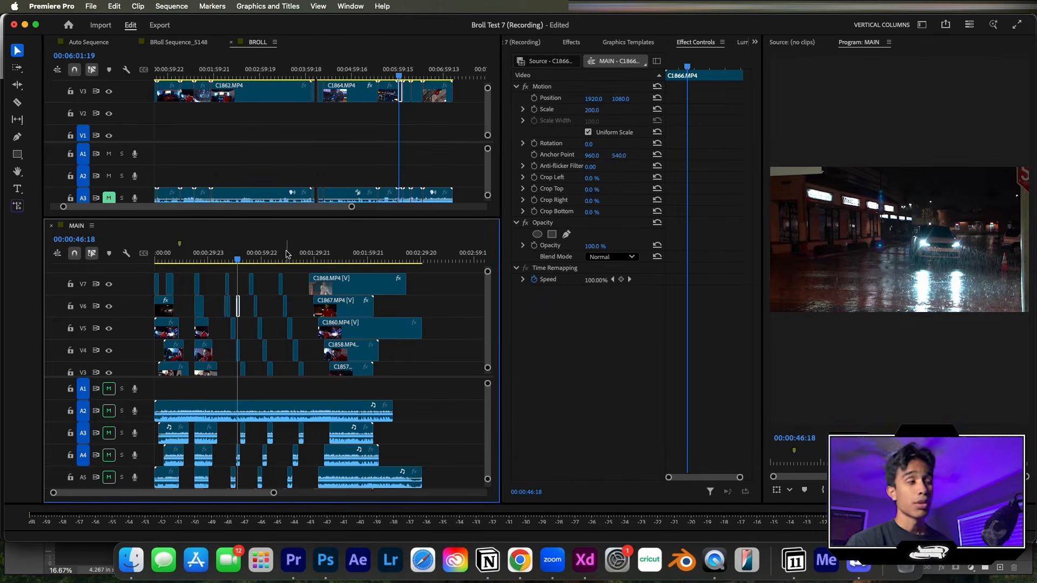
{"action": "key", "text": "space"}
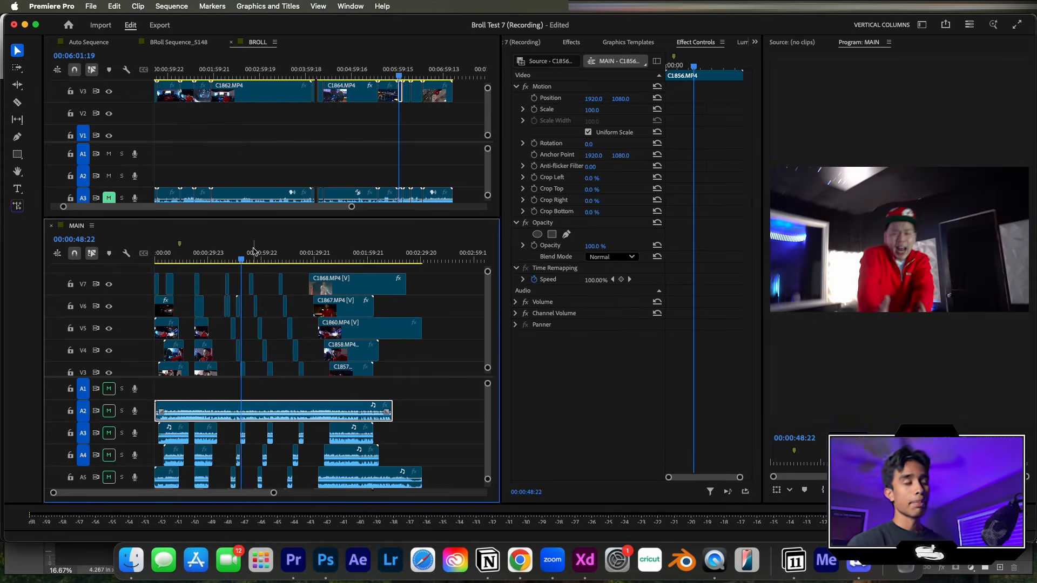
{"action": "scroll", "coordinate": [254, 252], "scroll_direction": "right", "scroll_amount": 3}
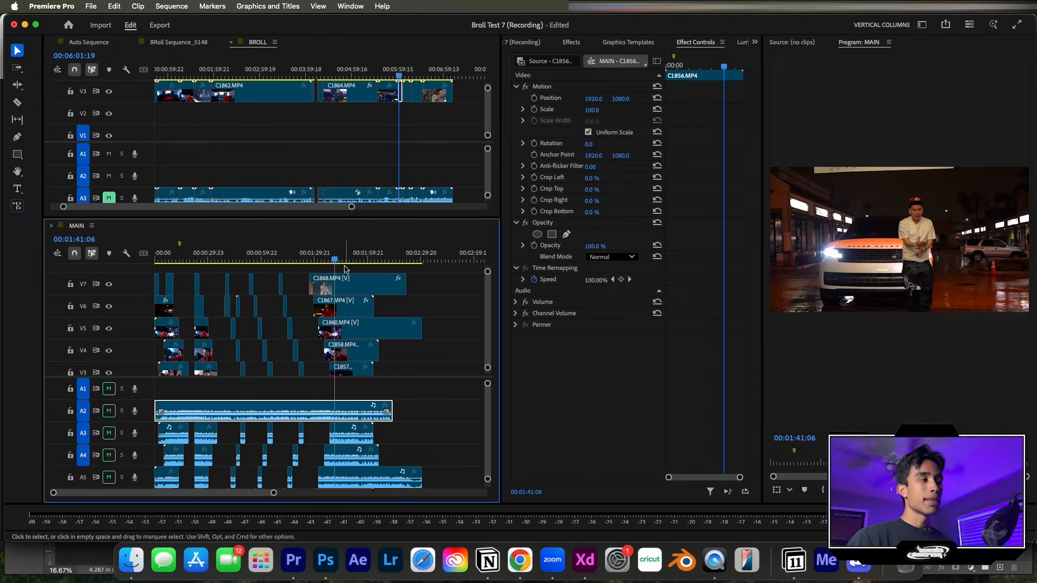
{"action": "left_click_drag", "start_coordinate": [405, 286], "coordinate": [310, 263]}
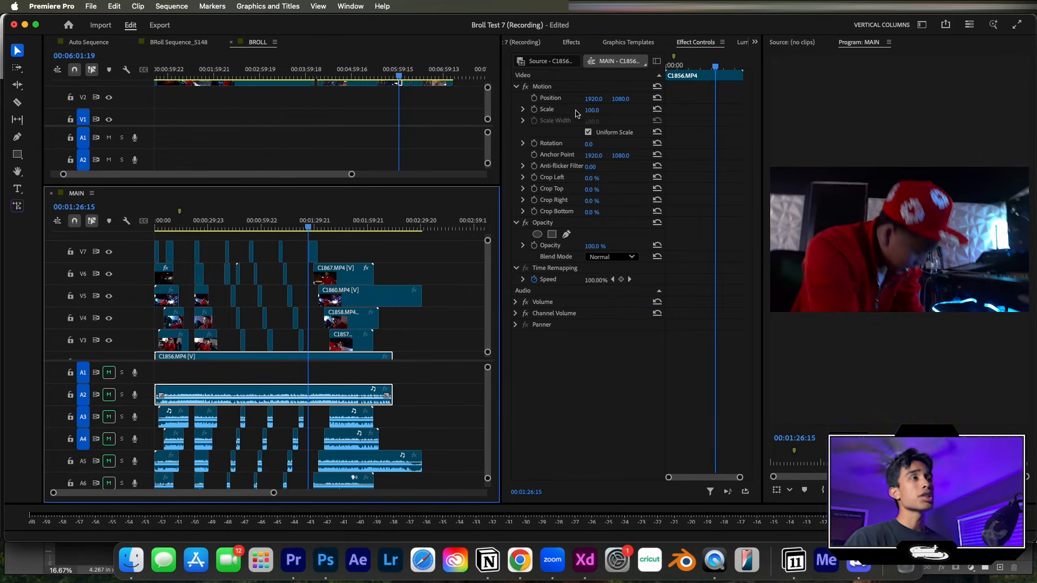
- Create a 3840 by 2160 adjustment layer at 23.976 fps with square pixels in the project
{"action": "left_click", "coordinate": [536, 43]}
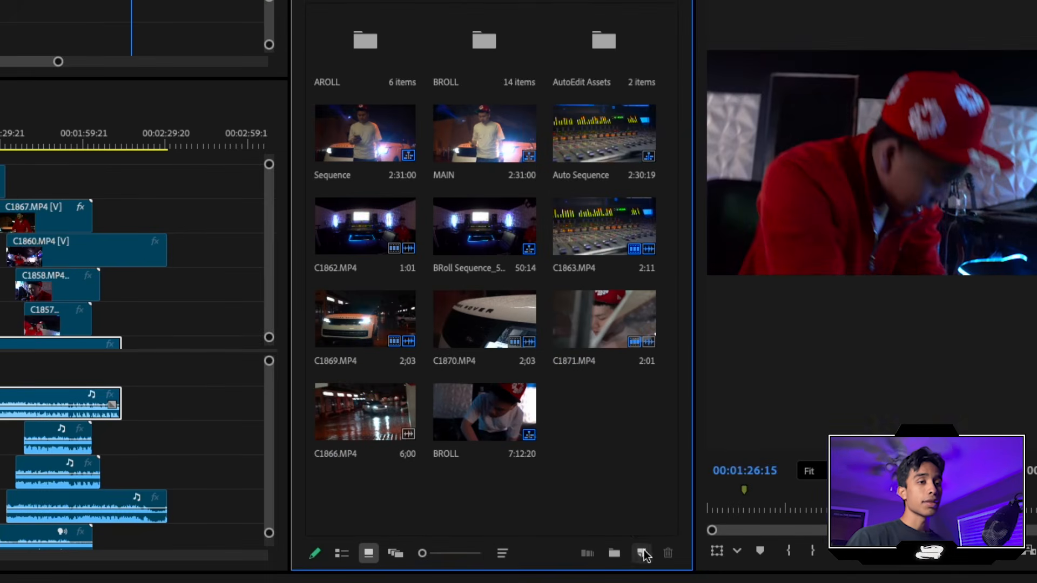
{"action": "left_click", "coordinate": [642, 553]}
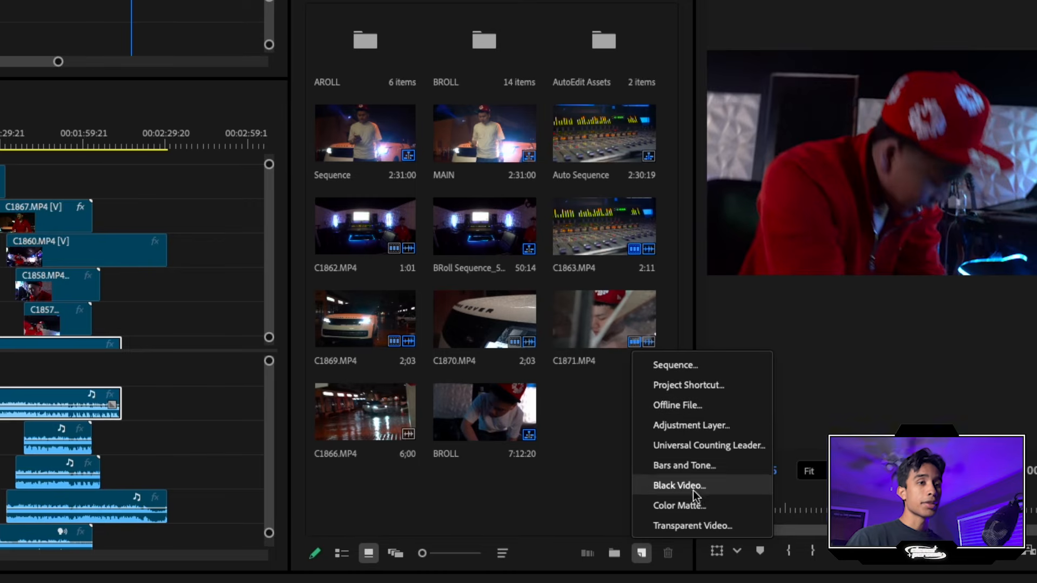
{"action": "left_click", "coordinate": [702, 425]}
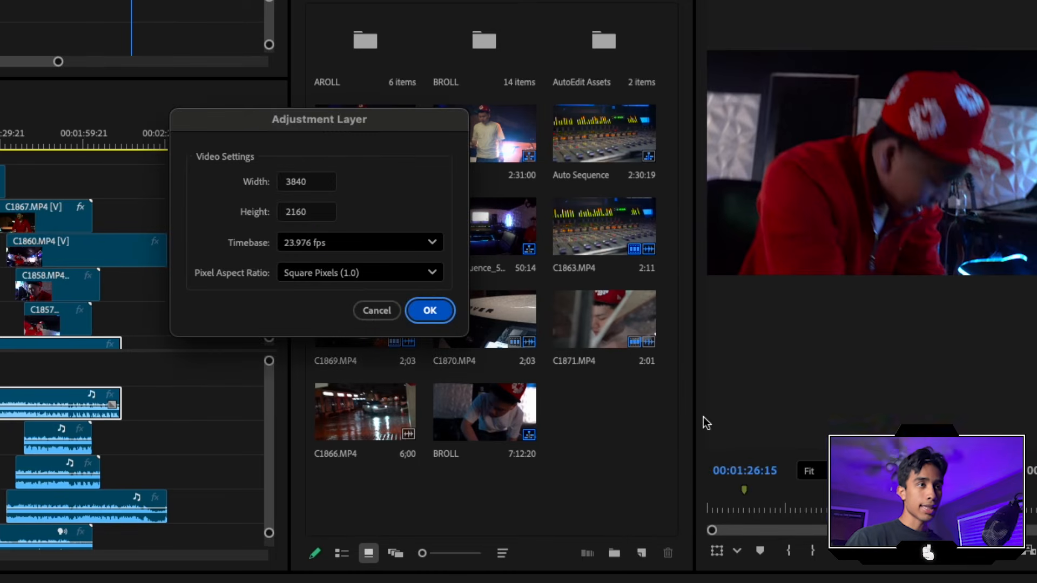
{"action": "key", "text": "Return"}
- Place the adjustment layer on V5 in MAIN from the start of the C1857 clip at about 00:01:21 and preview that section
{"action": "left_click_drag", "start_coordinate": [589, 406], "coordinate": [15, 175]}
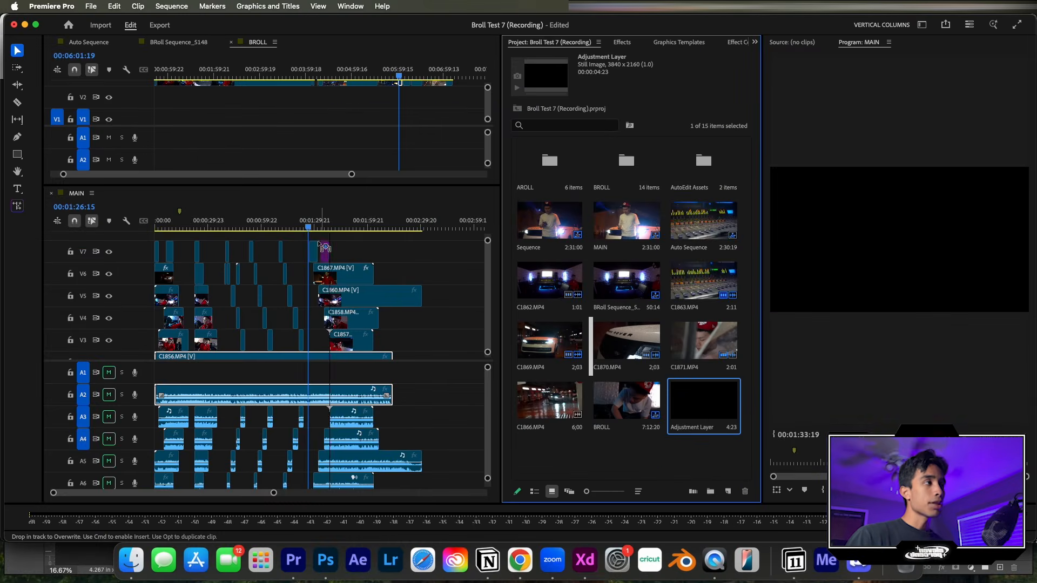
{"action": "left_click_drag", "start_coordinate": [324, 248], "coordinate": [307, 305]}
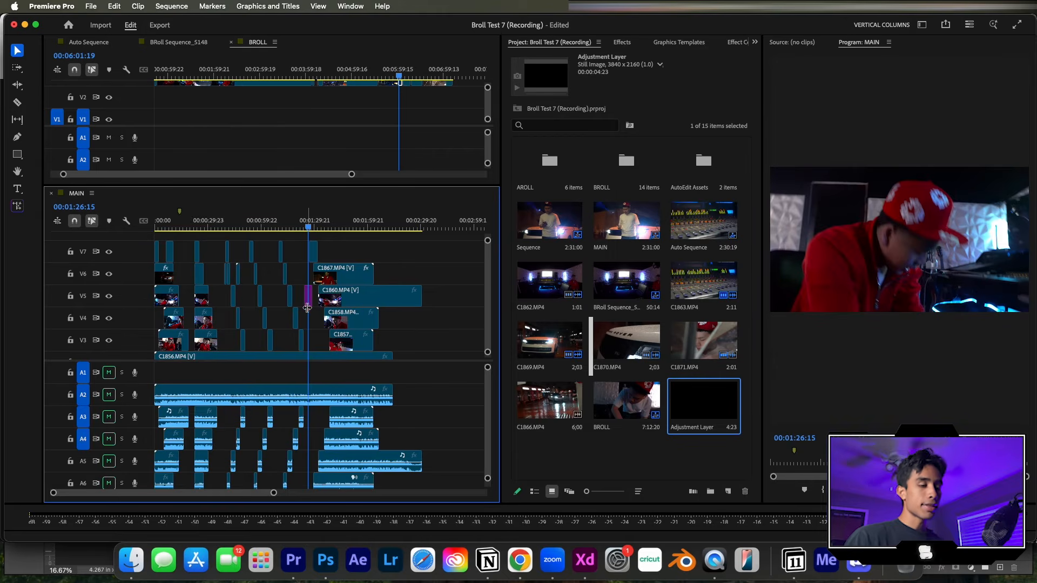
{"action": "key", "text": "="}
{"action": "key", "text": "="}
{"action": "key", "text": "="}
{"action": "left_click", "coordinate": [251, 227]}
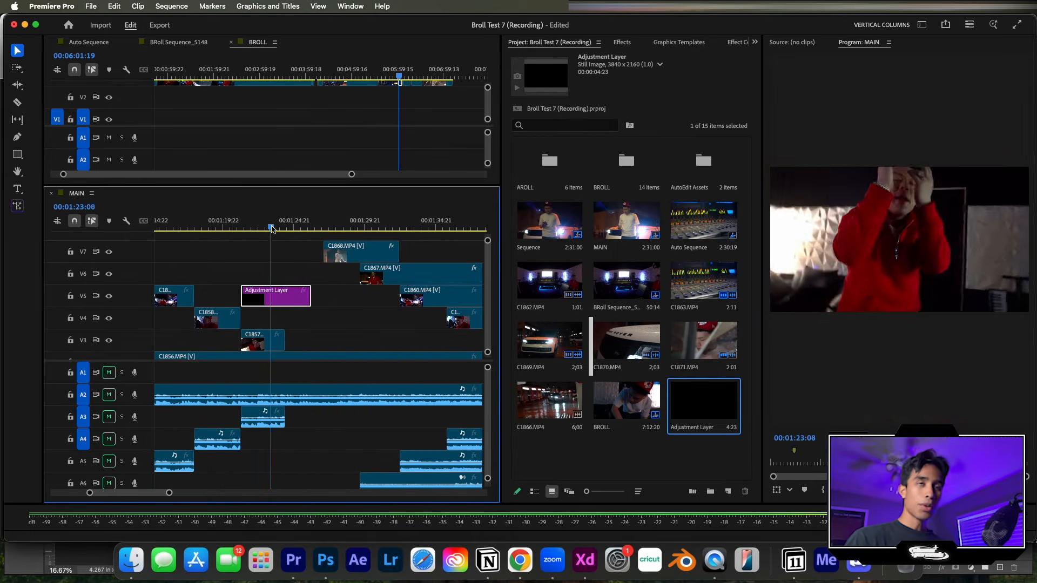
{"action": "left_click_drag", "start_coordinate": [252, 231], "coordinate": [265, 226]}
{"action": "key", "text": "space"}
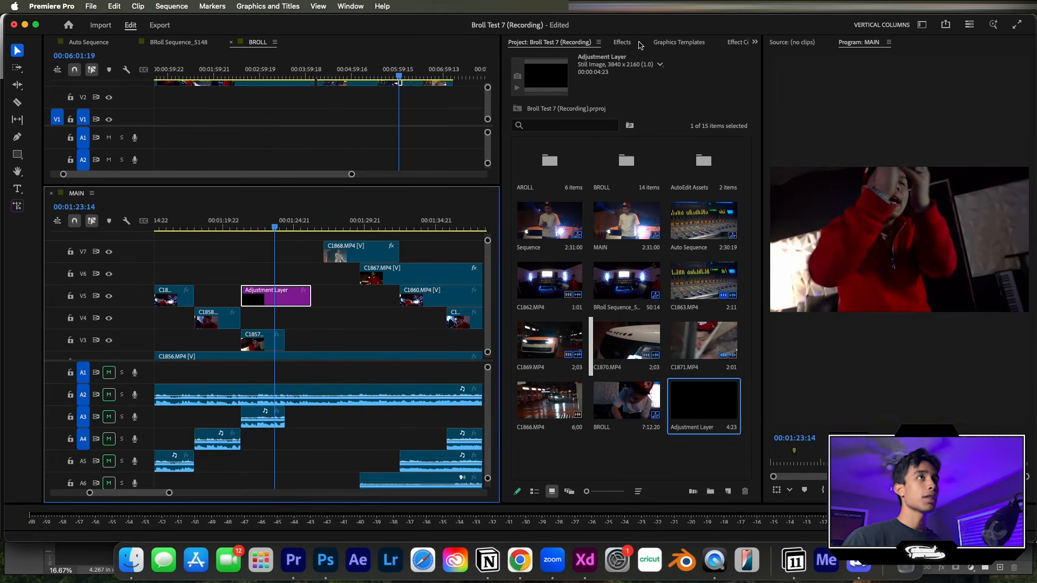
- Set the Lumetri Color temperature to 100 on the adjustment layer above the C1857 clip in MAIN
{"action": "scroll", "coordinate": [639, 45], "scroll_direction": "down", "scroll_amount": 7}
{"action": "scroll", "coordinate": [610, 48], "scroll_direction": "up", "scroll_amount": 3}
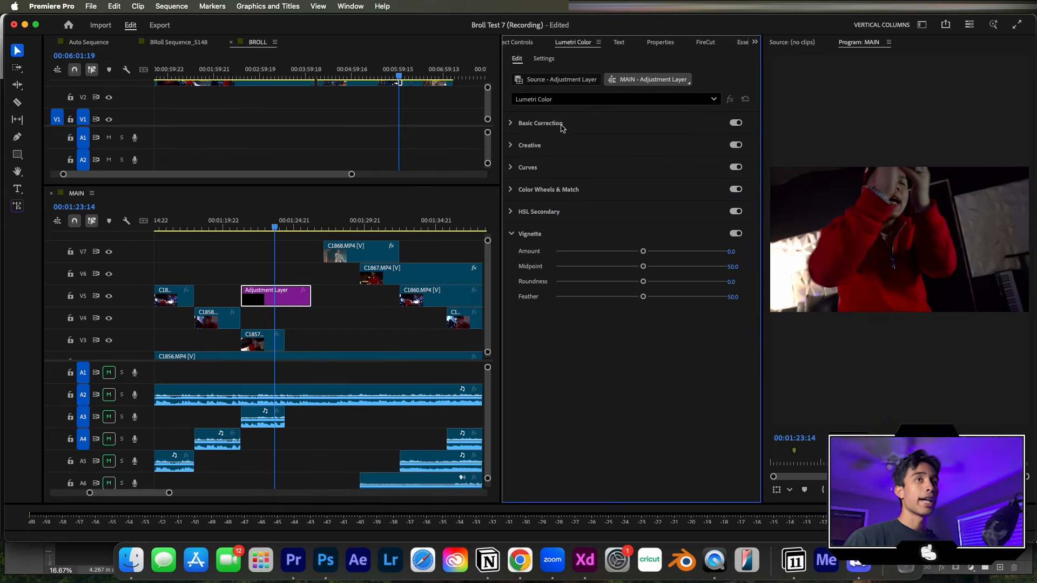
{"action": "left_click", "coordinate": [562, 124]}
{"action": "left_click", "coordinate": [292, 276]}
{"action": "left_click", "coordinate": [294, 296]}
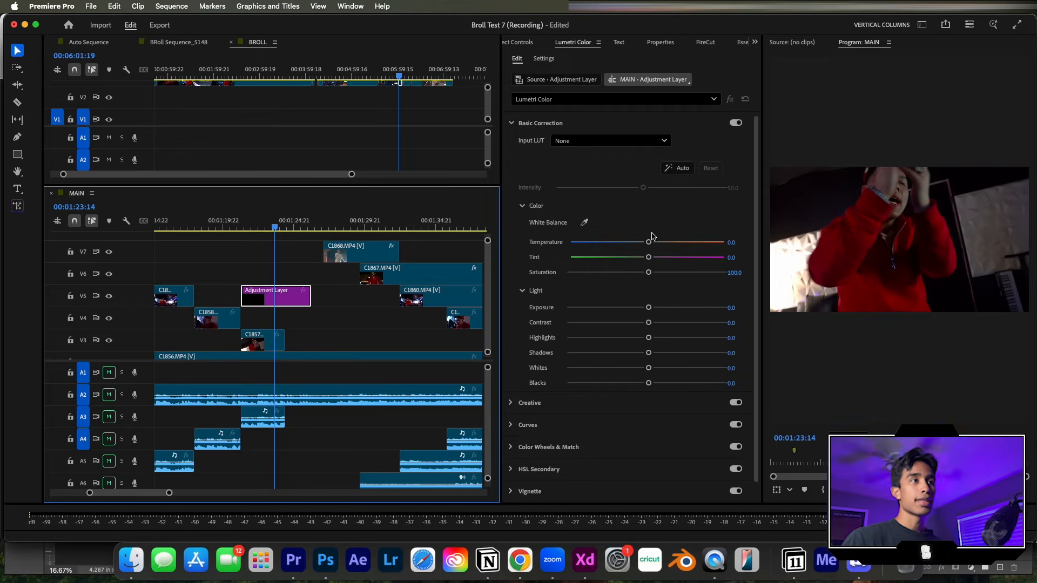
{"action": "left_click", "coordinate": [324, 320]}
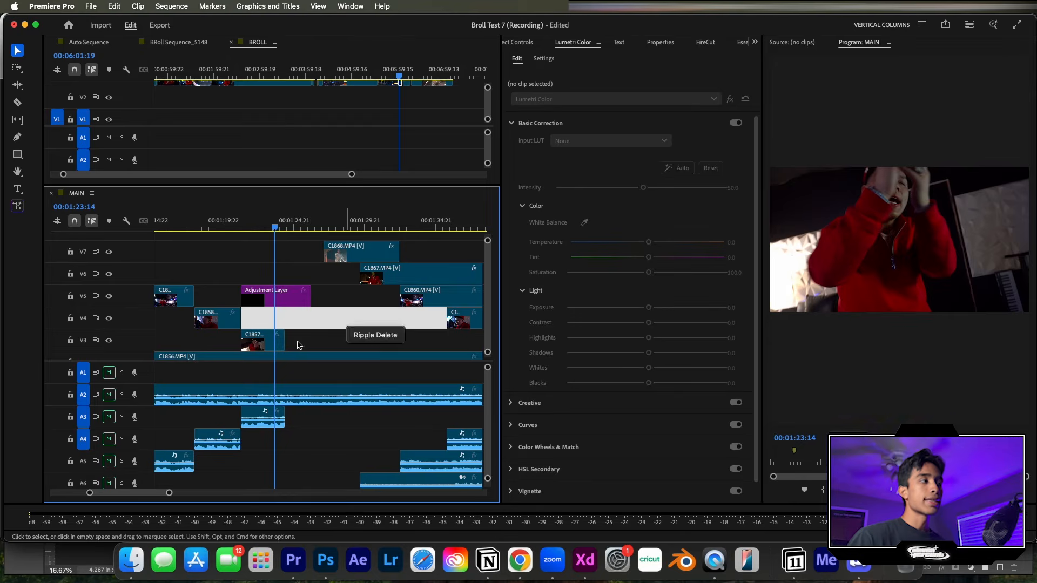
{"action": "left_click", "coordinate": [273, 346]}
{"action": "left_click_drag", "start_coordinate": [646, 246], "coordinate": [656, 247]}
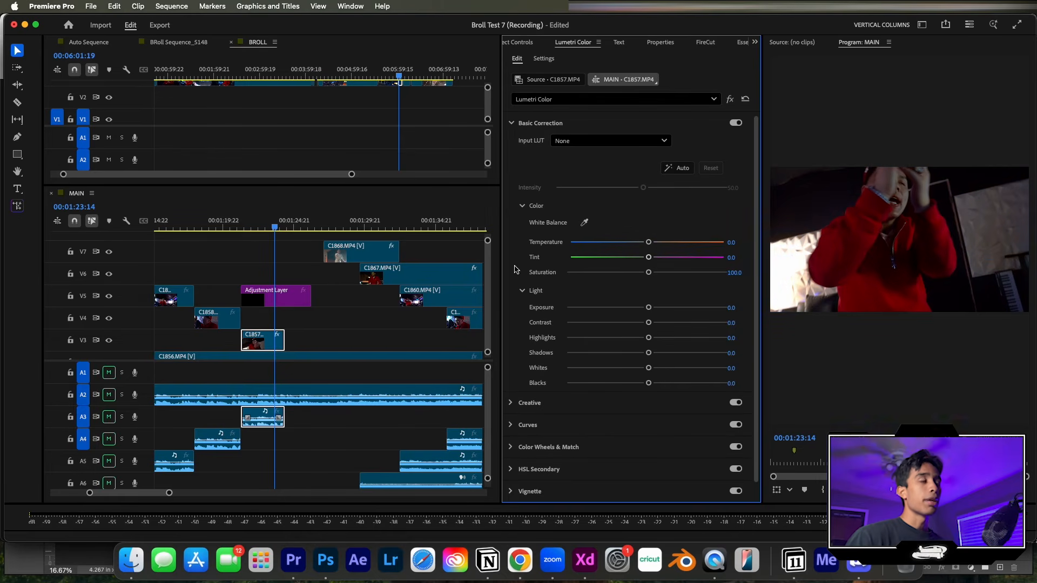
{"action": "left_click", "coordinate": [275, 296]}
{"action": "left_click_drag", "start_coordinate": [648, 242], "coordinate": [776, 242]}
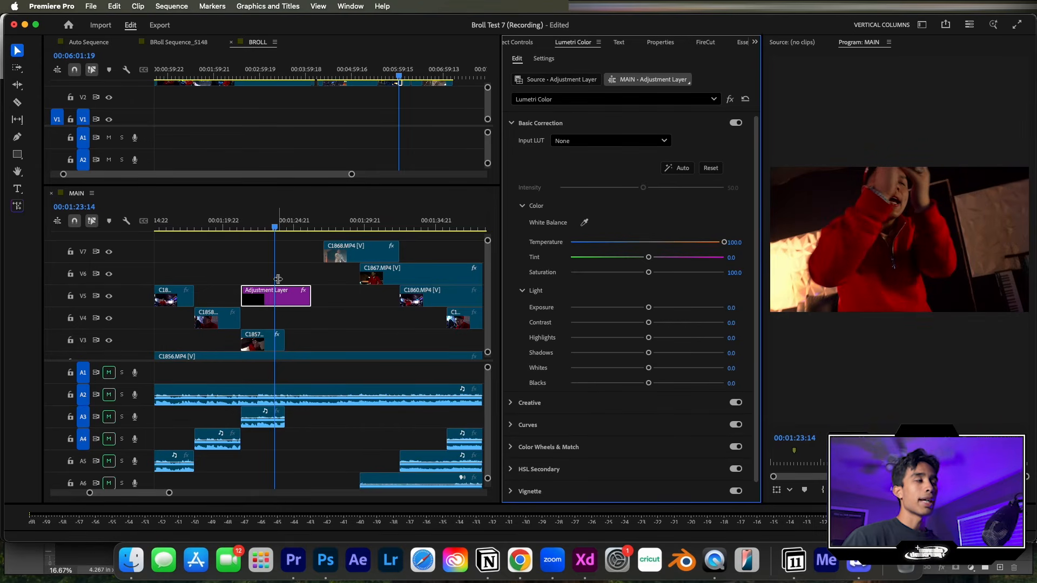
- Delete the adjustment layer from V5 in MAIN and play the section around the start of the C1857 clip
{"action": "left_click", "coordinate": [276, 299]}
{"action": "key", "text": "Delete"}
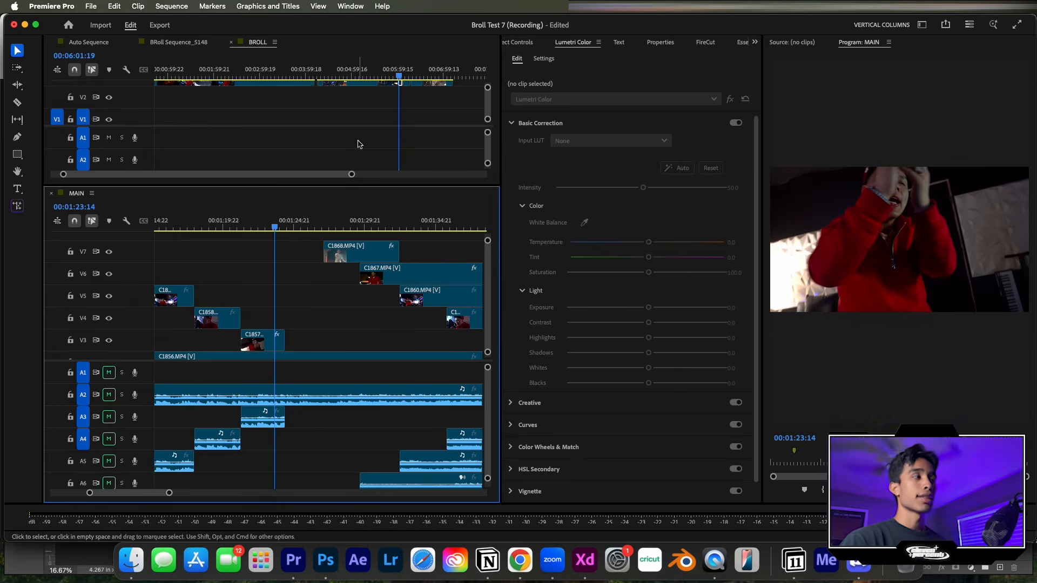
{"action": "left_click", "coordinate": [243, 224]}
{"action": "key", "text": "space"}
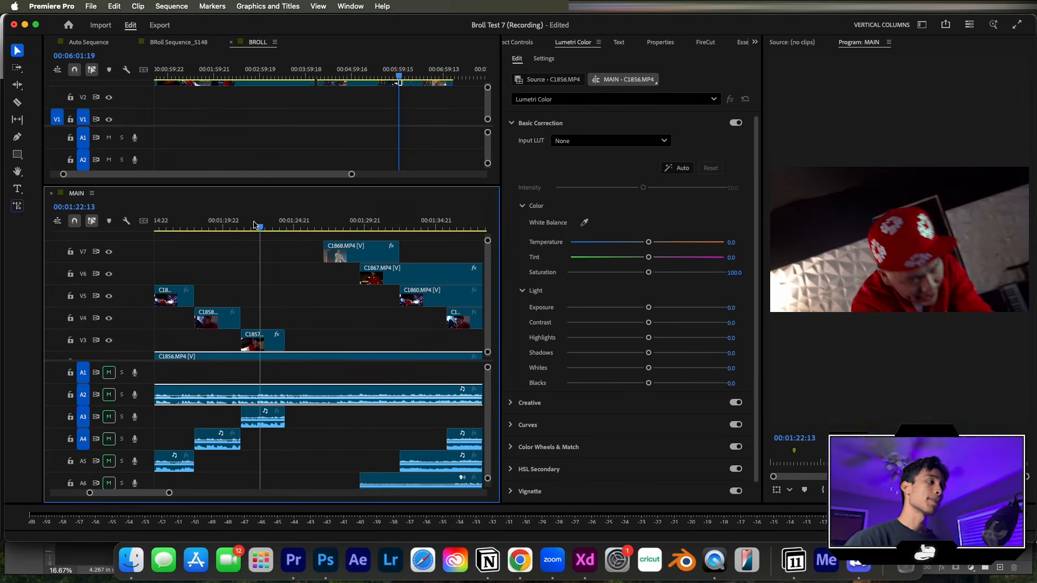
{"action": "left_click", "coordinate": [233, 224]}
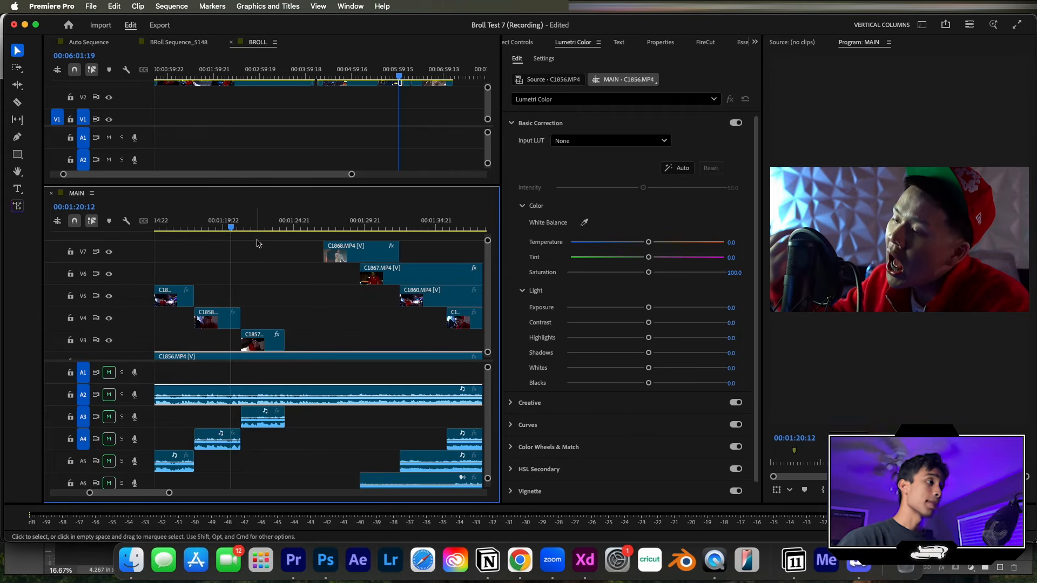
- Bring back the adjustment layer on V5 as a piece about one second long over the start of C1857
{"action": "key", "text": "super+z"}
{"action": "left_click_drag", "start_coordinate": [259, 225], "coordinate": [262, 225]}
{"action": "left_click", "coordinate": [245, 225]}
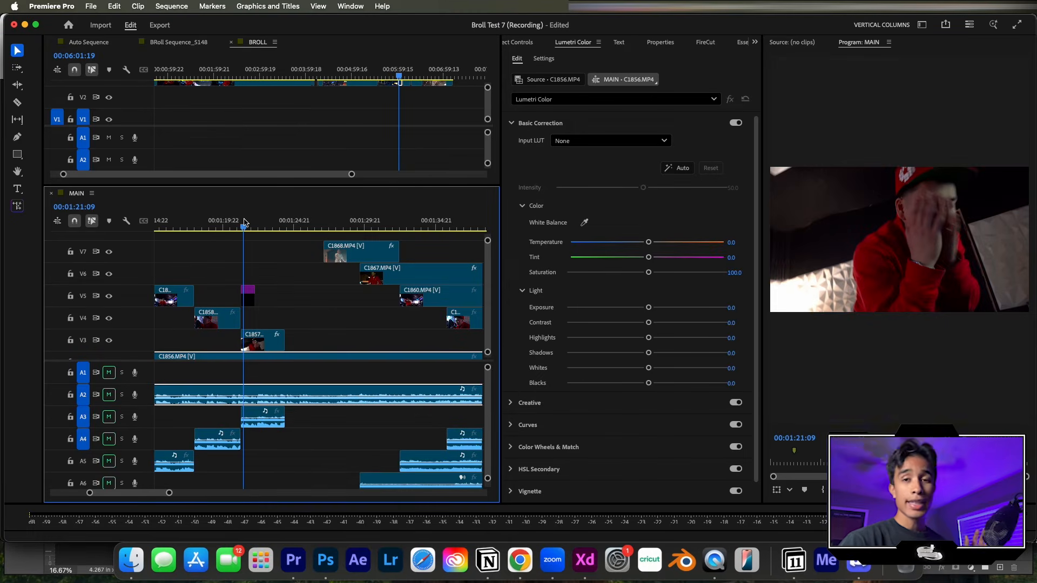
- Open Auto Edit and the Auto Sequence timeline, and enlarge the video track area of Auto Sequence
{"action": "left_click", "coordinate": [715, 43]}
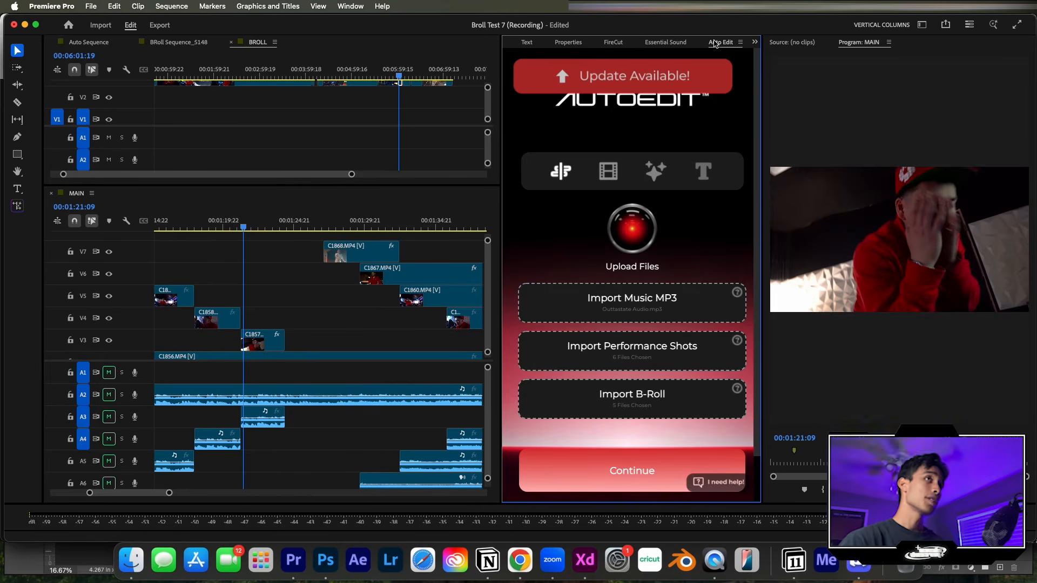
{"action": "left_click", "coordinate": [85, 42]}
{"action": "left_click_drag", "start_coordinate": [254, 264], "coordinate": [255, 265]}
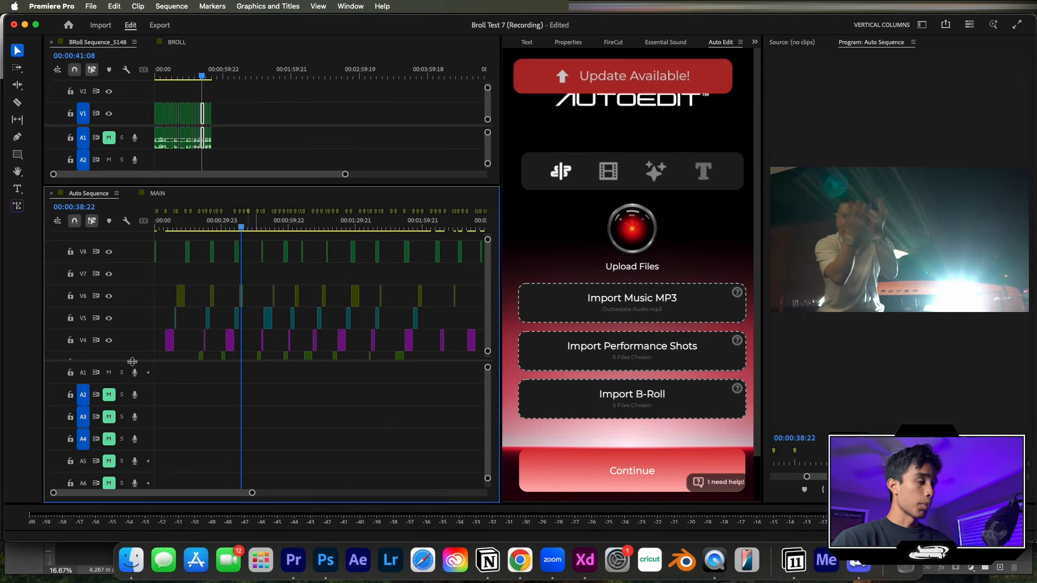
{"action": "left_click_drag", "start_coordinate": [133, 361], "coordinate": [132, 455]}
{"action": "left_click_drag", "start_coordinate": [253, 227], "coordinate": [267, 227]}
{"action": "key", "text": "space"}
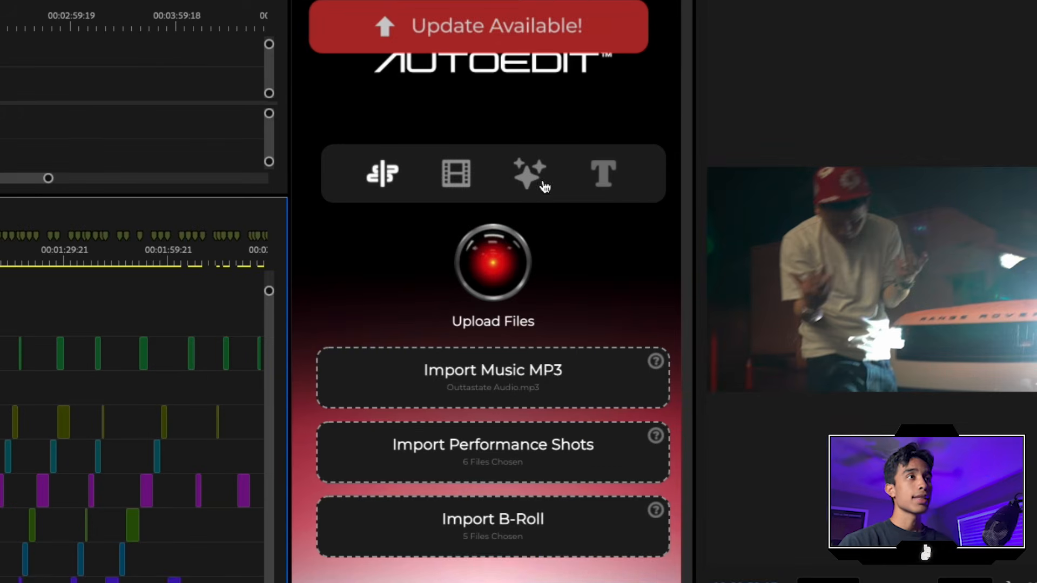
- Generate AI VFX on Auto Sequence with Auto Edit, including Camera Shakes and Film Burns at 84% effect intensity
{"action": "left_click", "coordinate": [528, 176]}
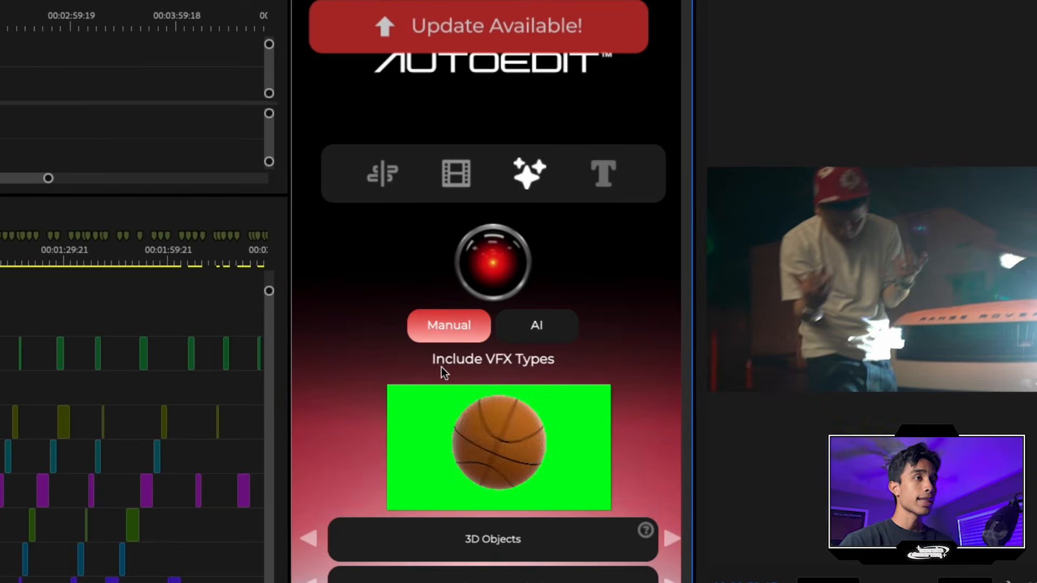
{"action": "left_click", "coordinate": [538, 326]}
{"action": "scroll", "coordinate": [427, 422], "scroll_direction": "down", "scroll_amount": 4}
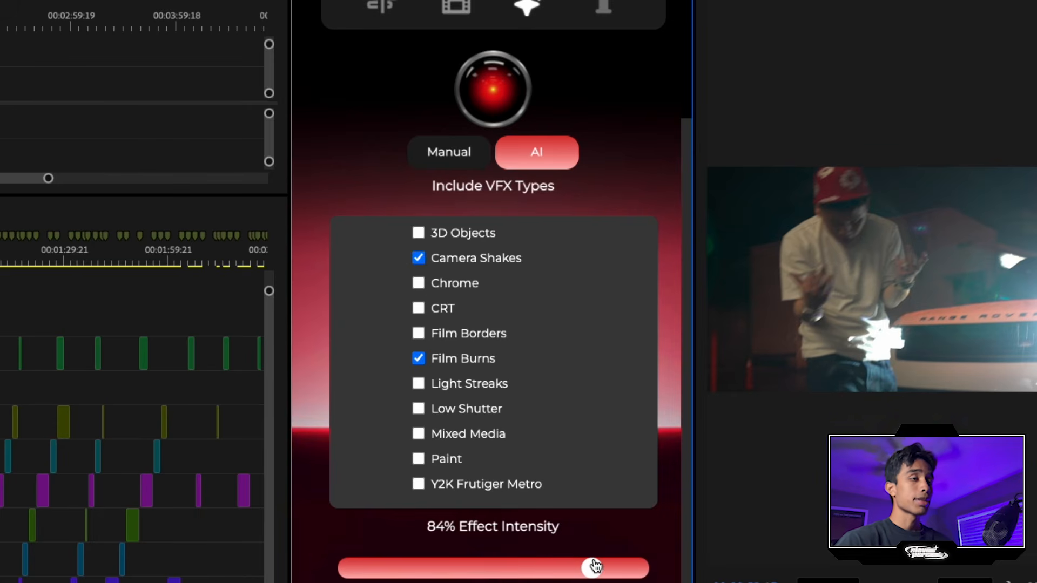
{"action": "scroll", "coordinate": [594, 566], "scroll_direction": "down", "scroll_amount": 1}
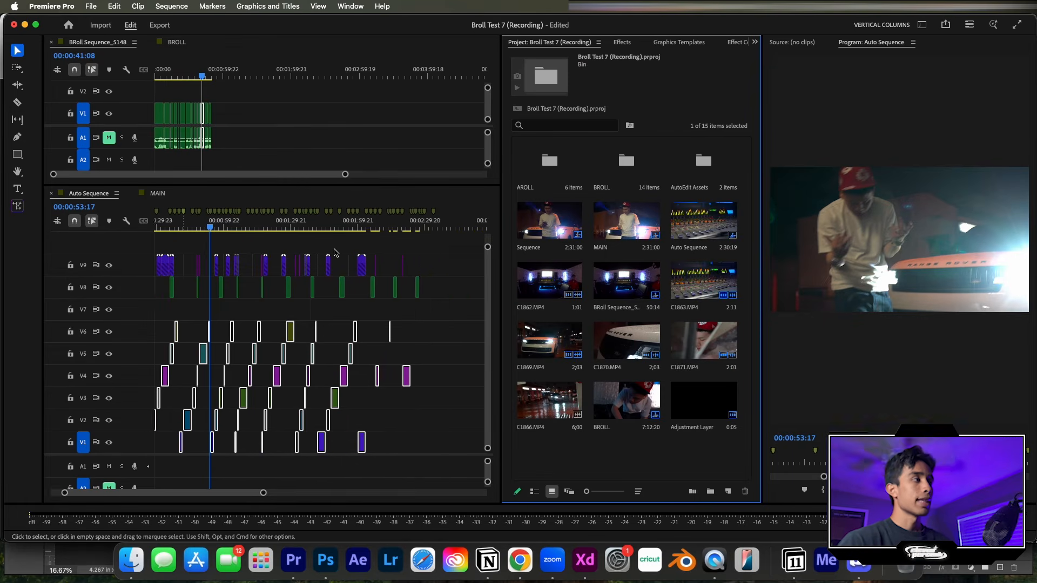
- Play through the generated effects in Auto Sequence from about 00:00:47 to 00:01:12
{"action": "key", "text": "equal"}
{"action": "key", "text": "equal"}
{"action": "left_click", "coordinate": [269, 227]}
{"action": "key", "text": "space"}
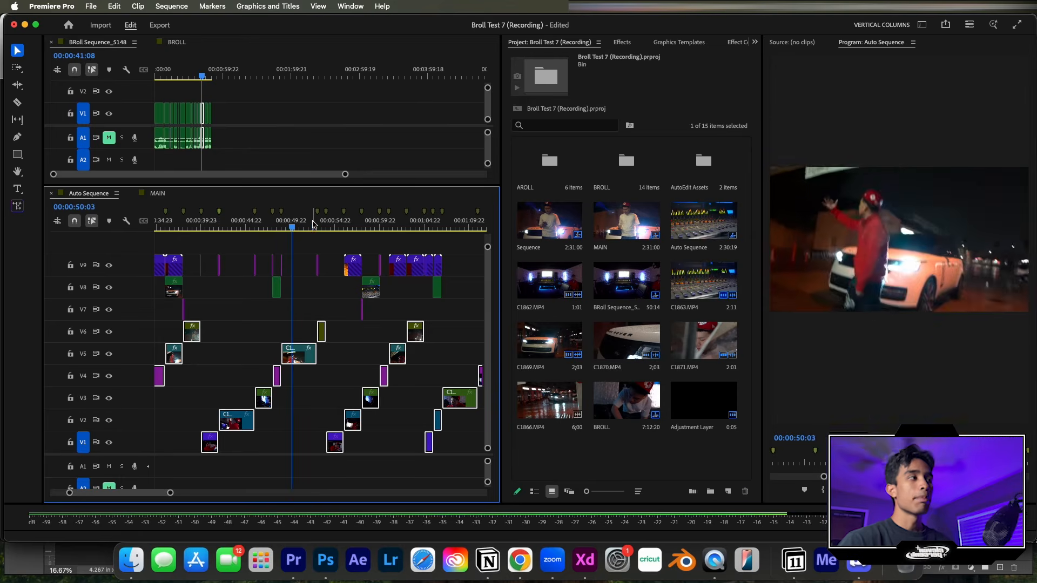
{"action": "left_click", "coordinate": [316, 227]}
{"action": "left_click", "coordinate": [338, 227]}
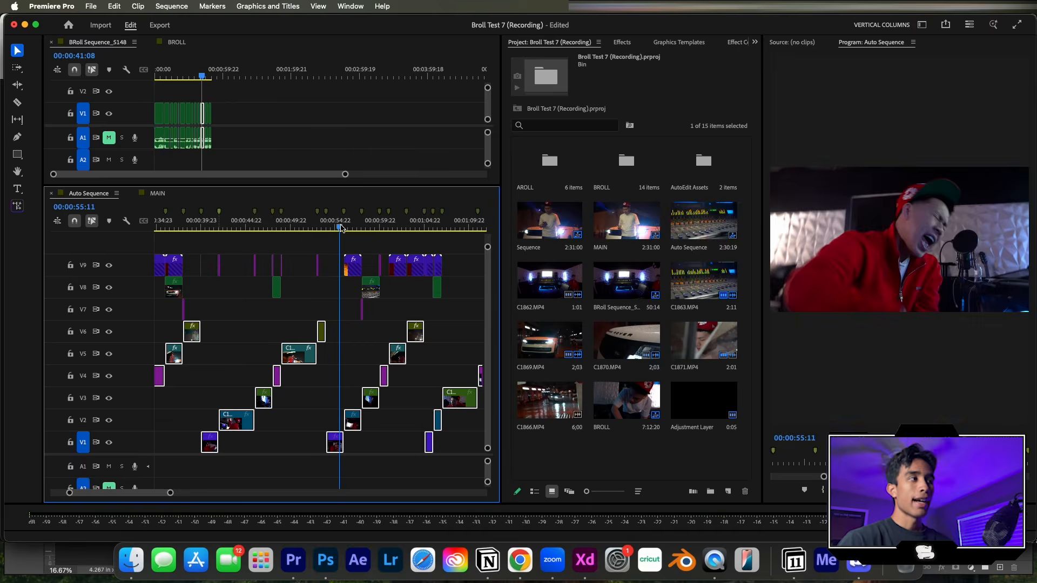
{"action": "left_click", "coordinate": [375, 227]}
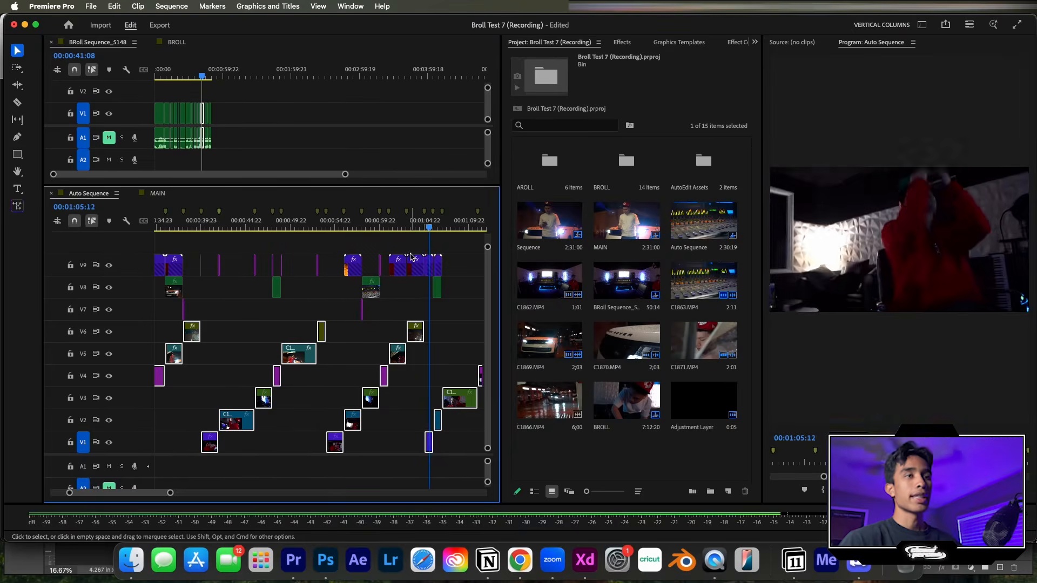
{"action": "left_click", "coordinate": [425, 228]}
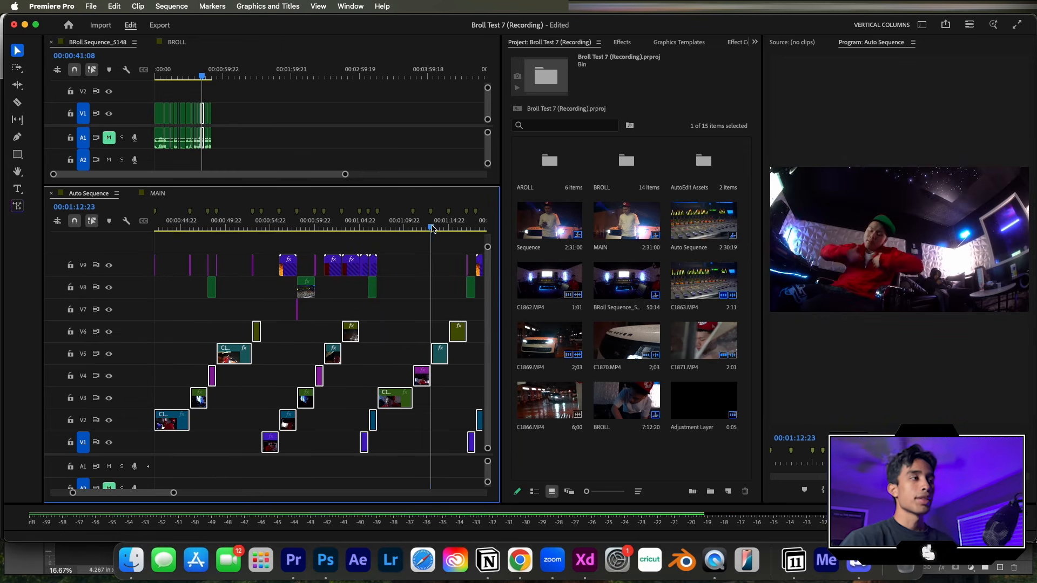
- Generate another round of AI VFX on Auto Sequence with only CRT included and a lower effect intensity
{"action": "left_click", "coordinate": [728, 42]}
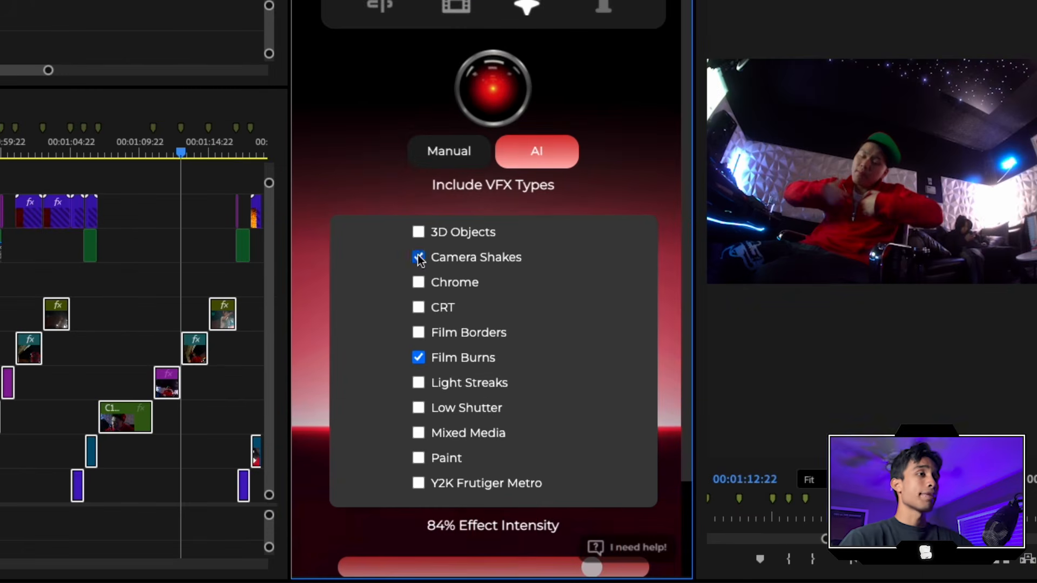
{"action": "left_click", "coordinate": [416, 359]}
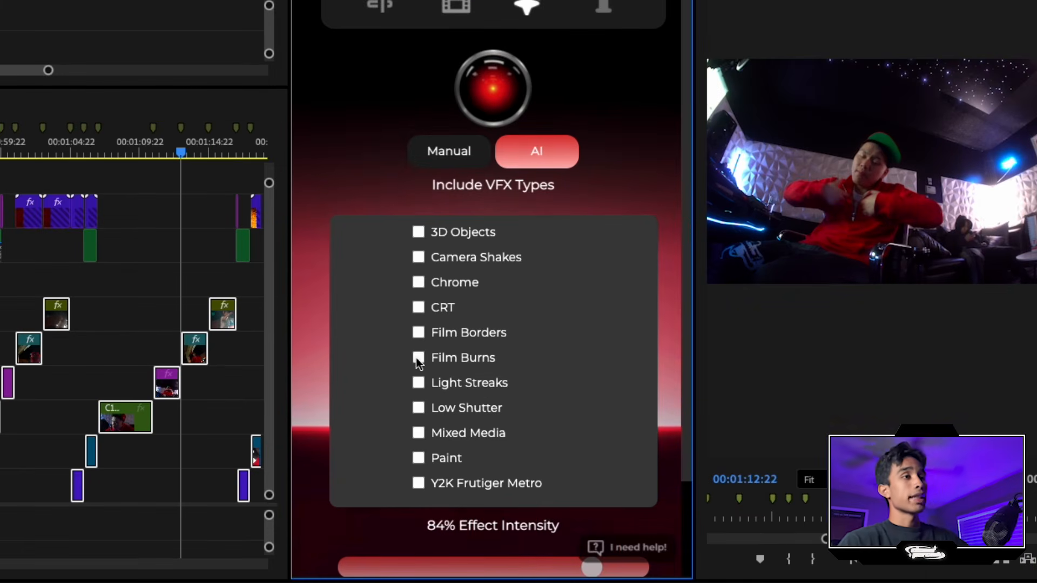
{"action": "double_click", "coordinate": [425, 309]}
{"action": "left_click", "coordinate": [424, 309]}
{"action": "scroll", "coordinate": [445, 474], "scroll_direction": "down", "scroll_amount": 2}
{"action": "left_click_drag", "start_coordinate": [590, 447], "coordinate": [505, 448]}
{"action": "left_click", "coordinate": [508, 513]}
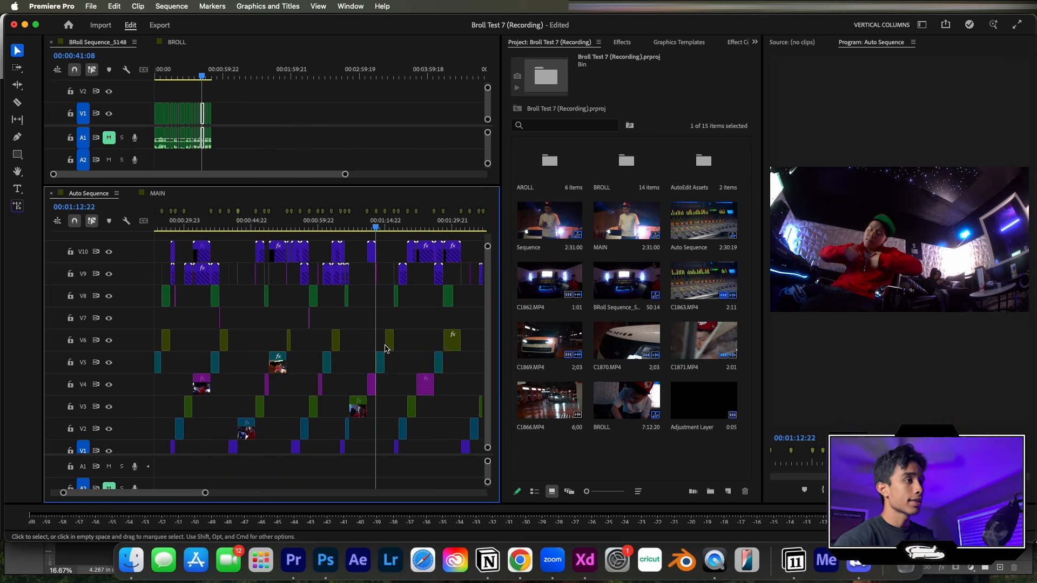
- Preview the new effects in Auto Sequence up to about 00:01:39 and return to the MAIN sequence
{"action": "left_click", "coordinate": [413, 229]}
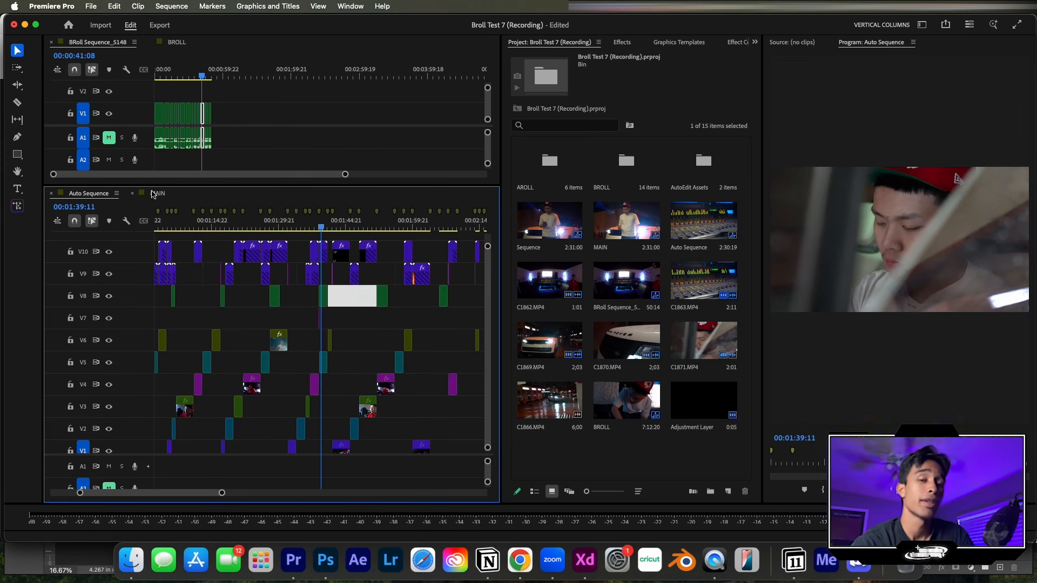
{"action": "left_click", "coordinate": [153, 195]}
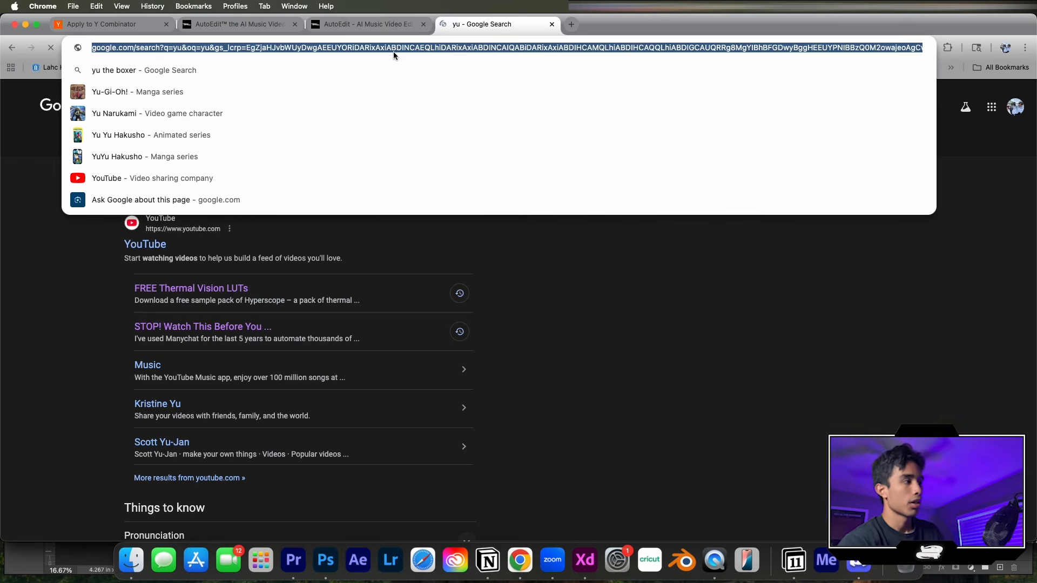
- Switch to Chrome, search youtube.com for "film burn overlay" and browse the overlay clips
{"action": "type", "text": "youtube.com"}
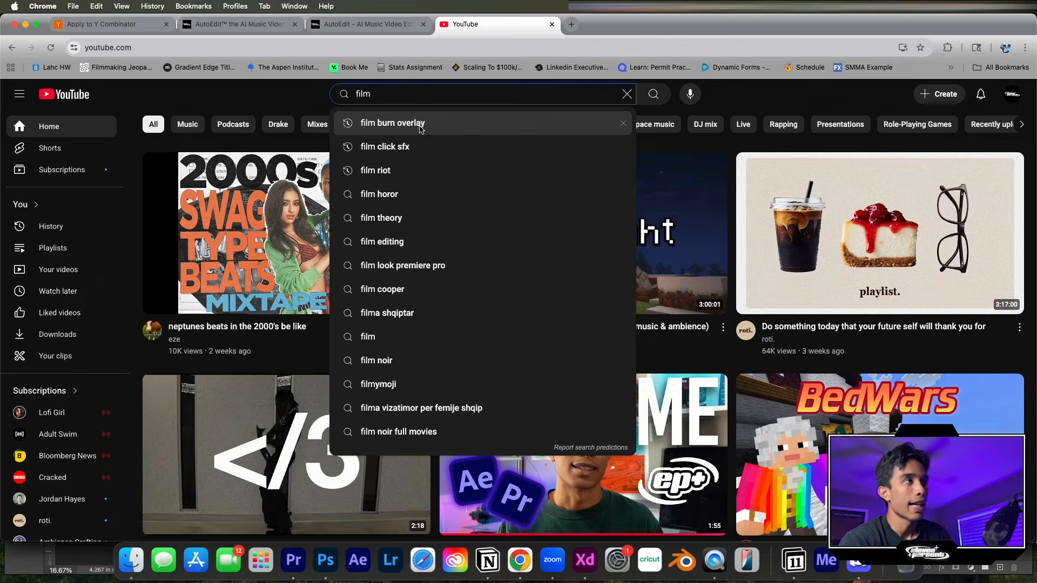
{"action": "left_click", "coordinate": [420, 124]}
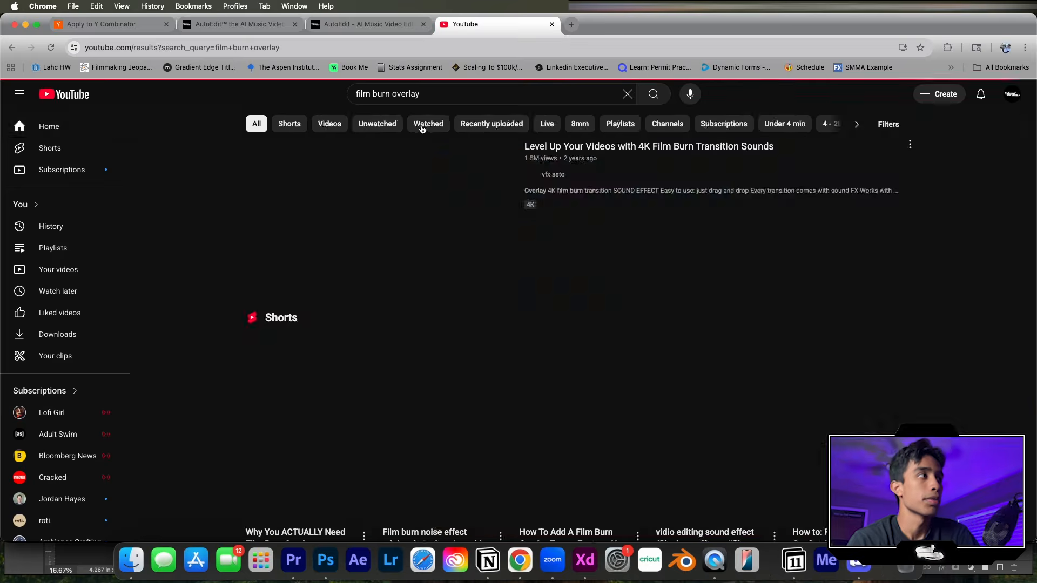
{"action": "left_click", "coordinate": [411, 102]}
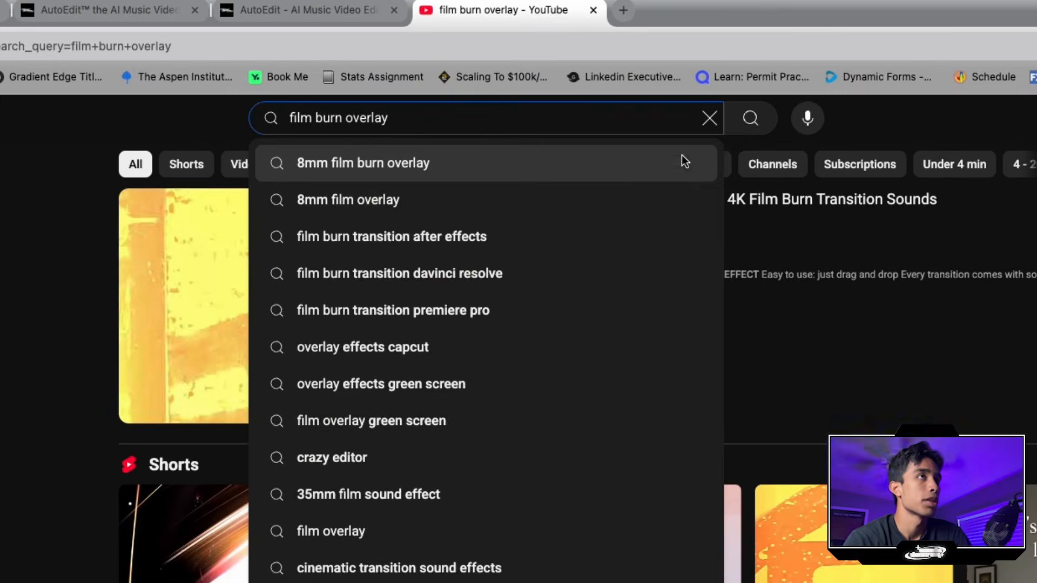
{"action": "left_click", "coordinate": [849, 124]}
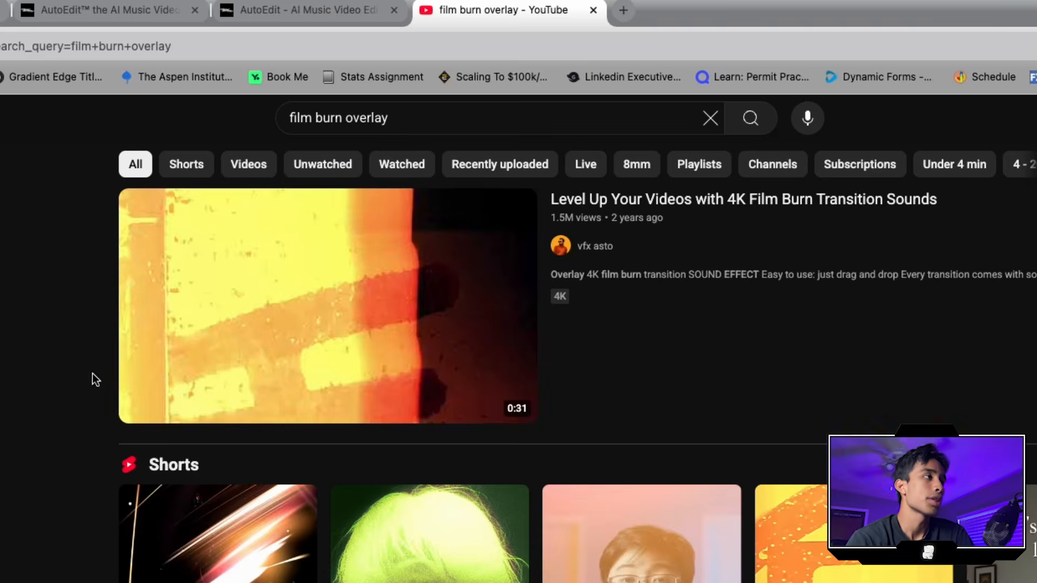
{"action": "scroll", "coordinate": [210, 357], "scroll_direction": "down", "scroll_amount": 10}
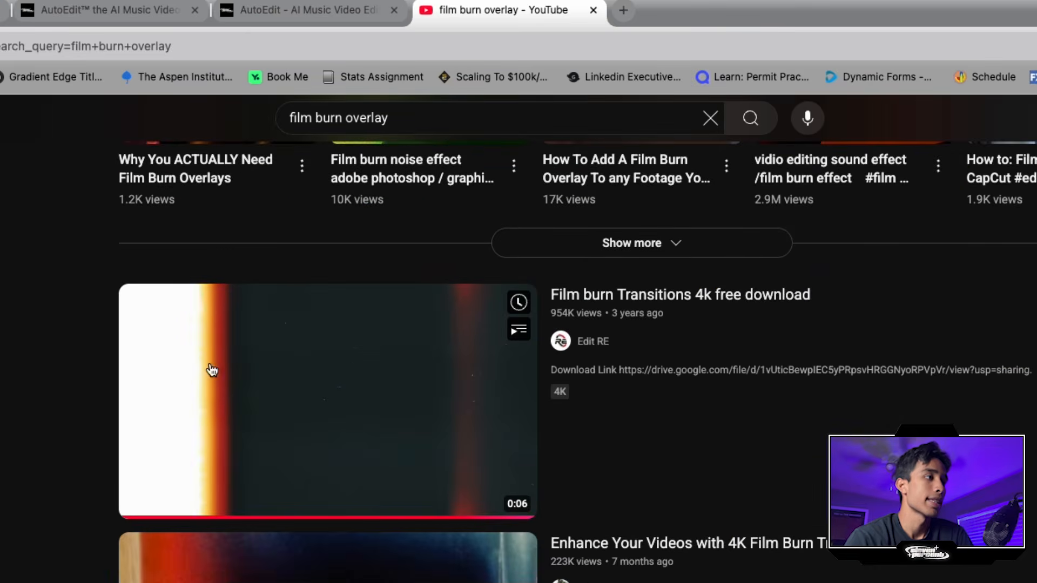
{"action": "scroll", "coordinate": [60, 491], "scroll_direction": "up", "scroll_amount": 10}
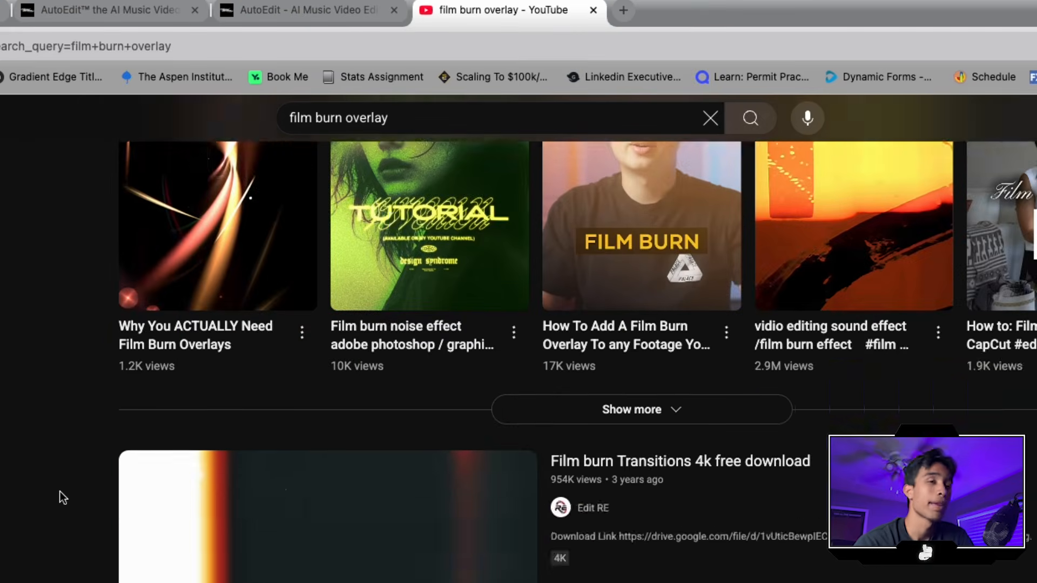
{"action": "scroll", "coordinate": [60, 492], "scroll_direction": "down", "scroll_amount": 1}
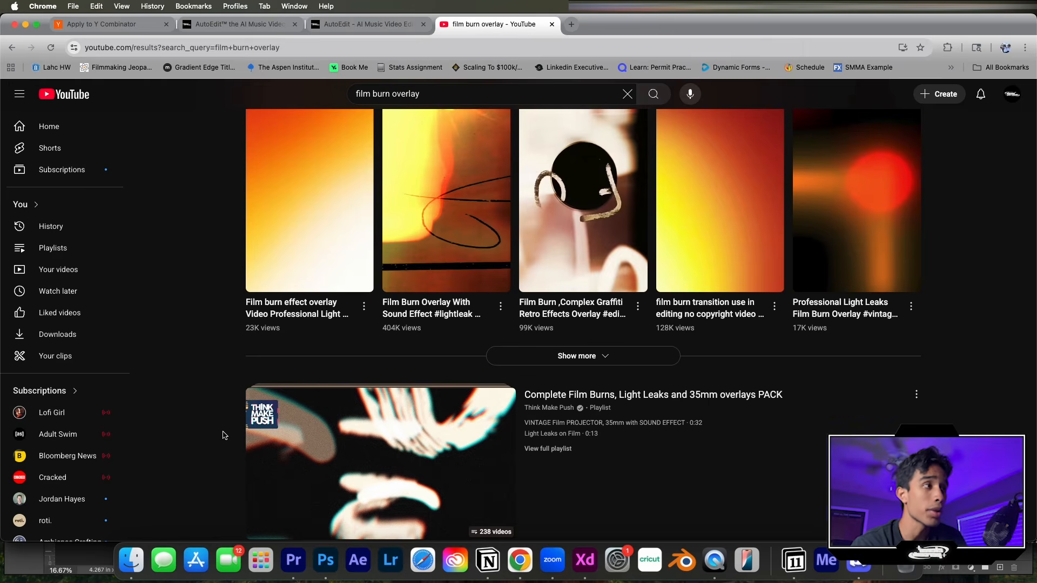
{"action": "scroll", "coordinate": [223, 435], "scroll_direction": "down", "scroll_amount": 8}
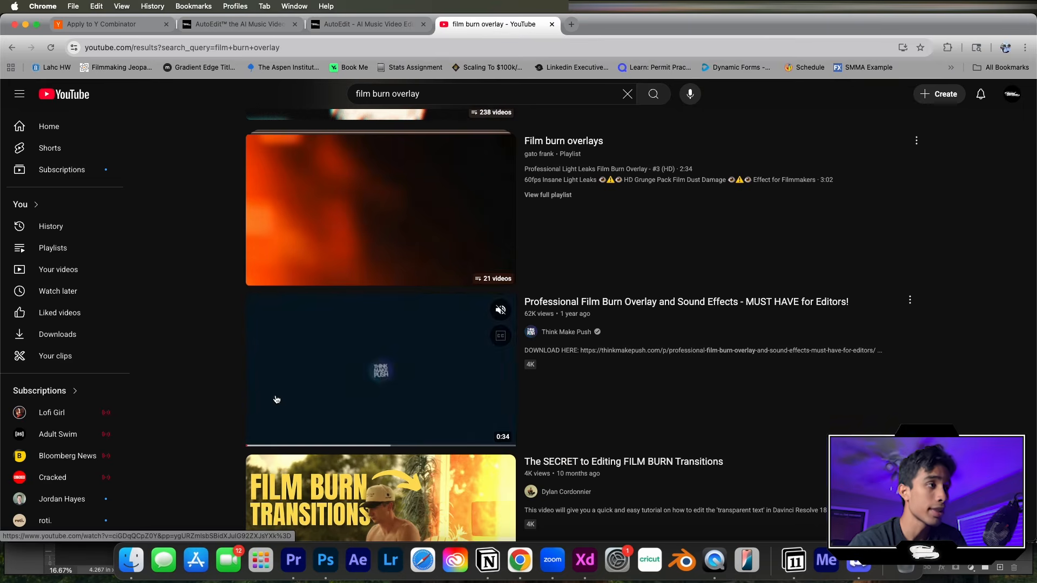
{"action": "scroll", "coordinate": [275, 400], "scroll_direction": "down", "scroll_amount": 9}
{"action": "scroll", "coordinate": [276, 400], "scroll_direction": "down", "scroll_amount": 4}
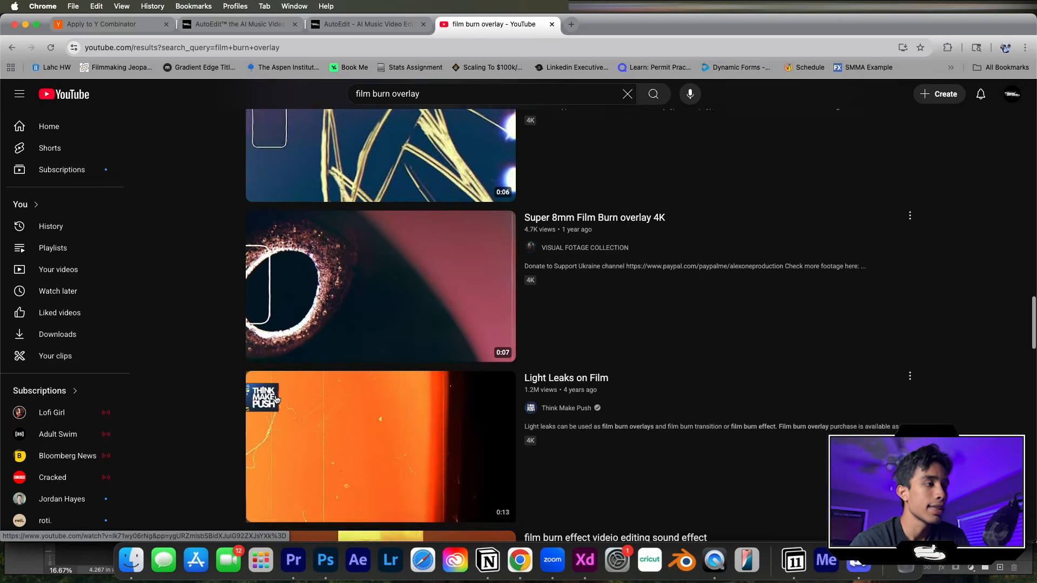
- Switch to Premiere Pro, open Auto Sequence and place the playhead on the film burn overlay clip at about 00:01:18
{"action": "left_click", "coordinate": [294, 560]}
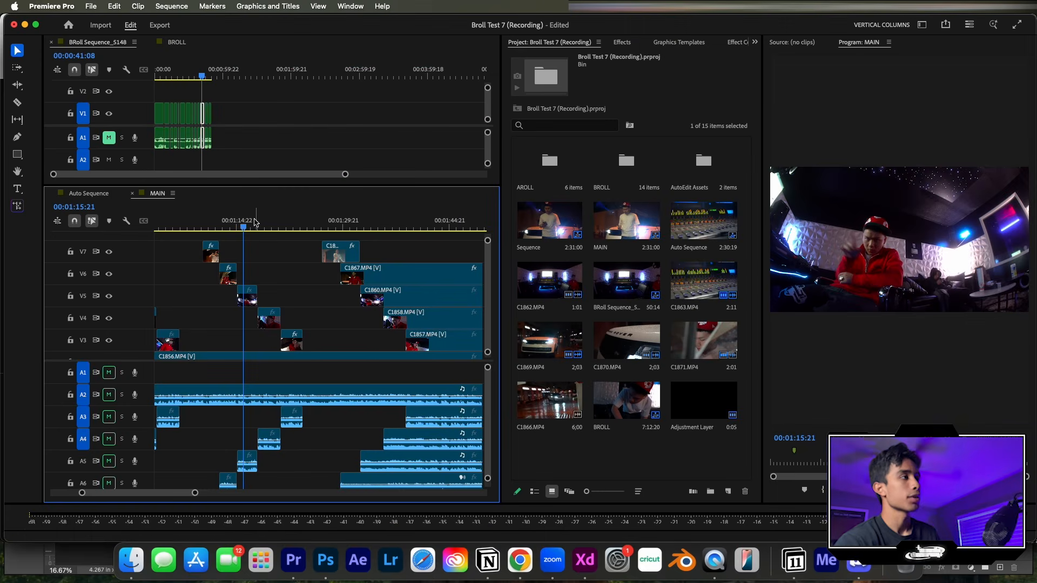
{"action": "left_click", "coordinate": [102, 194]}
{"action": "left_click_drag", "start_coordinate": [301, 231], "coordinate": [227, 229]}
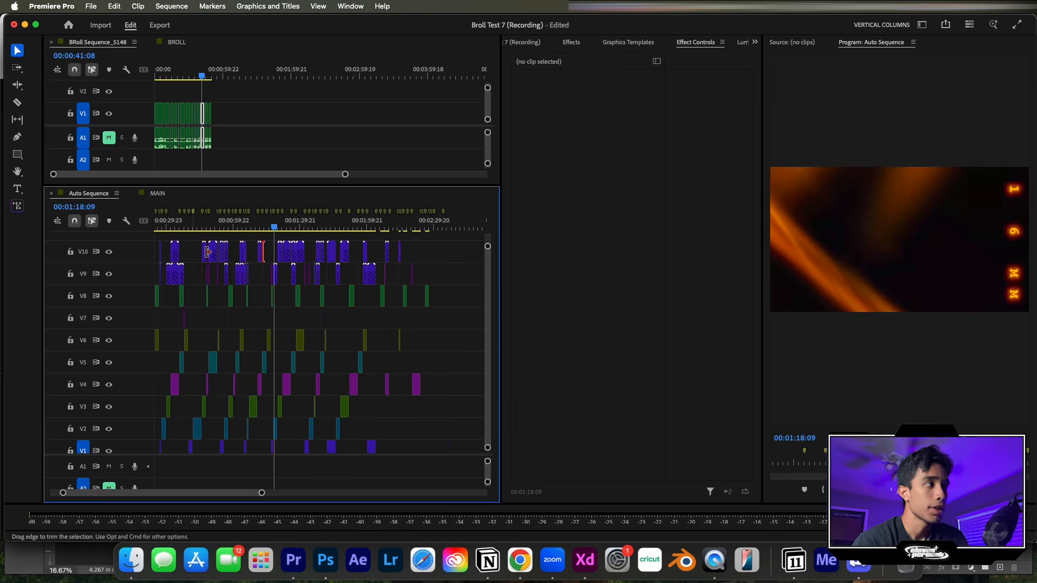
{"action": "key", "text": "equal"}
{"action": "key", "text": "equal"}
{"action": "key", "text": "equal"}
{"action": "key", "text": "equal"}
{"action": "key", "text": "equal"}
{"action": "mouse_move", "coordinate": [297, 229]}
{"action": "left_mouse_down"}
{"action": "mouse_move", "coordinate": [331, 229]}
{"action": "mouse_move", "coordinate": [311, 231]}
{"action": "left_mouse_up"}
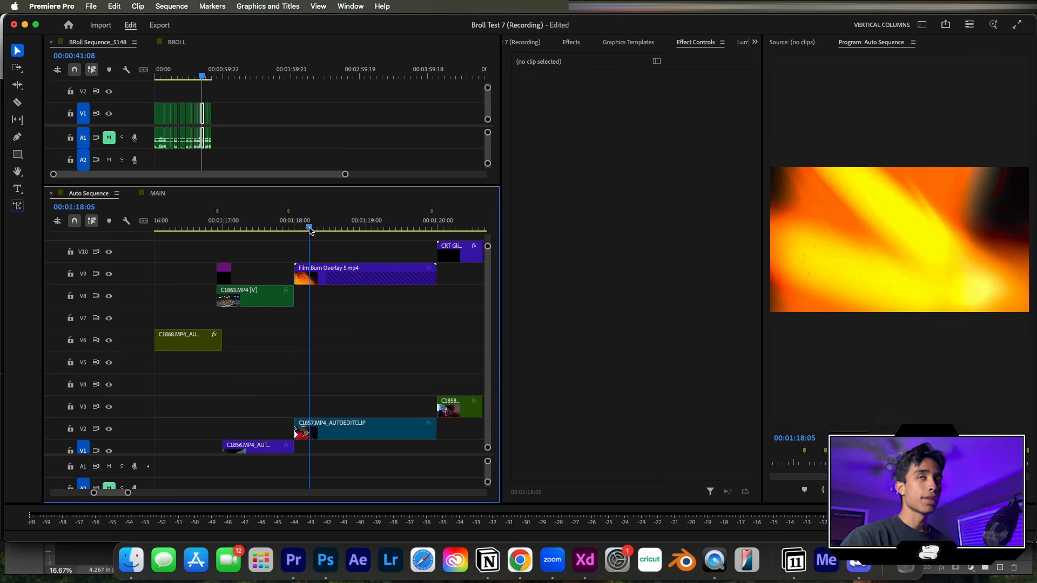
- Set the blend mode of the Film Burn Overlay 5.mp4 clip on V9 to Screen
{"action": "left_click", "coordinate": [313, 280]}
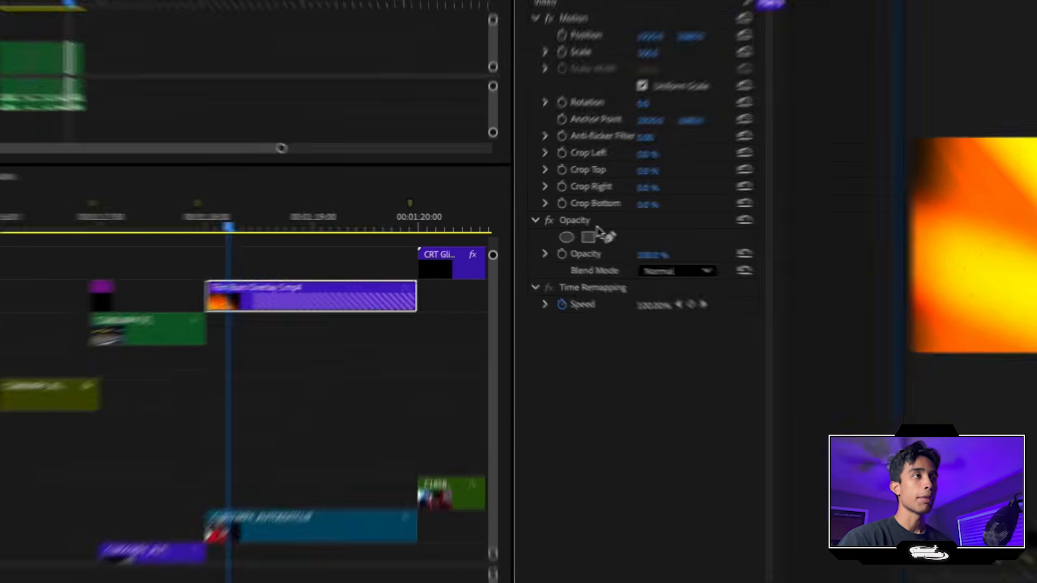
{"action": "left_click", "coordinate": [548, 225]}
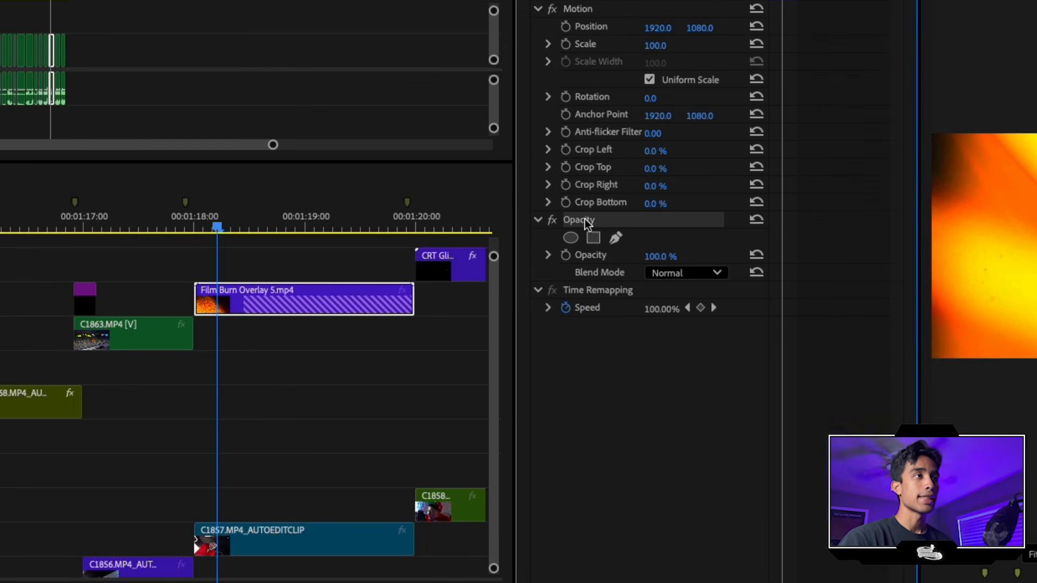
{"action": "left_click", "coordinate": [687, 274]}
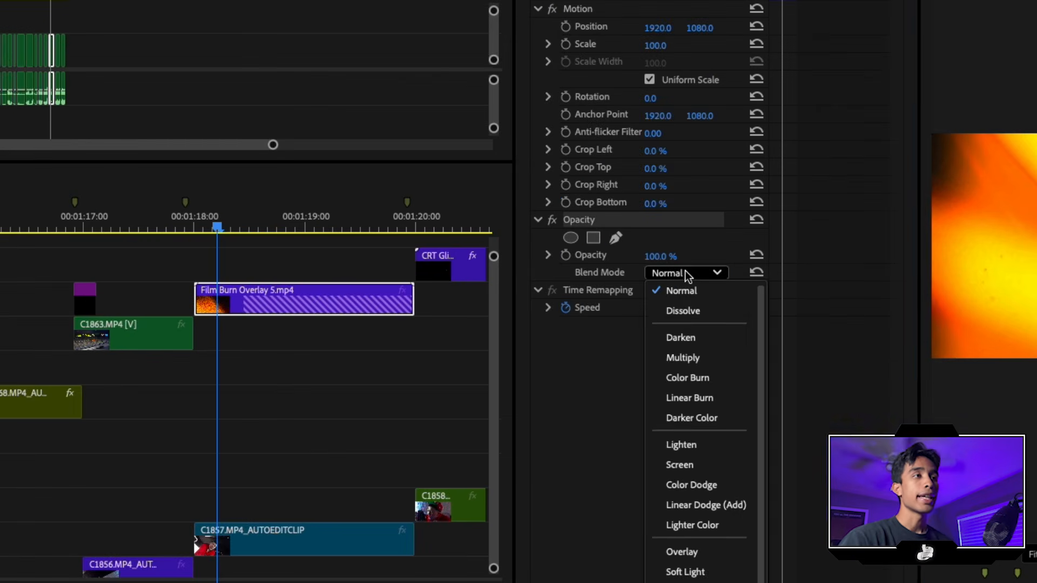
{"action": "left_click", "coordinate": [679, 465]}
- Preview the film burn over the footage around 00:01:18 in Auto Sequence and return to the MAIN sequence
{"action": "left_click", "coordinate": [208, 220]}
{"action": "mouse_move", "coordinate": [209, 219]}
{"action": "left_mouse_down"}
{"action": "mouse_move", "coordinate": [199, 218]}
{"action": "mouse_move", "coordinate": [231, 222]}
{"action": "mouse_move", "coordinate": [217, 223]}
{"action": "left_mouse_up"}
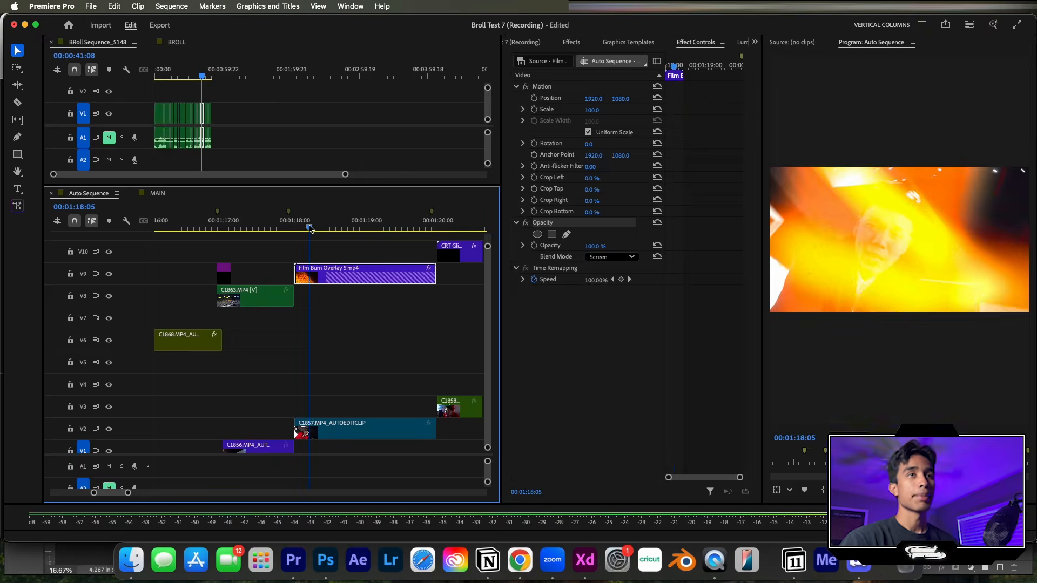
{"action": "left_click_drag", "start_coordinate": [310, 228], "coordinate": [285, 228]}
{"action": "key", "text": "space"}
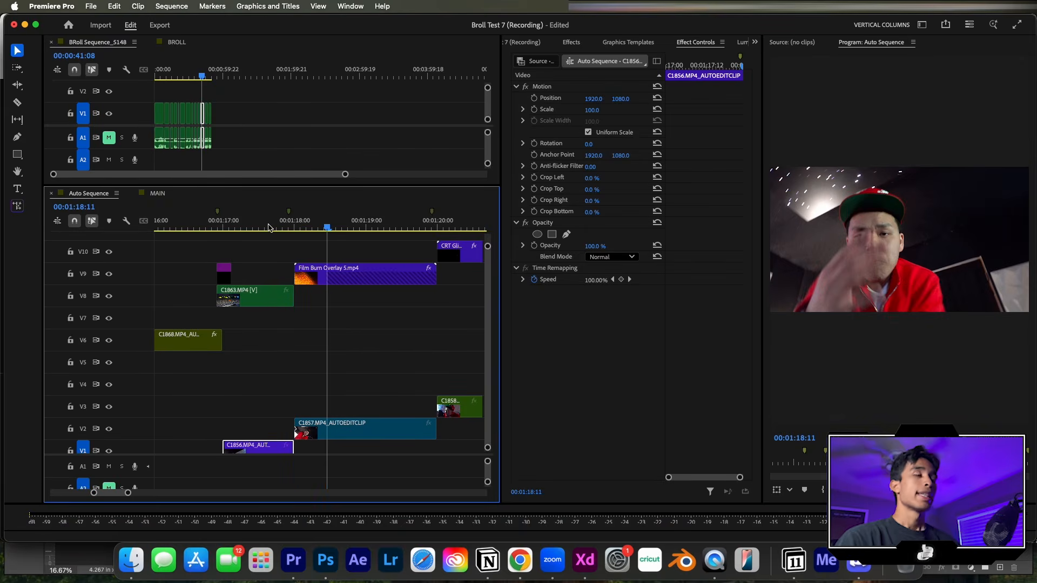
{"action": "left_click", "coordinate": [286, 219]}
{"action": "key", "text": "minus"}
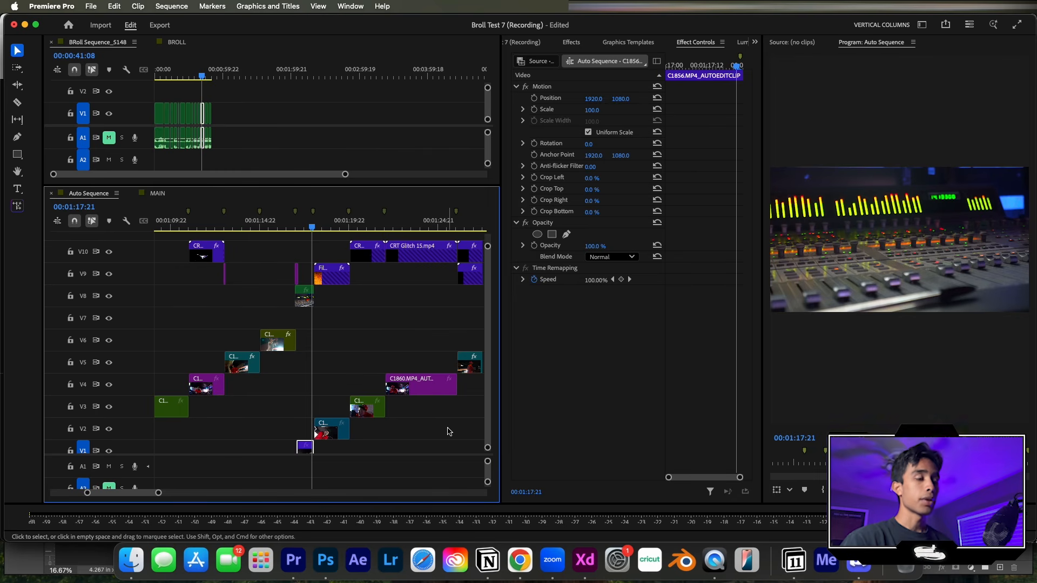
{"action": "key", "text": "minus"}
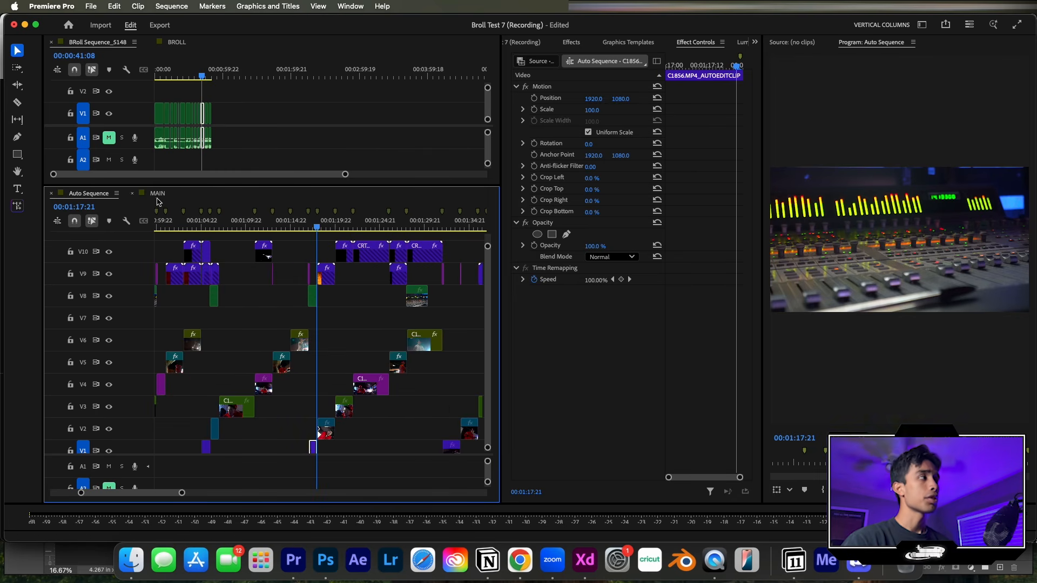
{"action": "left_click", "coordinate": [158, 193]}
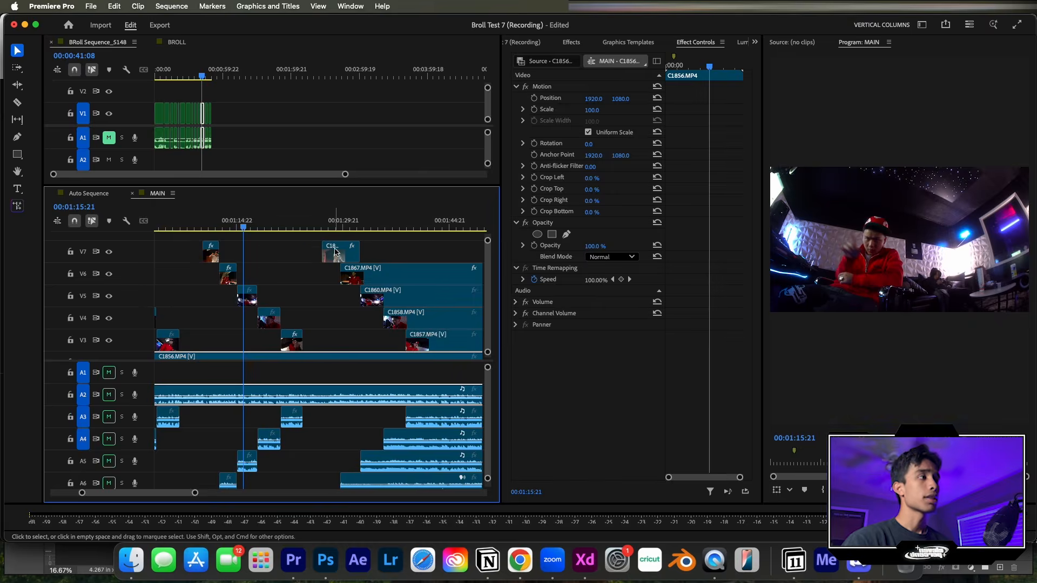
- Switch to Chrome, search YouTube for "green screen vfx overlay" and watch the Green Screen Bomb Blast VFX video
{"action": "left_click", "coordinate": [648, 46]}
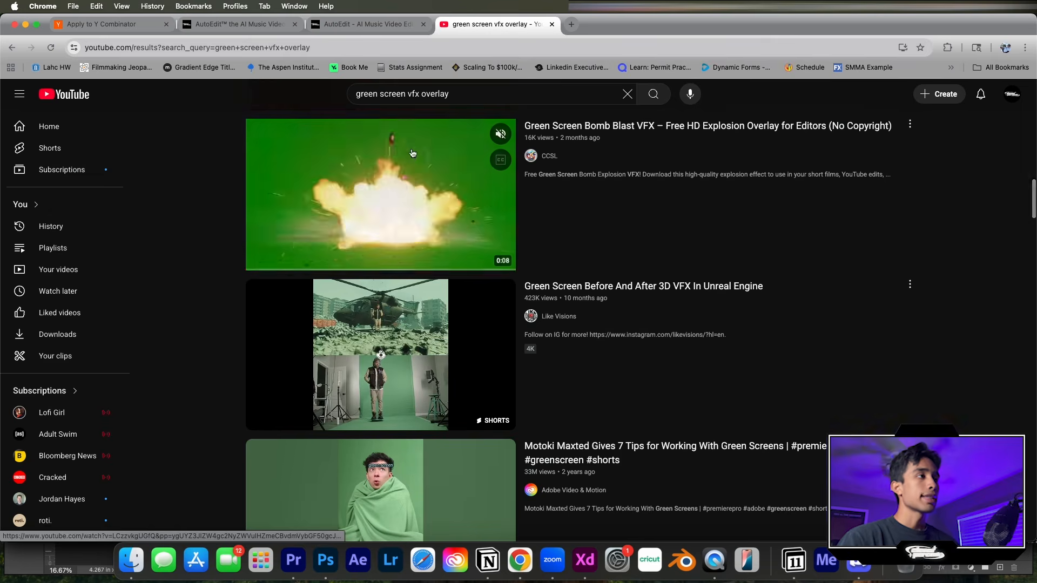
{"action": "scroll", "coordinate": [536, 188], "scroll_direction": "up", "scroll_amount": 1}
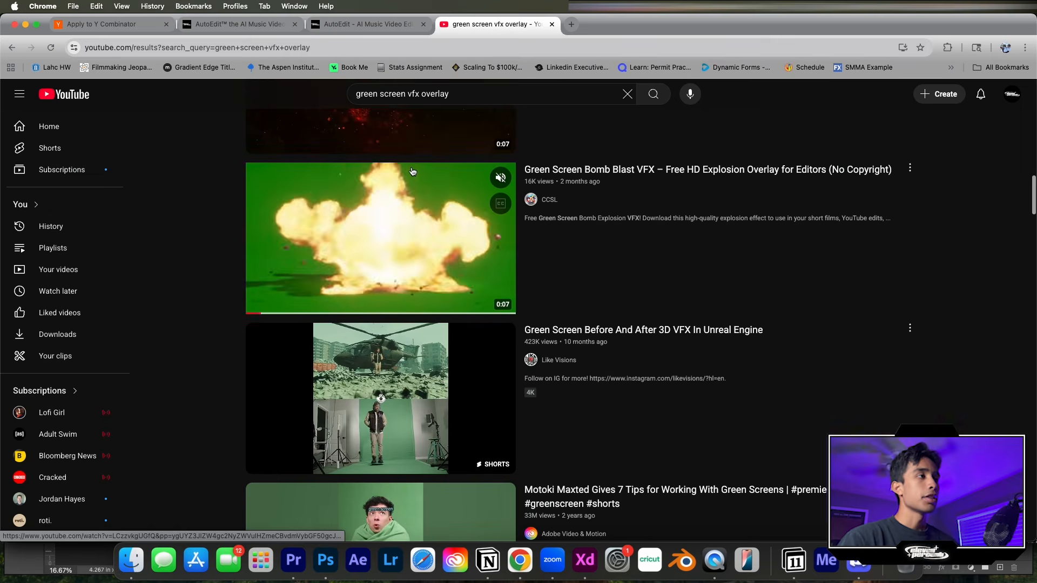
{"action": "left_click", "coordinate": [537, 188]}
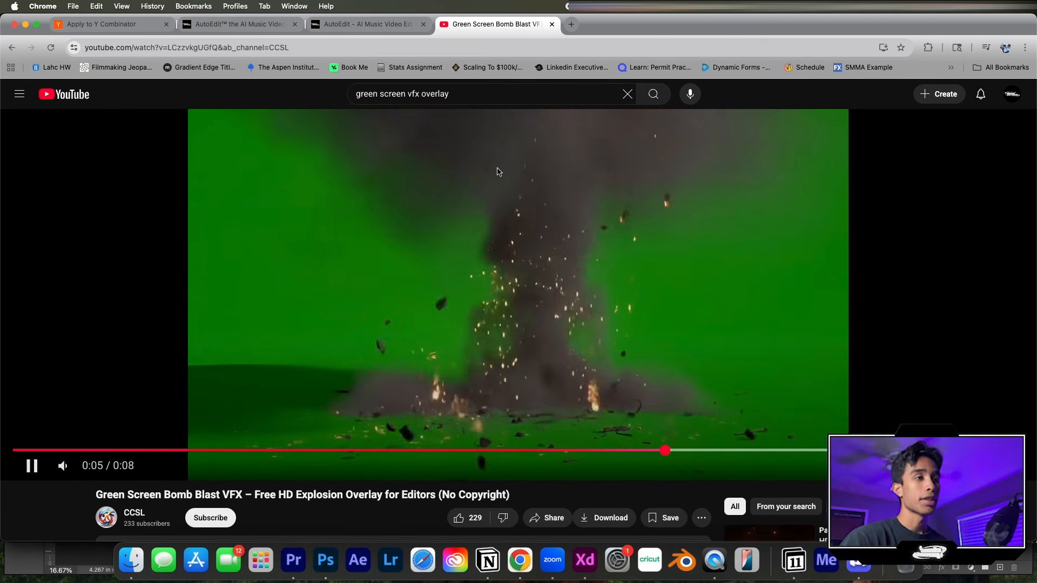
{"action": "left_click", "coordinate": [494, 204]}
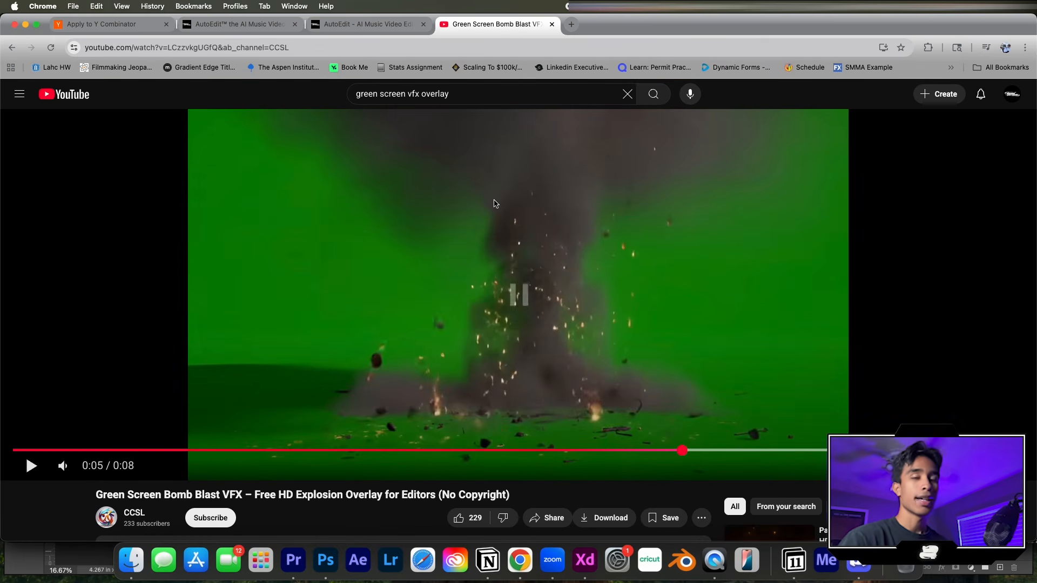
{"action": "left_click", "coordinate": [480, 350]}
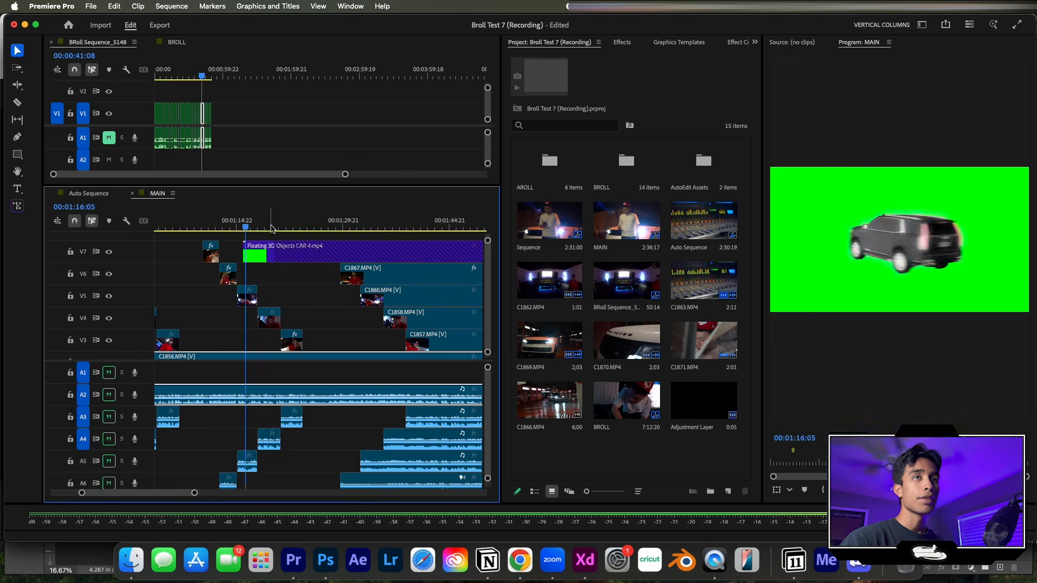
- Apply Ultra Key to the Floating 3D Objects CAR 4.mp4 clip on V7 in MAIN, sampling its green background as the key color
{"action": "left_click", "coordinate": [274, 246]}
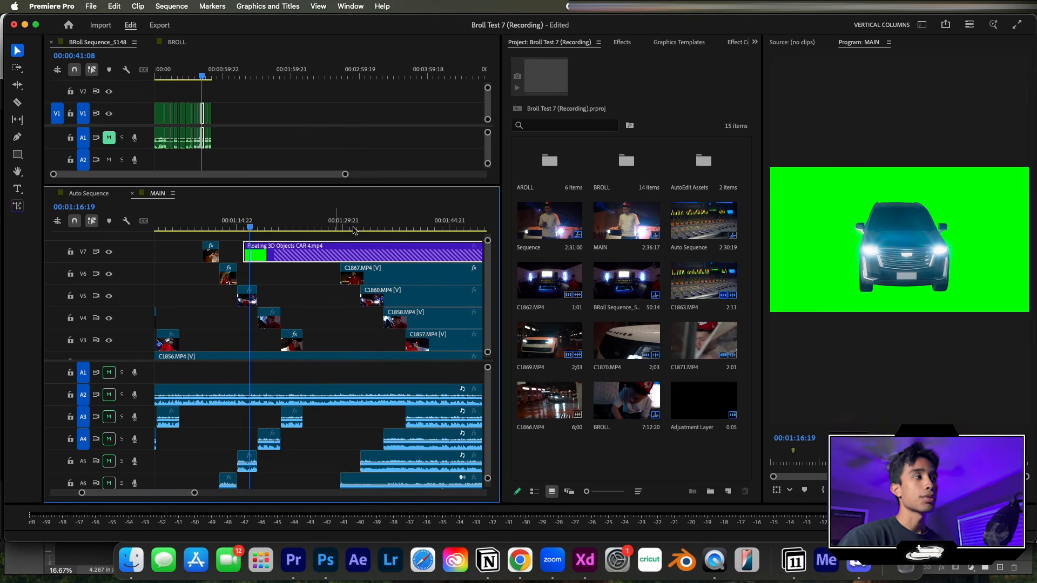
{"action": "left_click", "coordinate": [631, 43]}
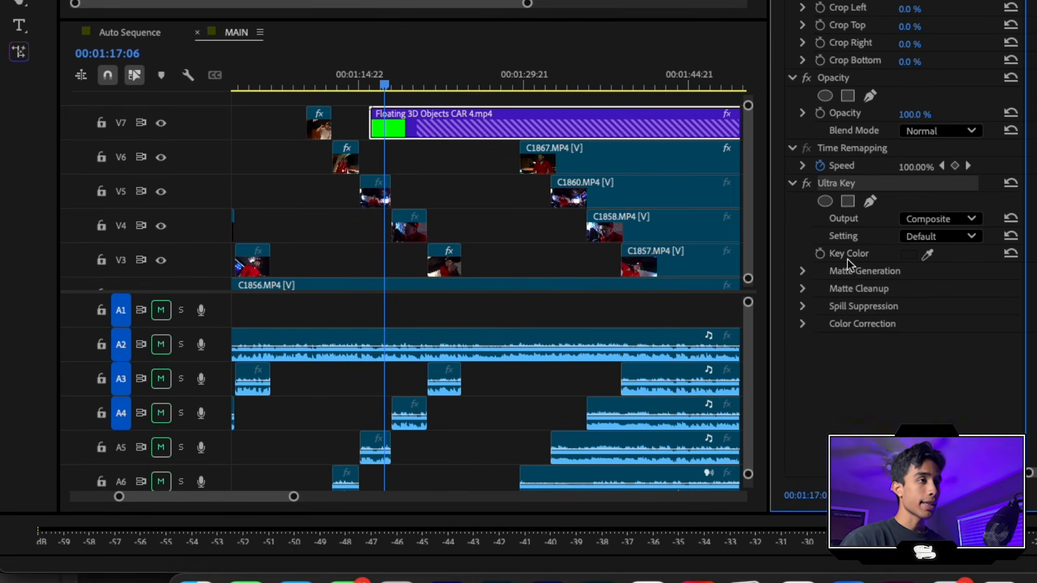
{"action": "left_click", "coordinate": [927, 255]}
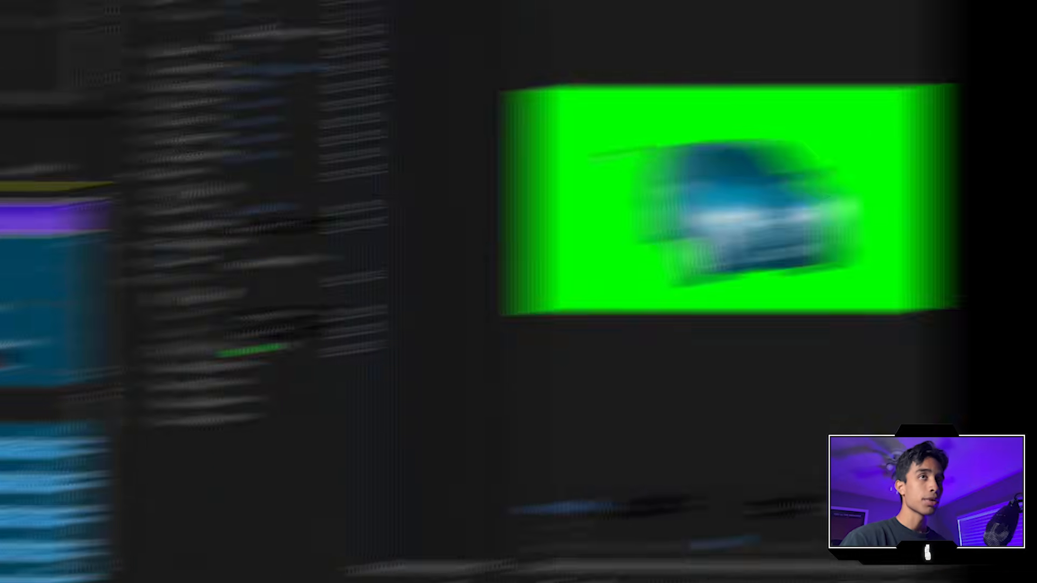
{"action": "left_click", "coordinate": [1036, 74]}
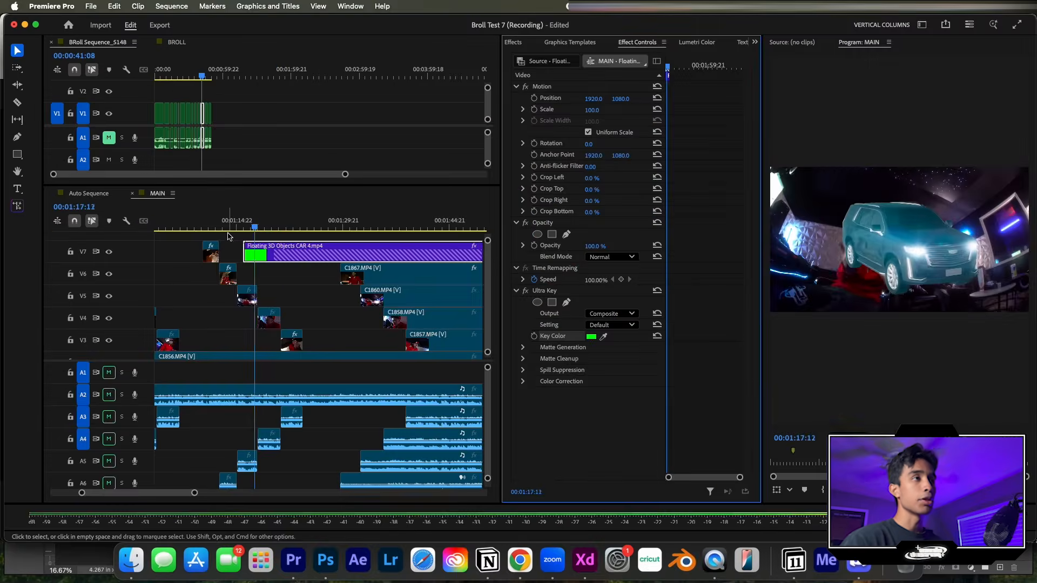
{"action": "left_click", "coordinate": [248, 214]}
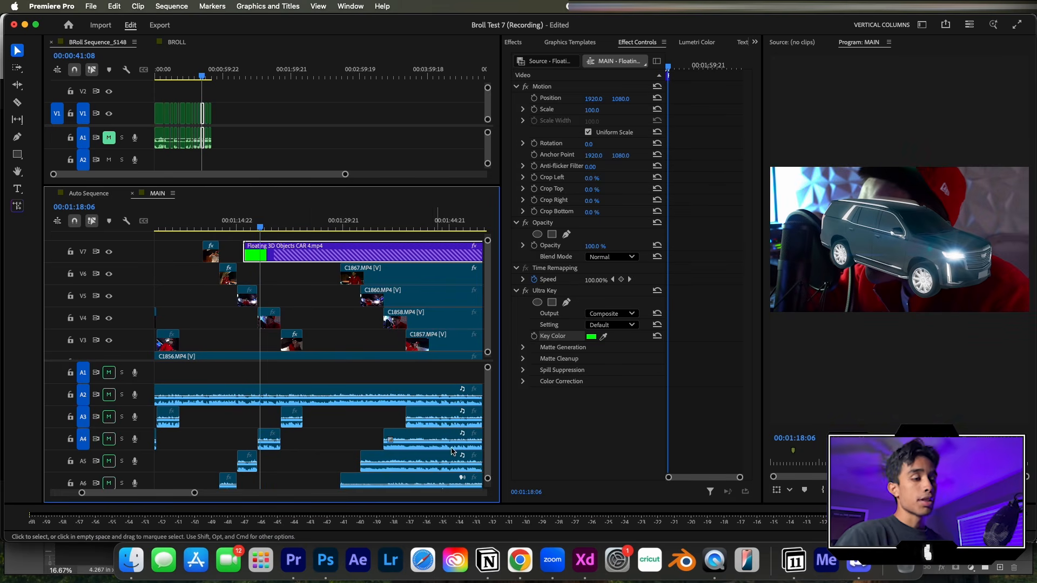
- Switch to Chrome, browse more green screen VFX overlay results on YouTube and return to Premiere Pro
{"action": "left_click", "coordinate": [519, 560]}
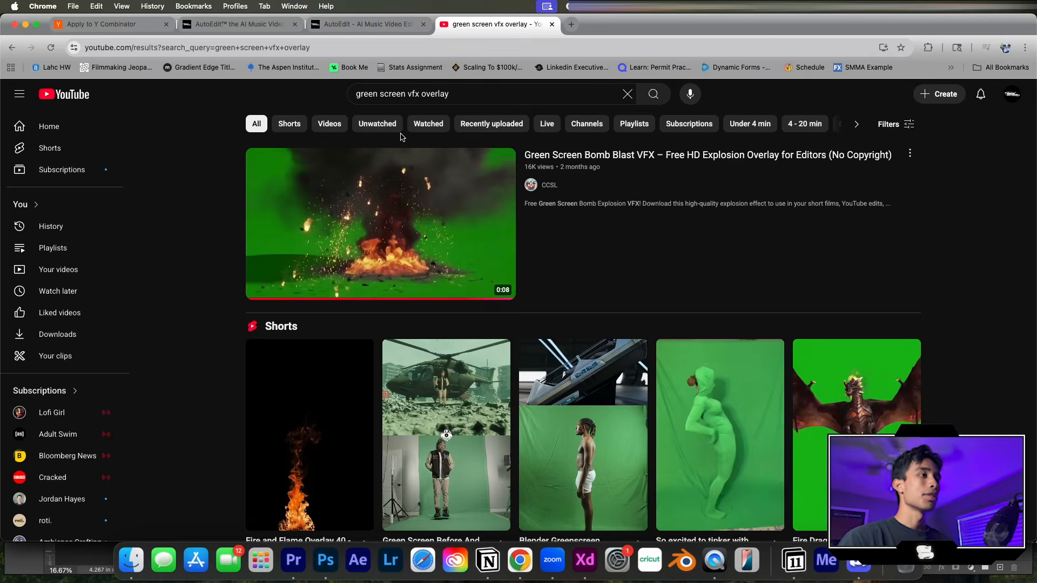
{"action": "scroll", "coordinate": [406, 227], "scroll_direction": "down", "scroll_amount": 10}
{"action": "scroll", "coordinate": [406, 228], "scroll_direction": "down", "scroll_amount": 15}
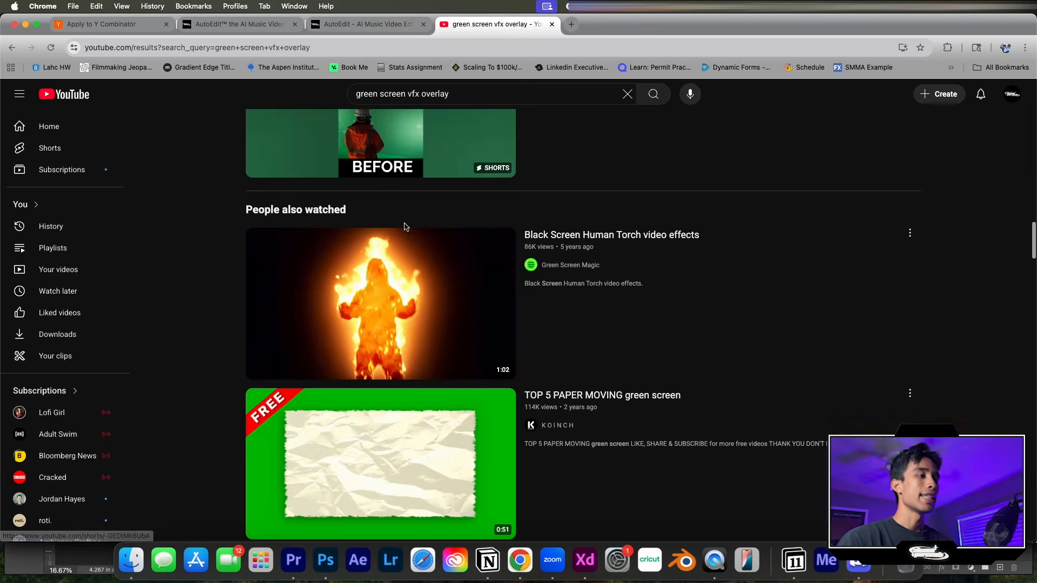
{"action": "left_click", "coordinate": [301, 559]}
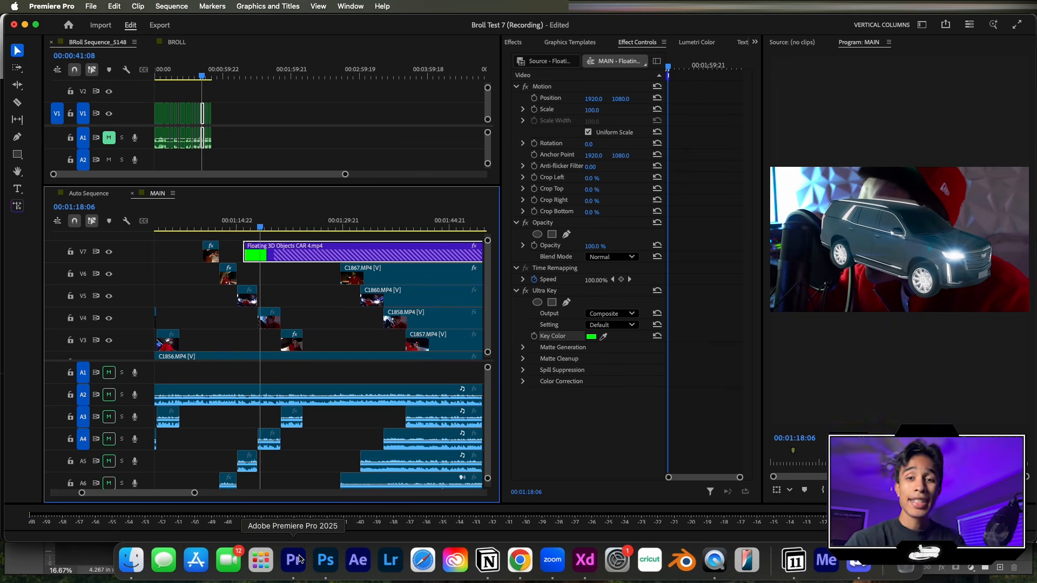